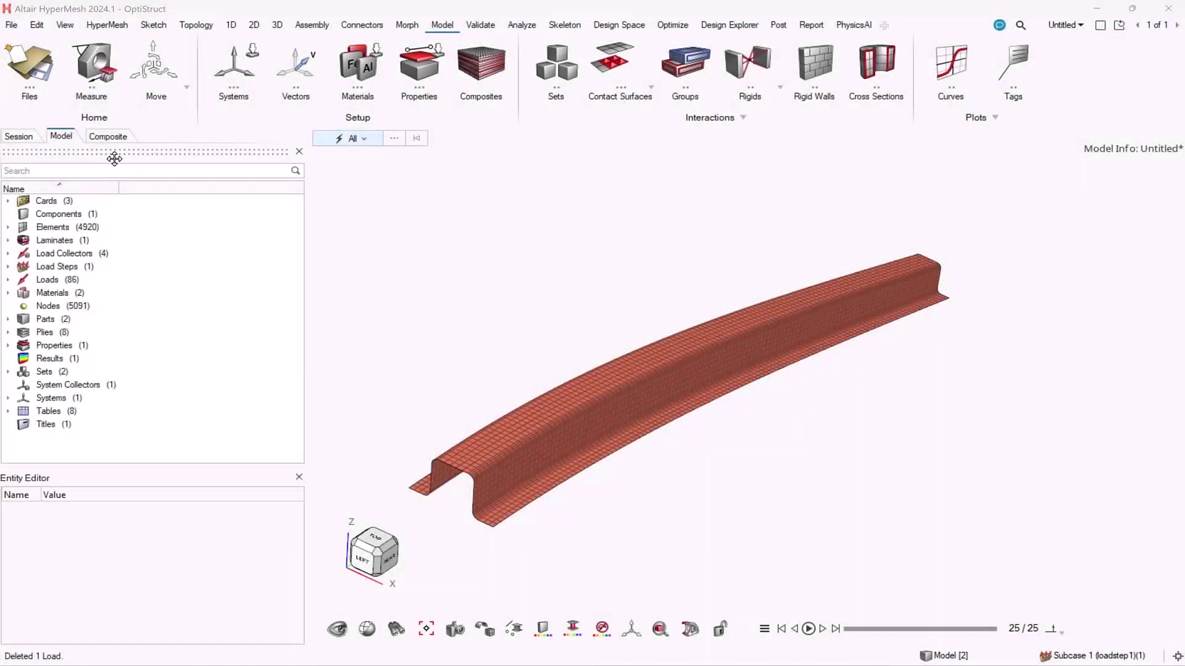
Show the composite browser, list the laminate's plies, and inspect the carbon_epoxy and glass_epoxy materials.
{"action": "left_click", "coordinate": [105, 138]}
{"action": "left_click", "coordinate": [23, 232]}
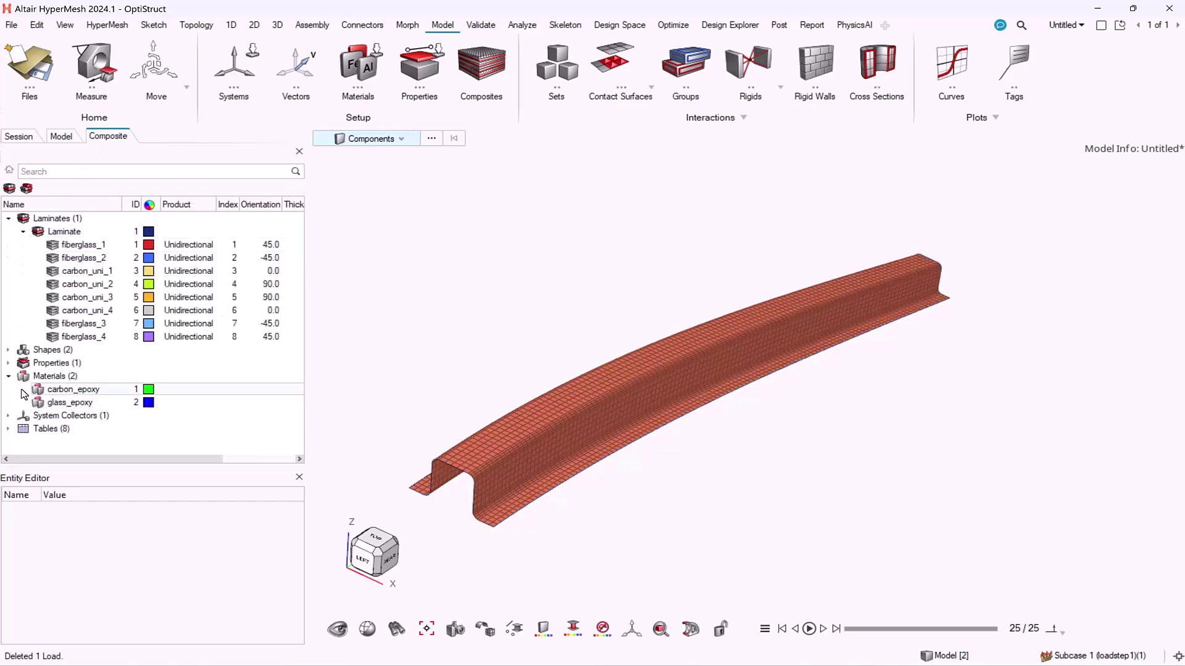
{"action": "left_click", "coordinate": [71, 390]}
{"action": "mouse_move", "coordinate": [298, 516]}
{"action": "left_mouse_down"}
{"action": "mouse_move", "coordinate": [300, 571]}
{"action": "mouse_move", "coordinate": [300, 512]}
{"action": "left_mouse_up"}
{"action": "left_click", "coordinate": [79, 403]}
Compute the laminate's engineering constants, review the ABD matrices for zone1 and zone2, then close the viewer.
{"action": "right_click", "coordinate": [72, 232]}
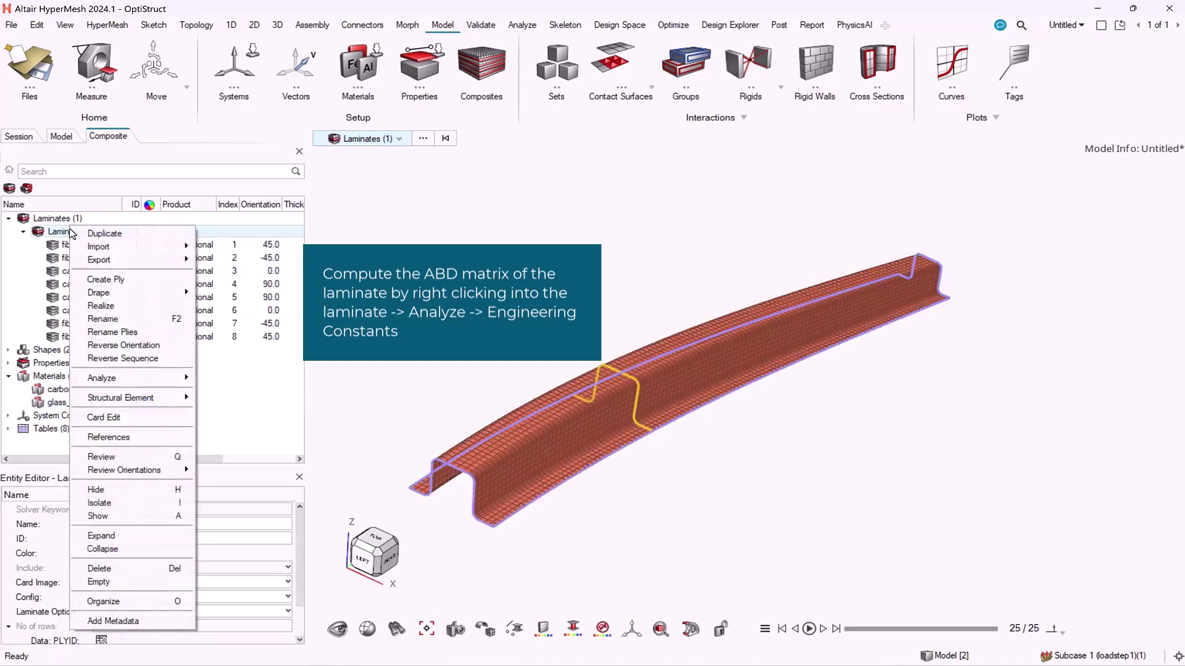
{"action": "mouse_move", "coordinate": [160, 384]}
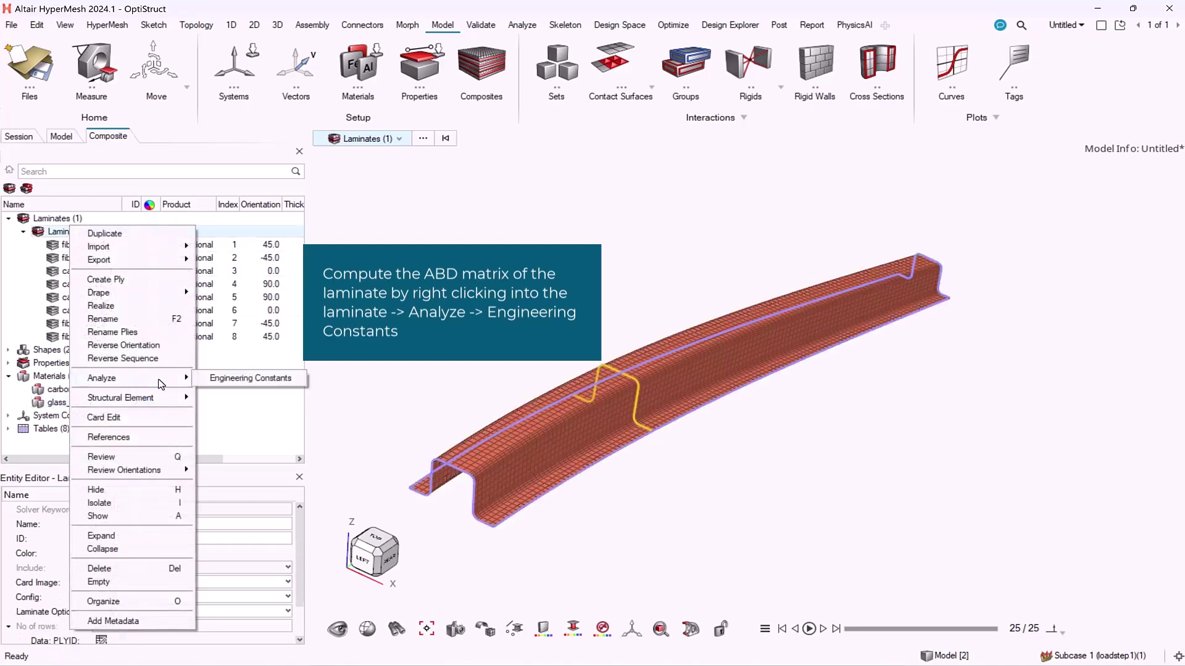
{"action": "left_click", "coordinate": [232, 380]}
{"action": "left_click_drag", "start_coordinate": [768, 269], "coordinate": [387, 132]}
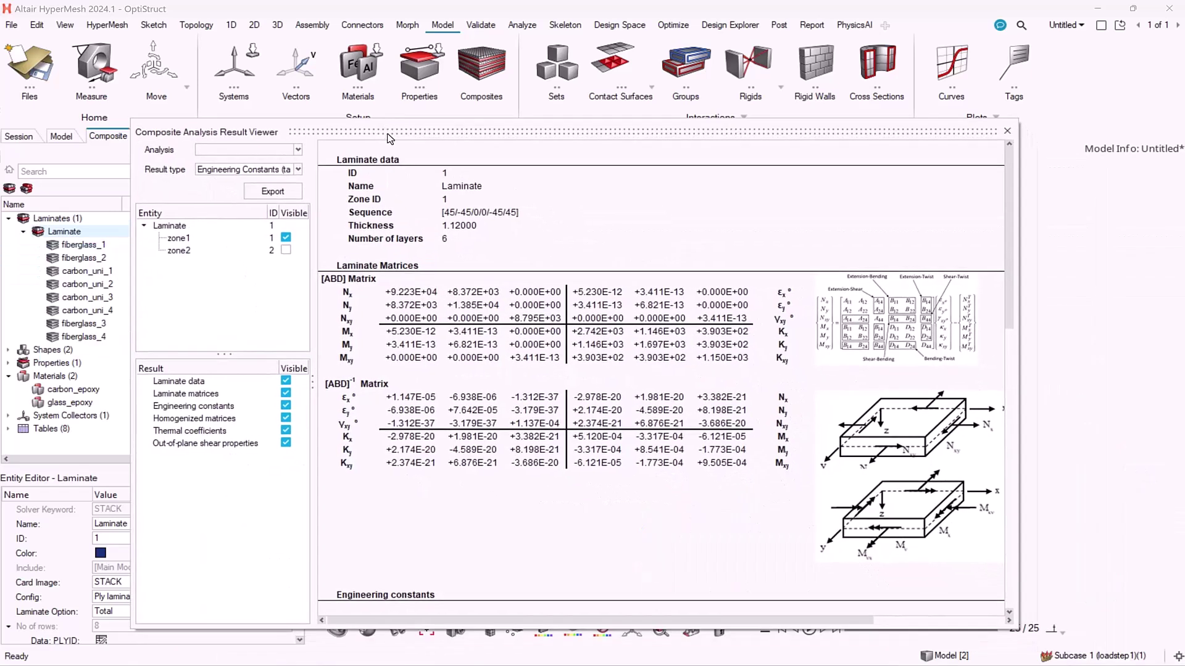
{"action": "left_click", "coordinate": [286, 250]}
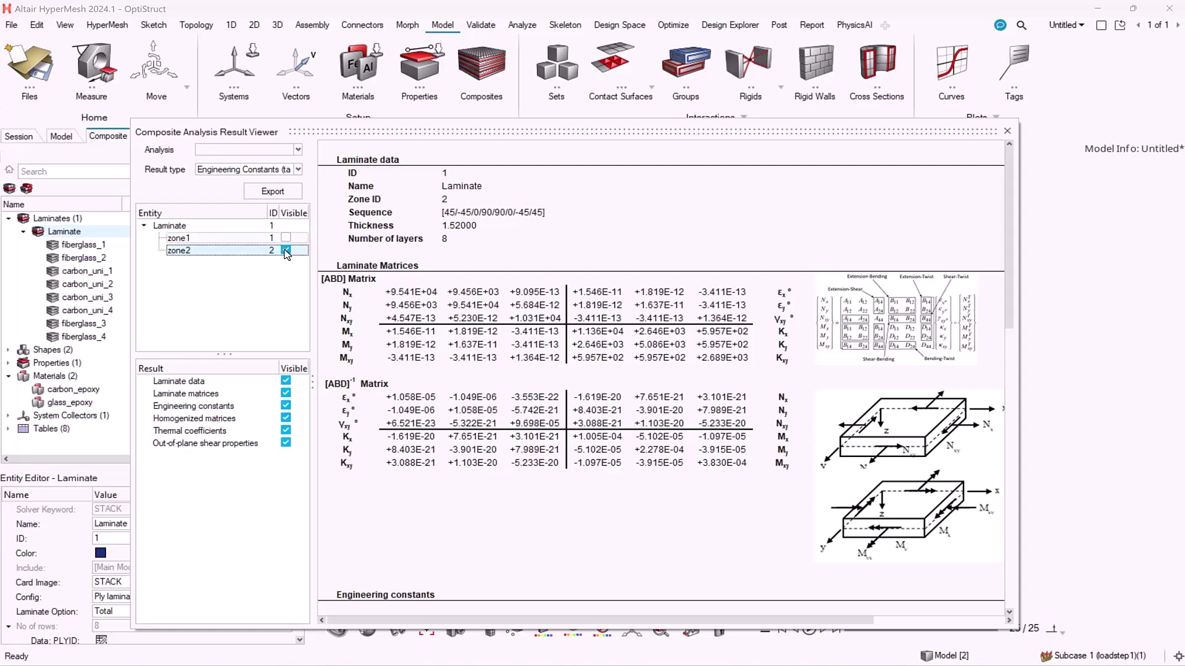
{"action": "left_click", "coordinate": [1006, 132]}
{"action": "left_click", "coordinate": [24, 232]}
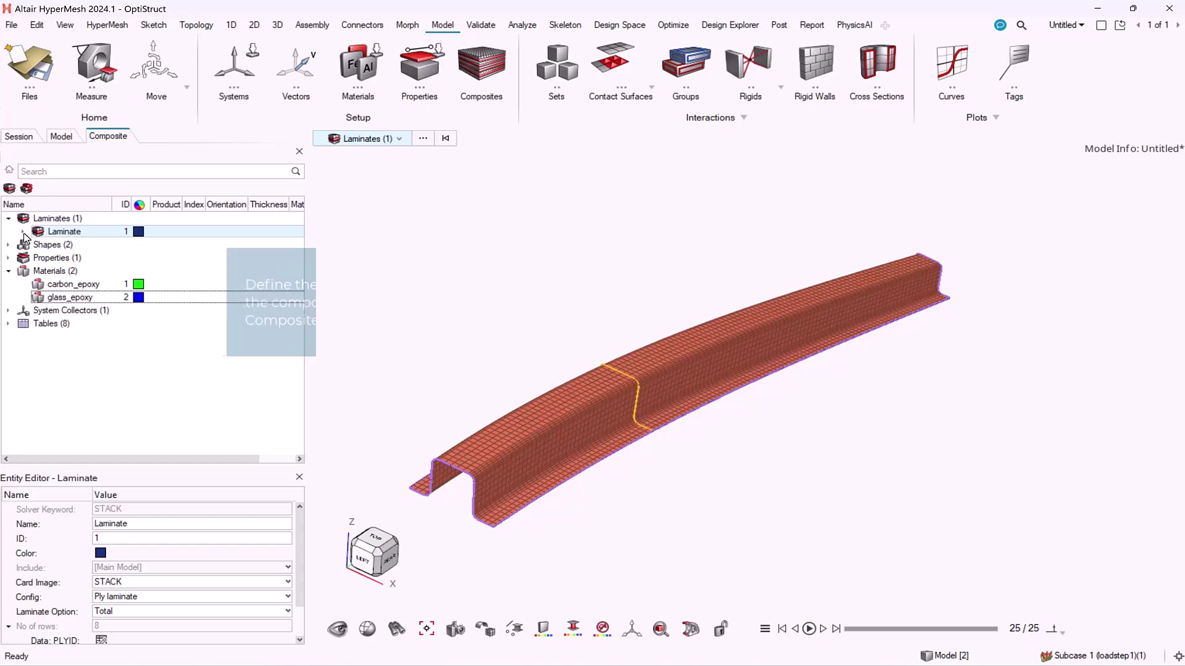
Create a composite plate load named Loads with N_y set to -70.0.
{"action": "right_click", "coordinate": [59, 345]}
{"action": "mouse_move", "coordinate": [84, 356]}
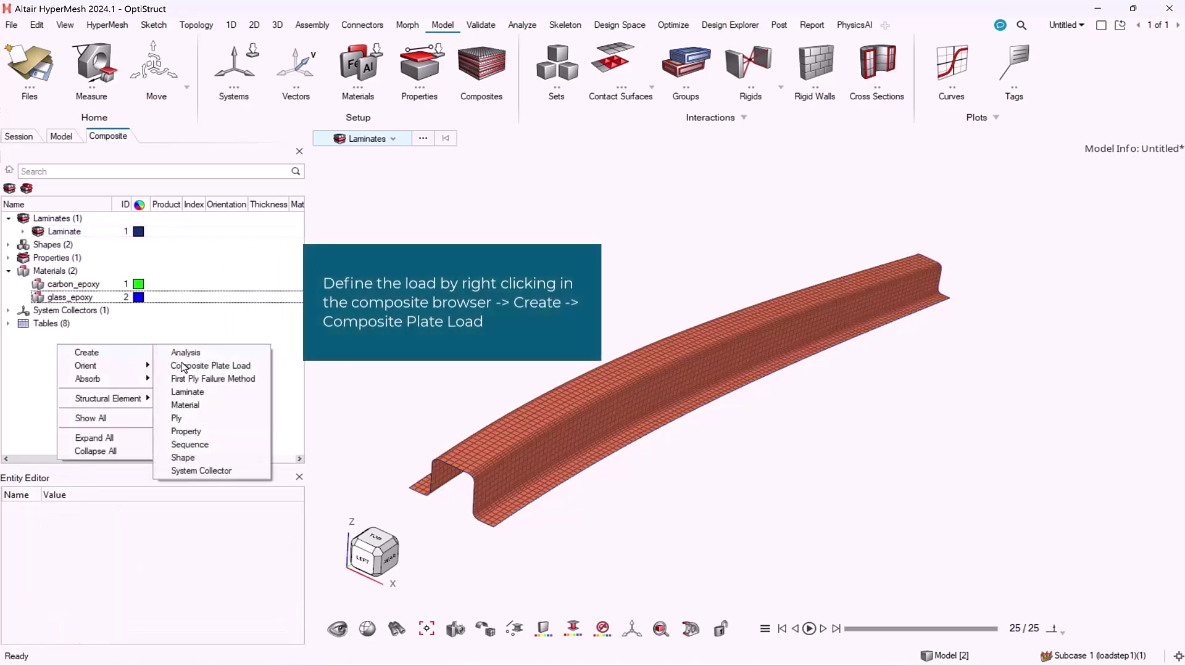
{"action": "left_click", "coordinate": [183, 366]}
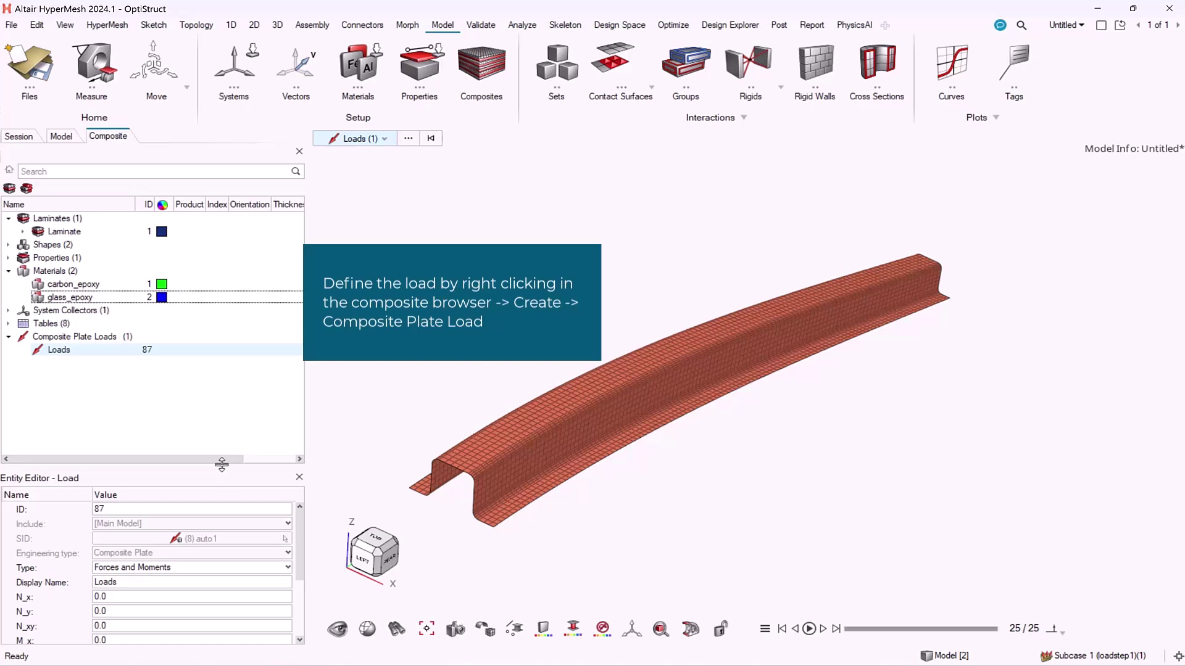
{"action": "left_click_drag", "start_coordinate": [223, 464], "coordinate": [222, 366]}
{"action": "left_click", "coordinate": [128, 515]}
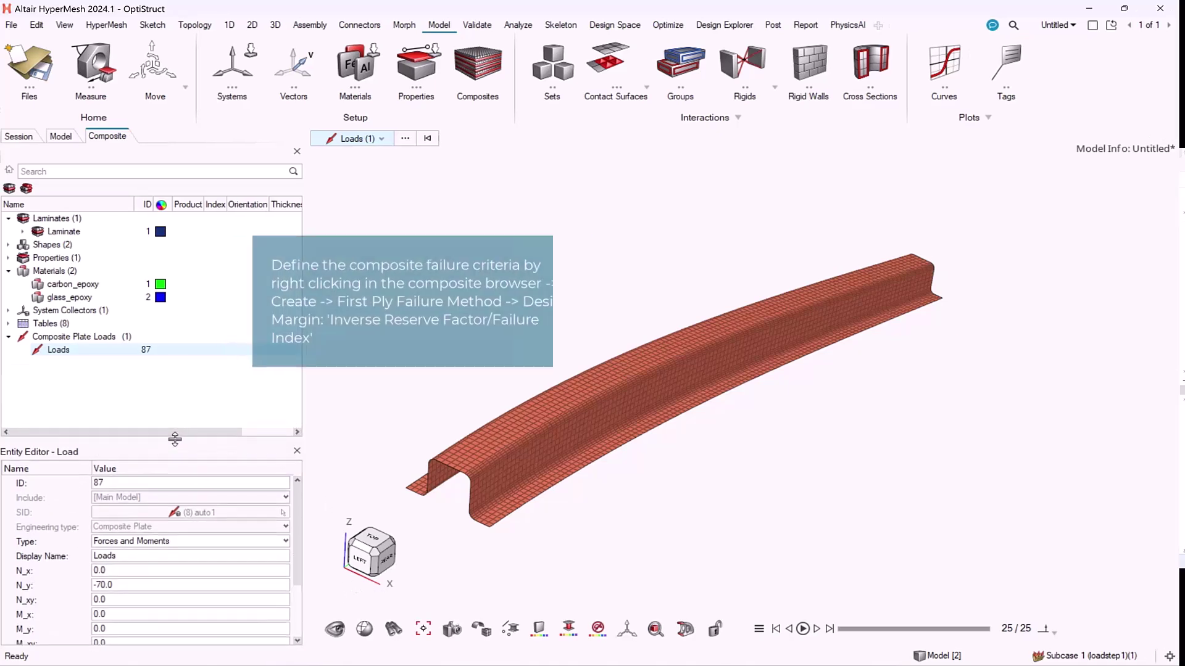
{"action": "right_click", "coordinate": [111, 375]}
Create First_Ply_Failure1 using Inverse Reserve Factor / Failure Index as its design margin.
{"action": "mouse_move", "coordinate": [163, 390]}
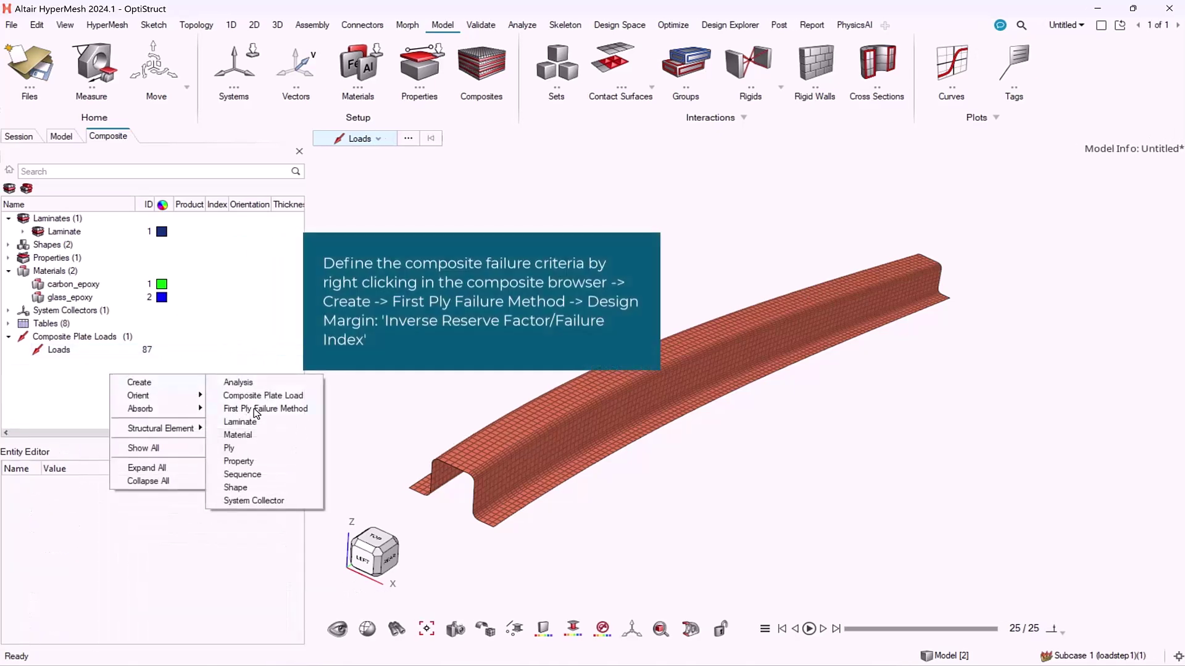
{"action": "left_click", "coordinate": [257, 410]}
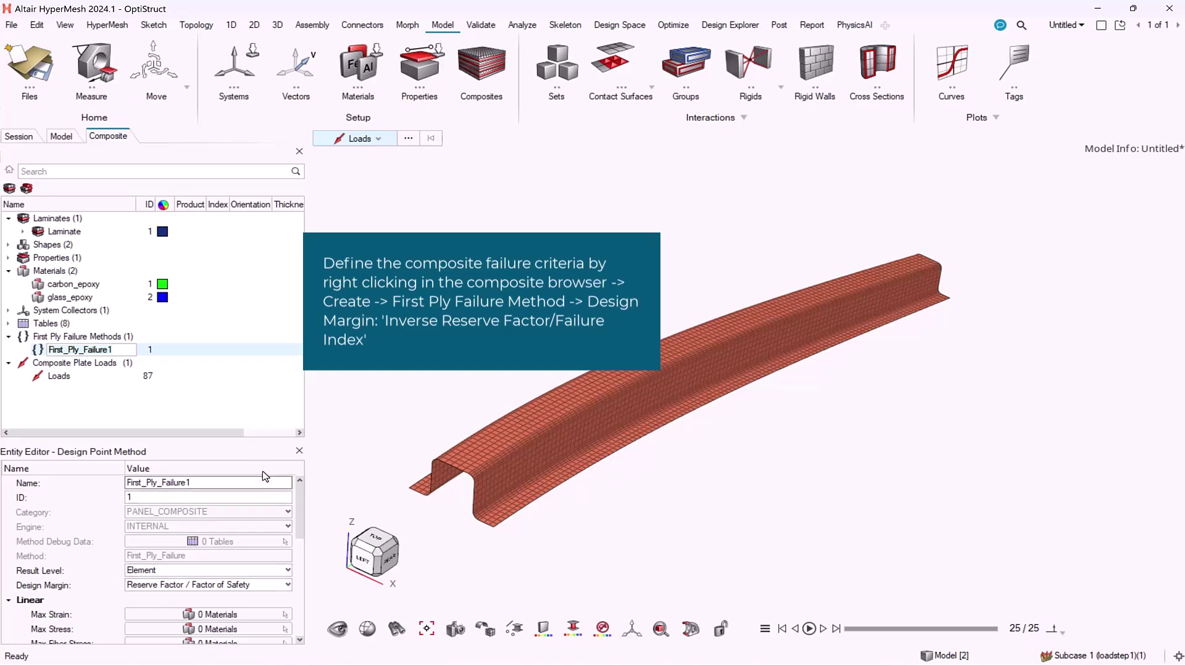
{"action": "left_click", "coordinate": [281, 585]}
{"action": "left_click", "coordinate": [230, 609]}
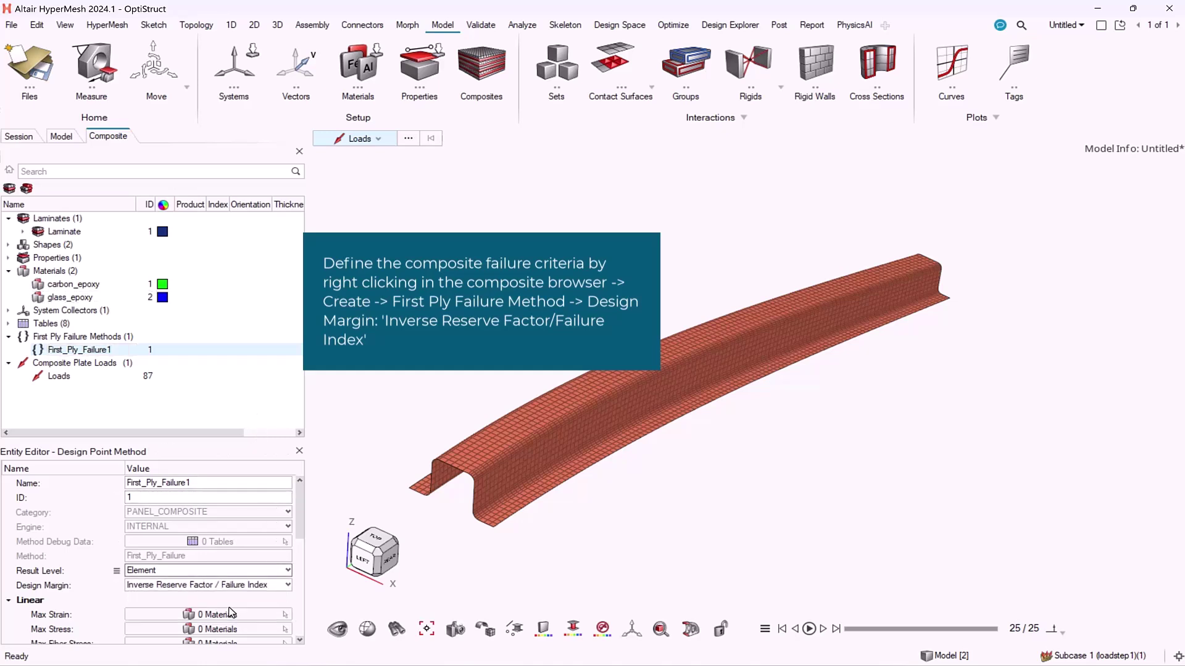
{"action": "left_click_drag", "start_coordinate": [203, 442], "coordinate": [198, 383]}
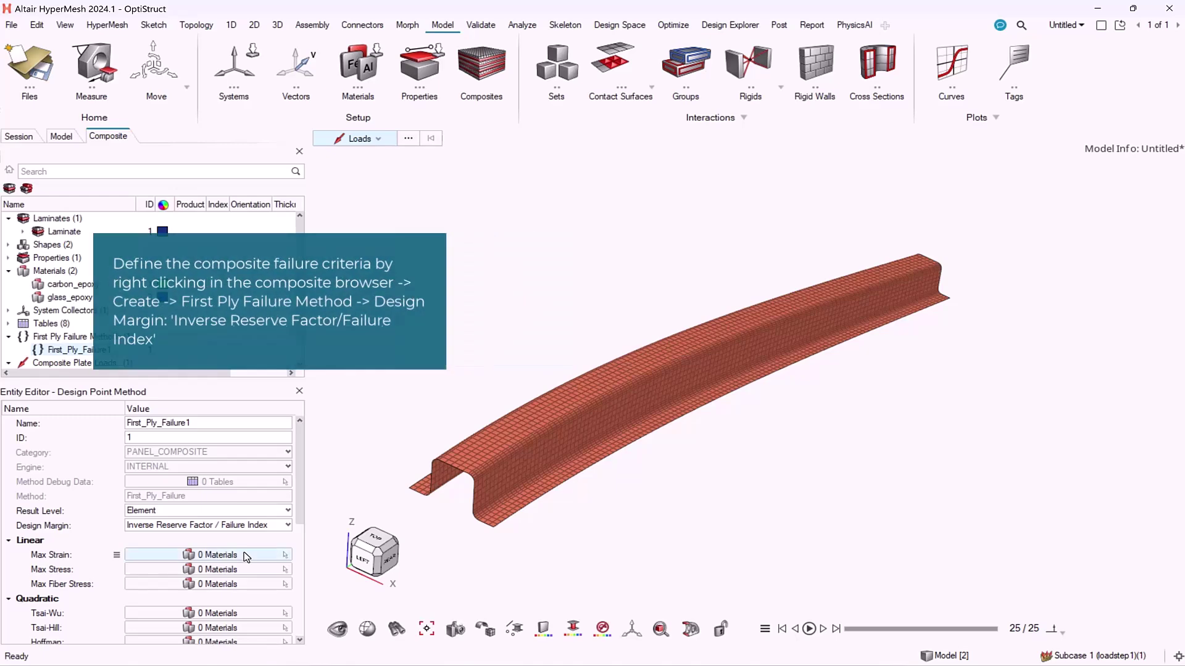
Assign carbon_epoxy to the Max Strain criterion and glass_epoxy to Tsai-Wu.
{"action": "left_click", "coordinate": [244, 555]}
{"action": "left_click", "coordinate": [231, 569]}
{"action": "left_click", "coordinate": [216, 626]}
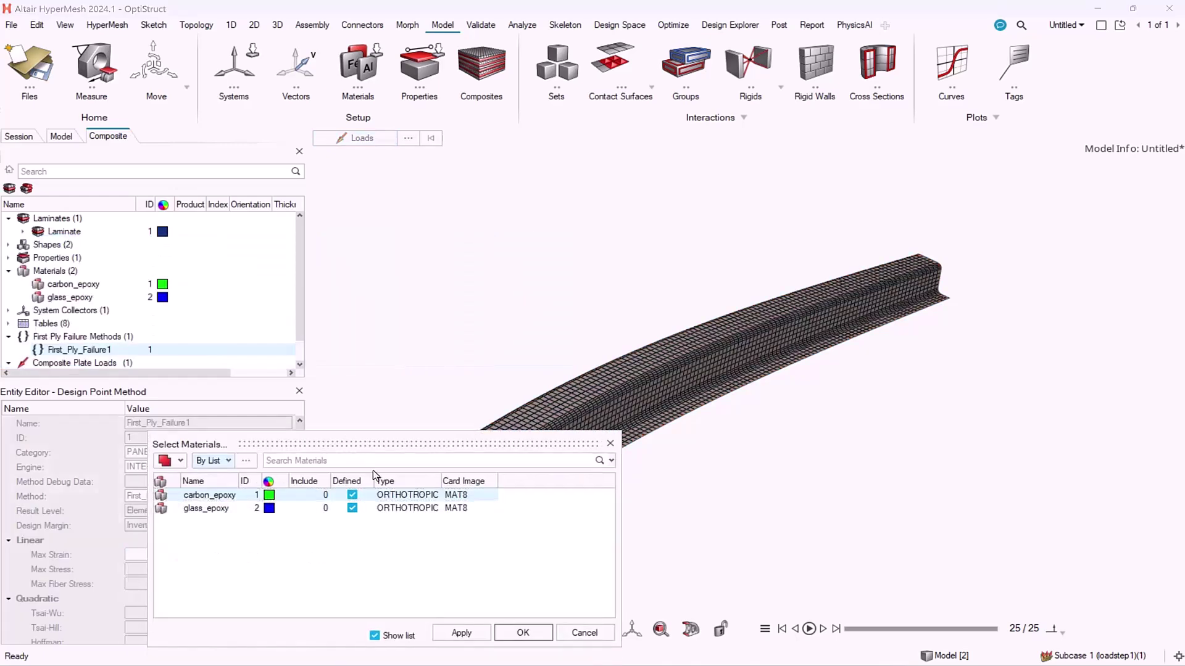
{"action": "left_click", "coordinate": [523, 633]}
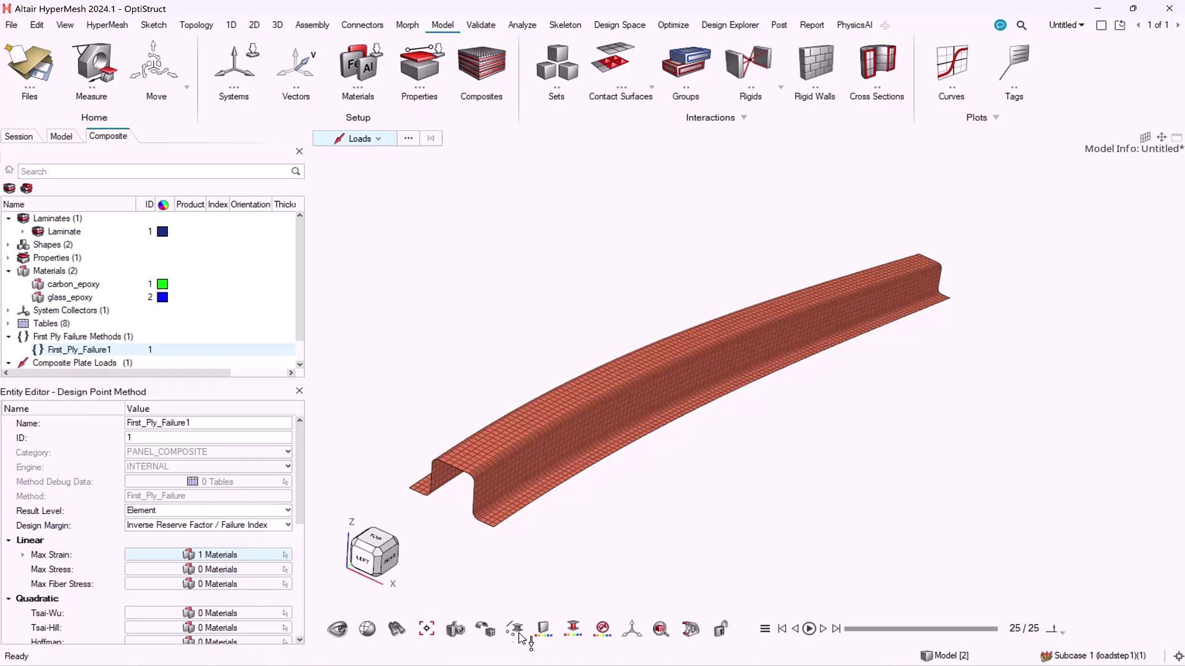
{"action": "left_click", "coordinate": [234, 614]}
{"action": "left_click", "coordinate": [231, 628]}
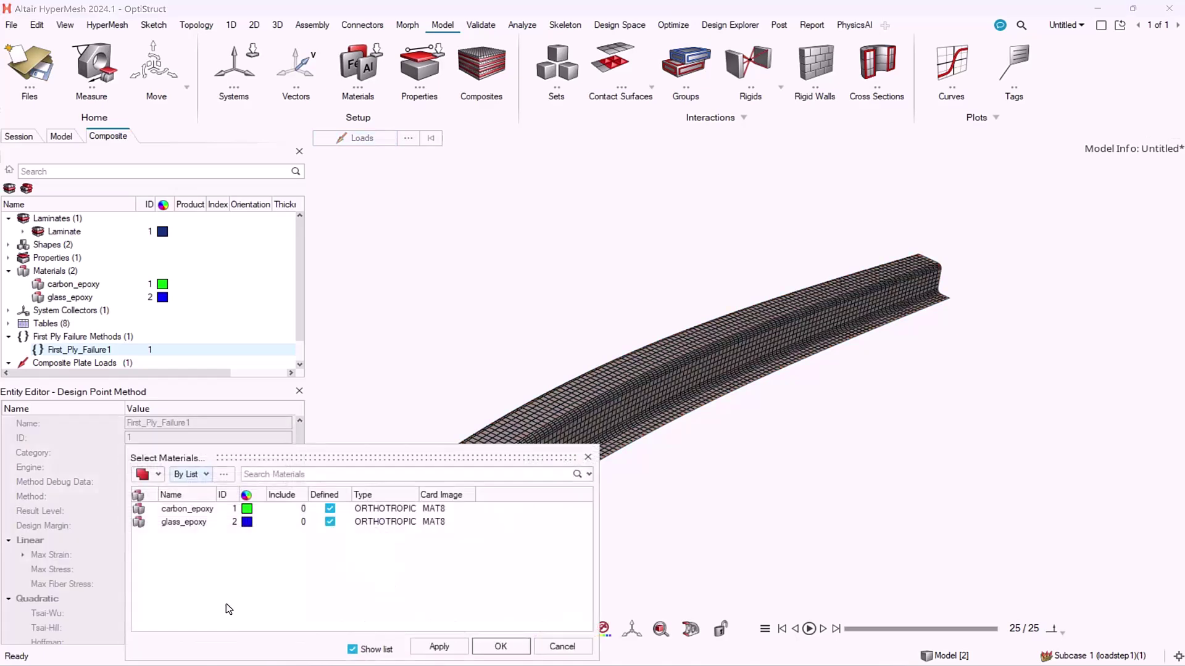
{"action": "left_click", "coordinate": [185, 522]}
{"action": "left_click", "coordinate": [507, 649]}
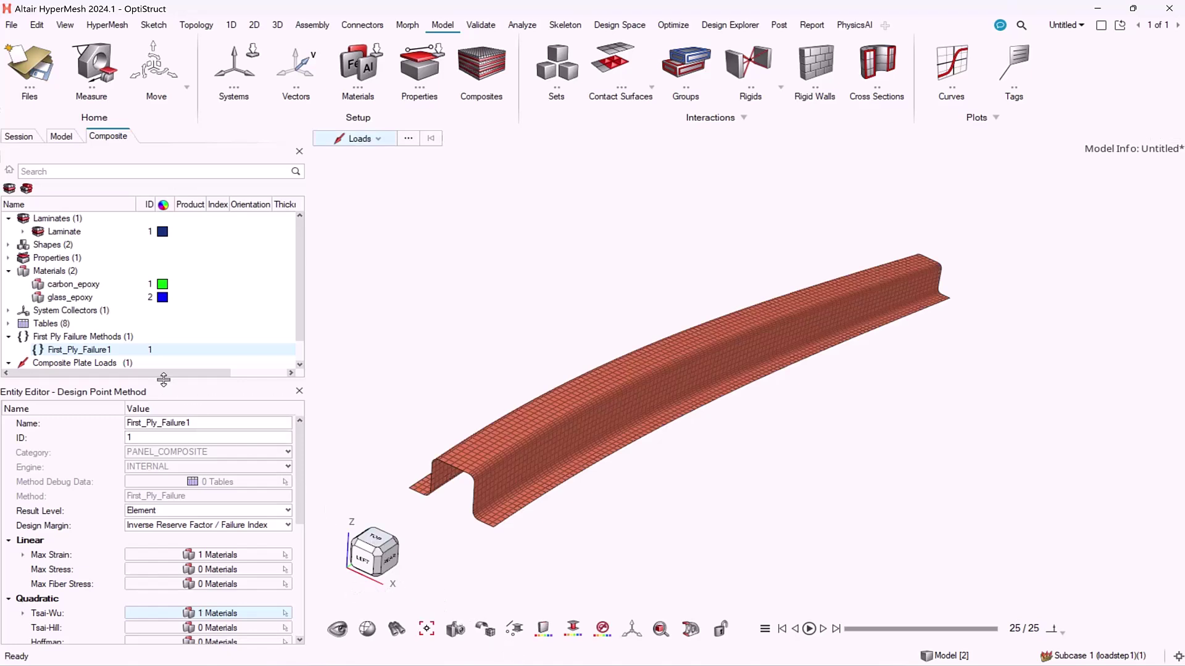
{"action": "left_click_drag", "start_coordinate": [164, 380], "coordinate": [179, 477]}
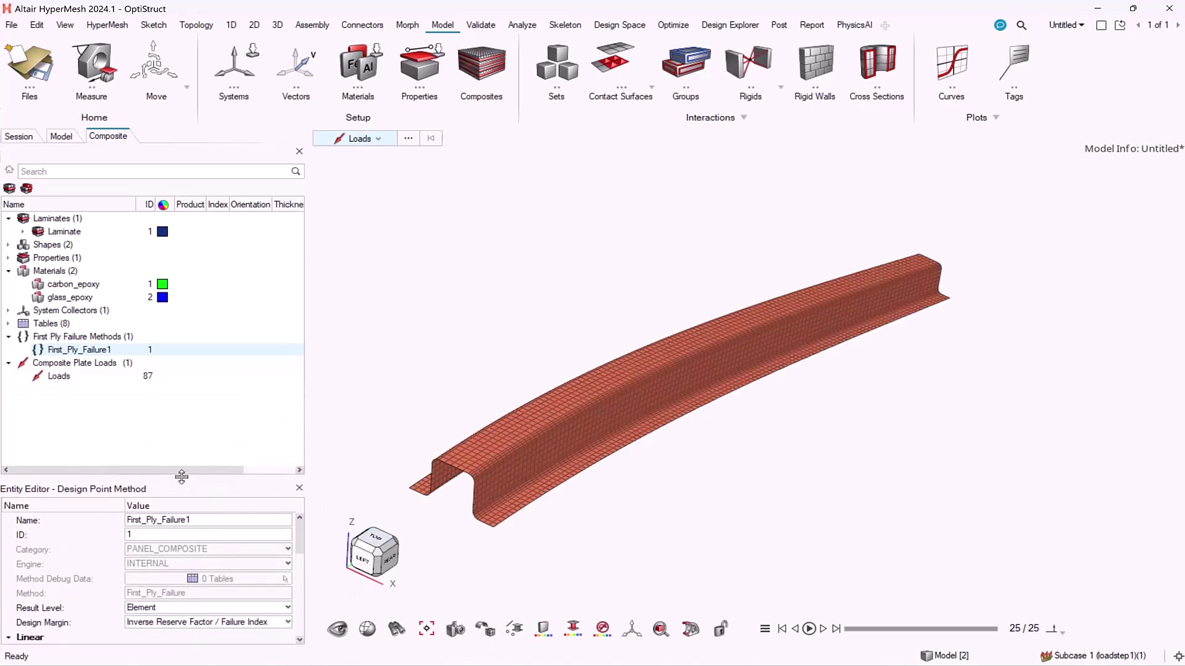
Create analysis1, an Engineering constants analysis of the carbon_epoxy material.
{"action": "right_click", "coordinate": [58, 410]}
{"action": "mouse_move", "coordinate": [85, 418]}
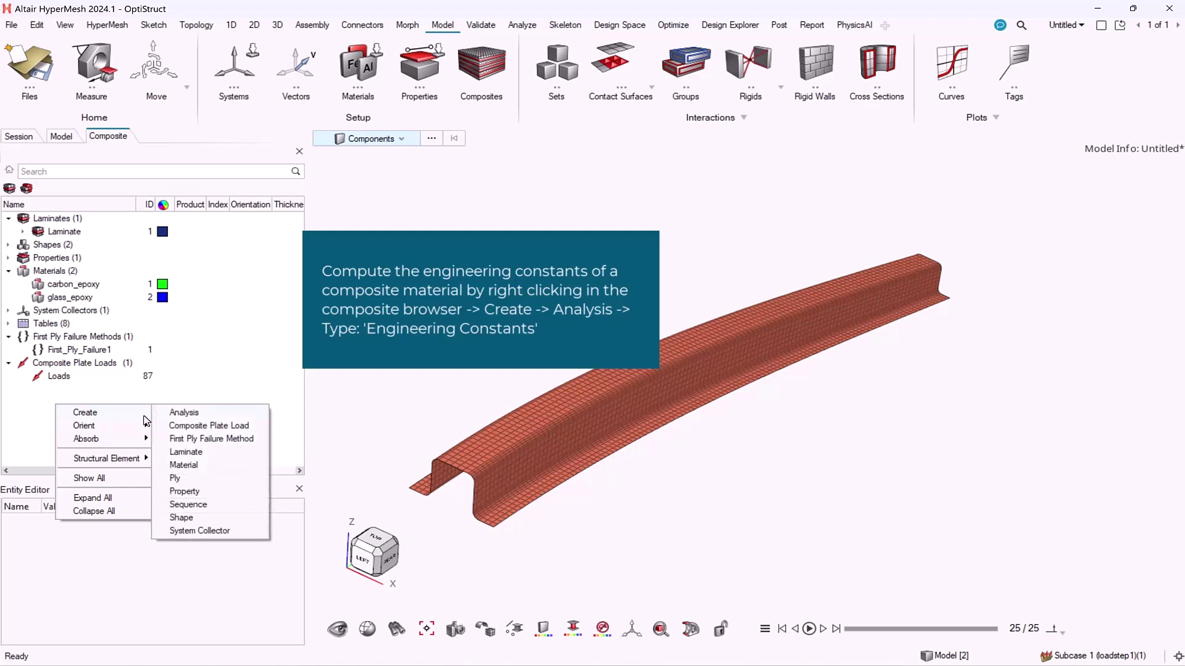
{"action": "left_click", "coordinate": [197, 413]}
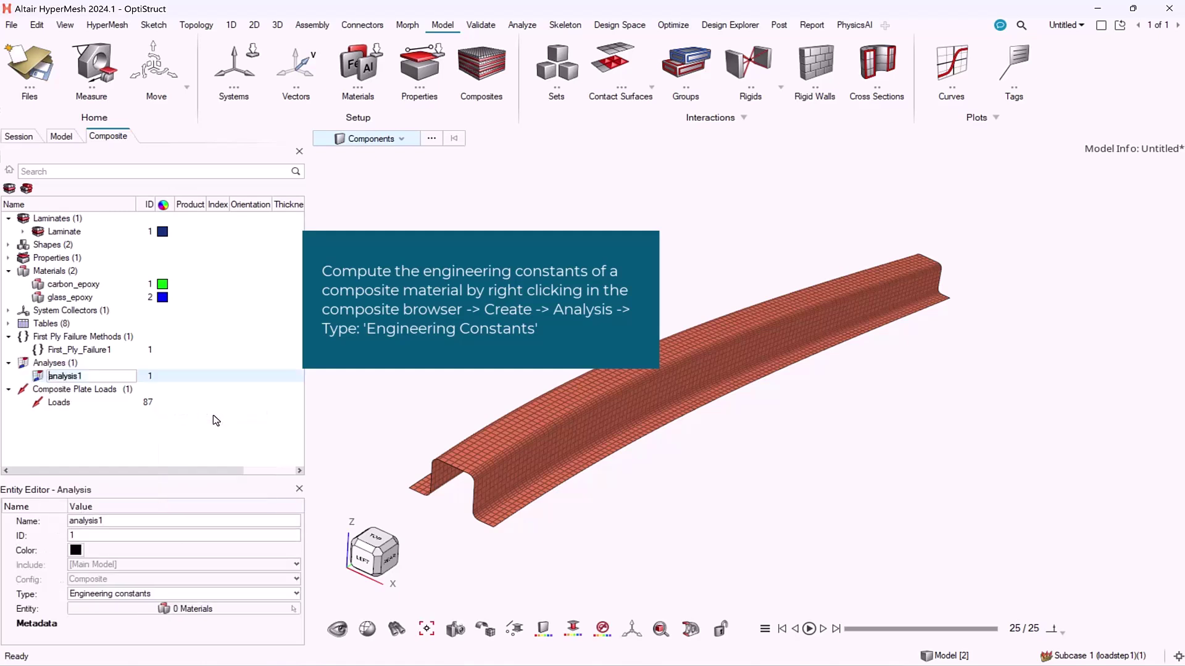
{"action": "left_click", "coordinate": [229, 609]}
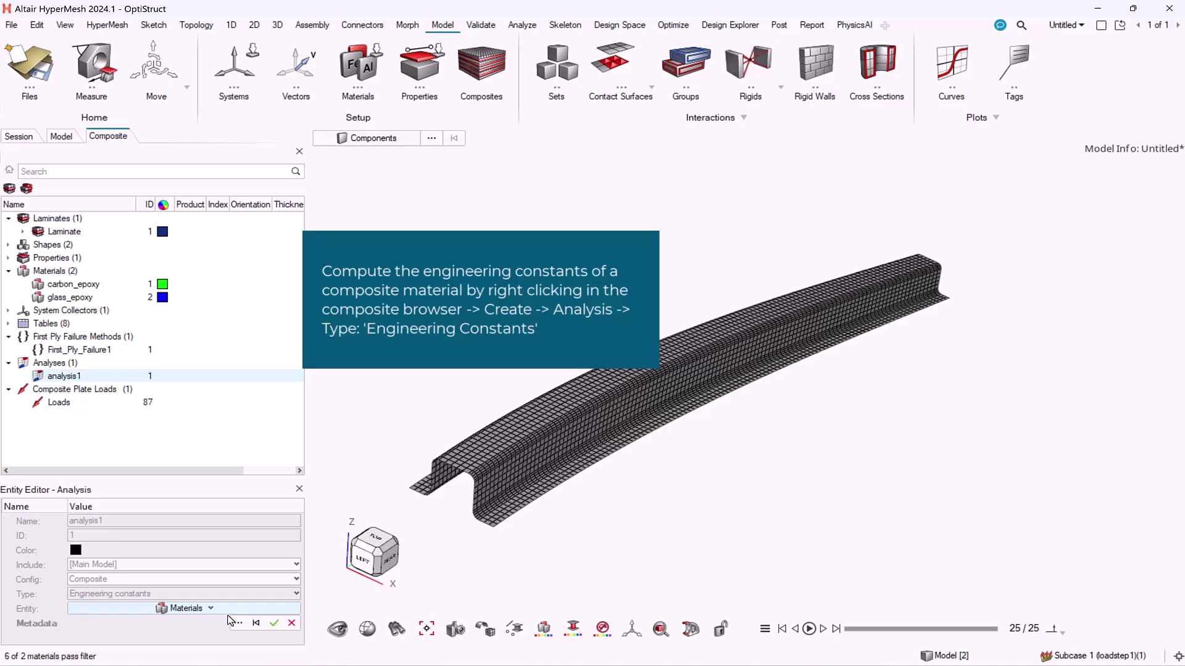
{"action": "left_click", "coordinate": [237, 623]}
{"action": "left_click", "coordinate": [165, 511]}
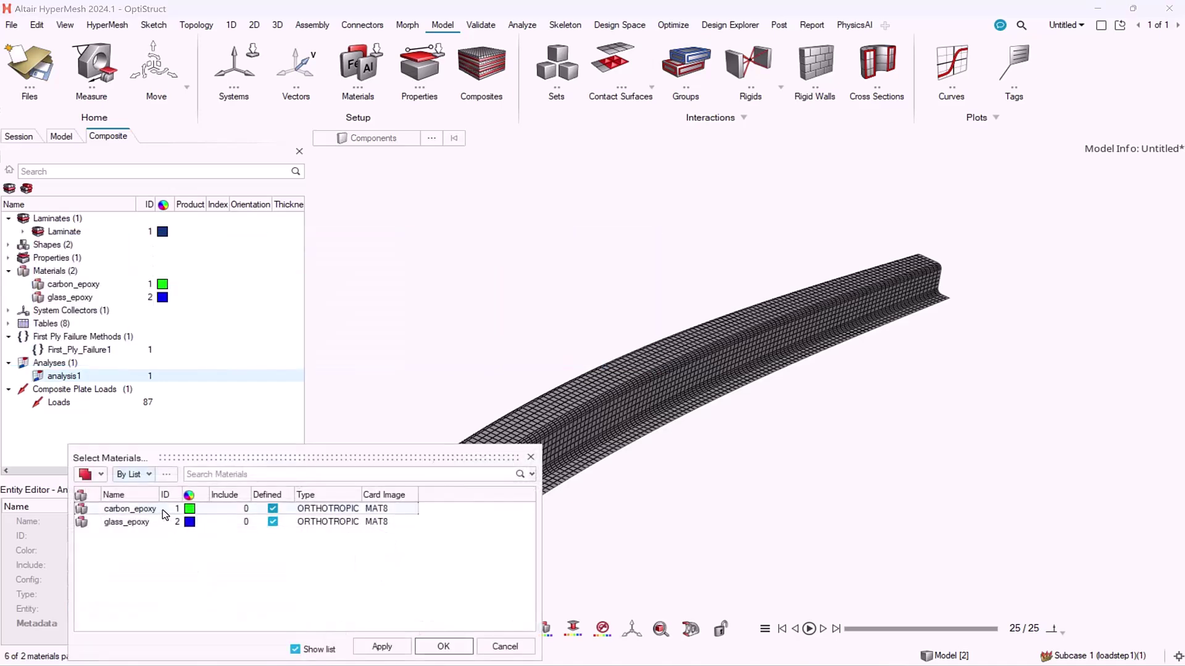
{"action": "left_click", "coordinate": [442, 647]}
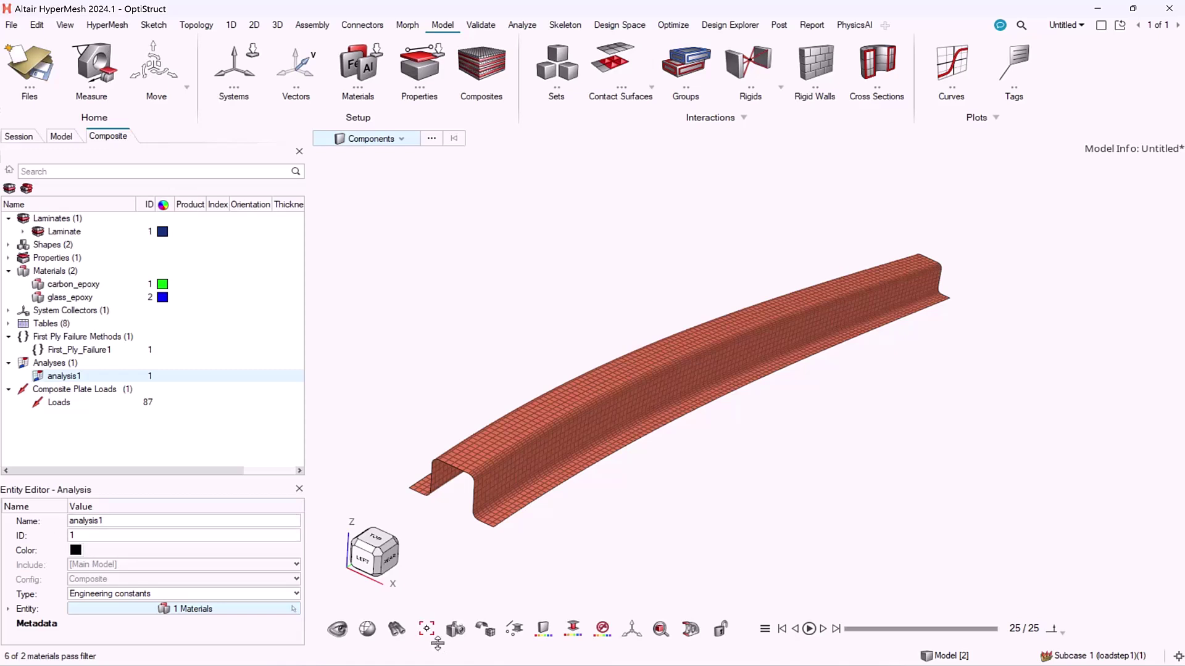
Create analysis2 as a Load response / failure analysis of the Laminate.
{"action": "right_click", "coordinate": [78, 420]}
{"action": "mouse_move", "coordinate": [161, 426]}
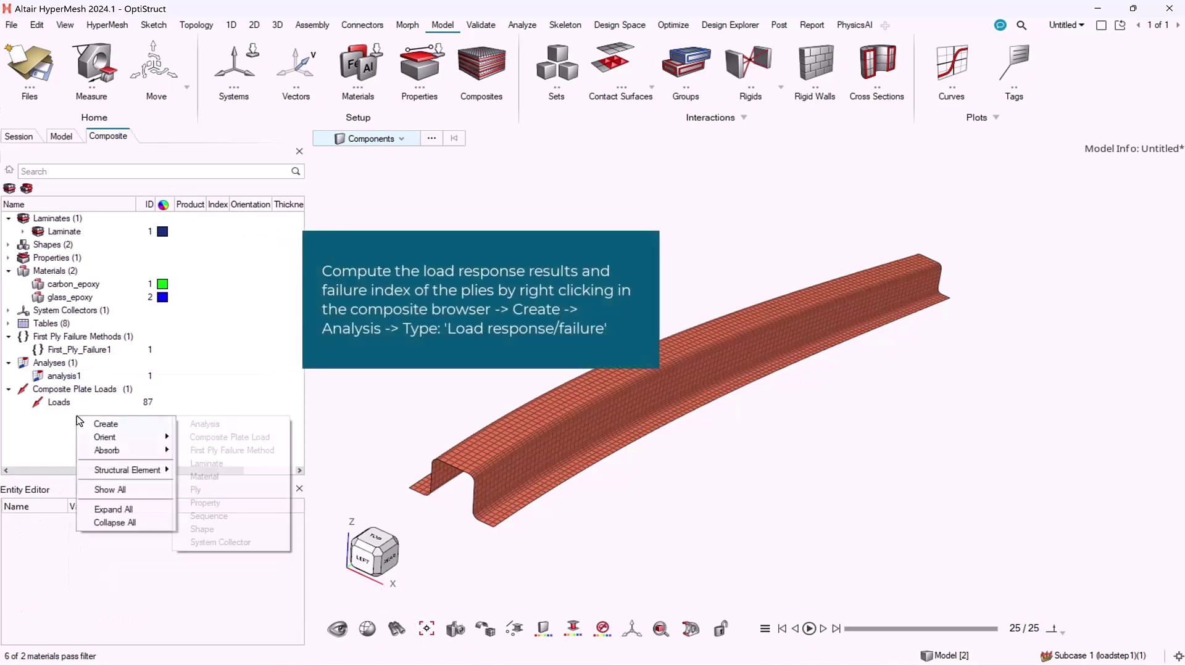
{"action": "left_click", "coordinate": [204, 424]}
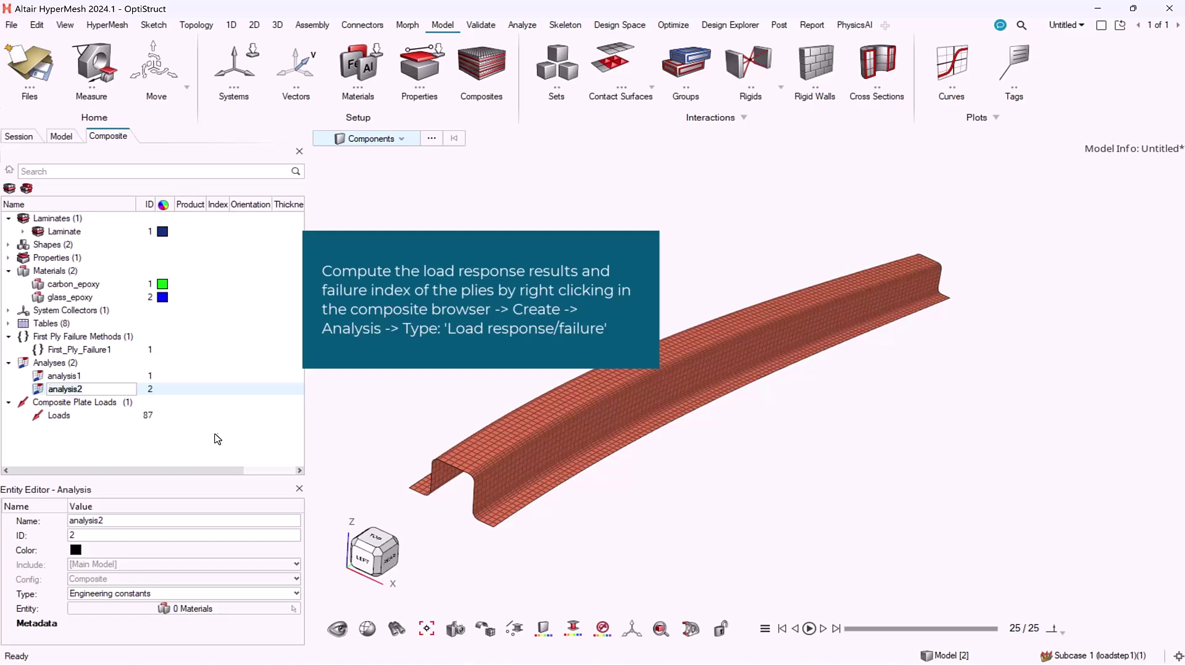
{"action": "left_click", "coordinate": [245, 595]}
{"action": "left_click", "coordinate": [154, 617]}
{"action": "left_click", "coordinate": [230, 623]}
{"action": "left_click", "coordinate": [231, 623]}
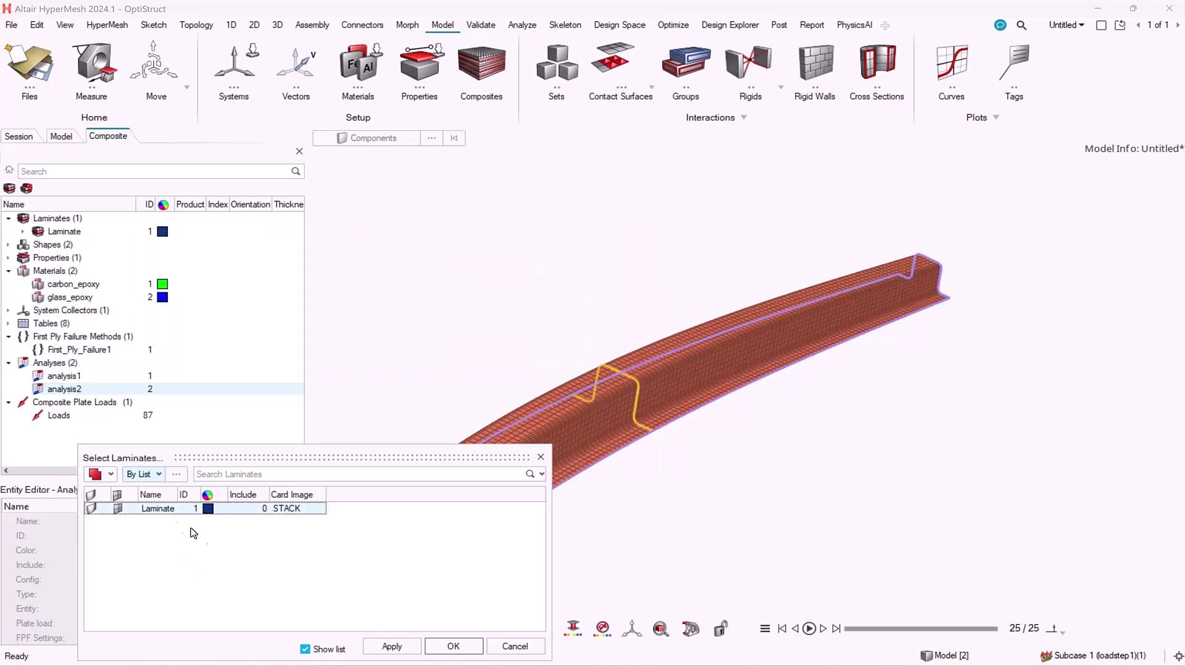
{"action": "left_click", "coordinate": [452, 647]}
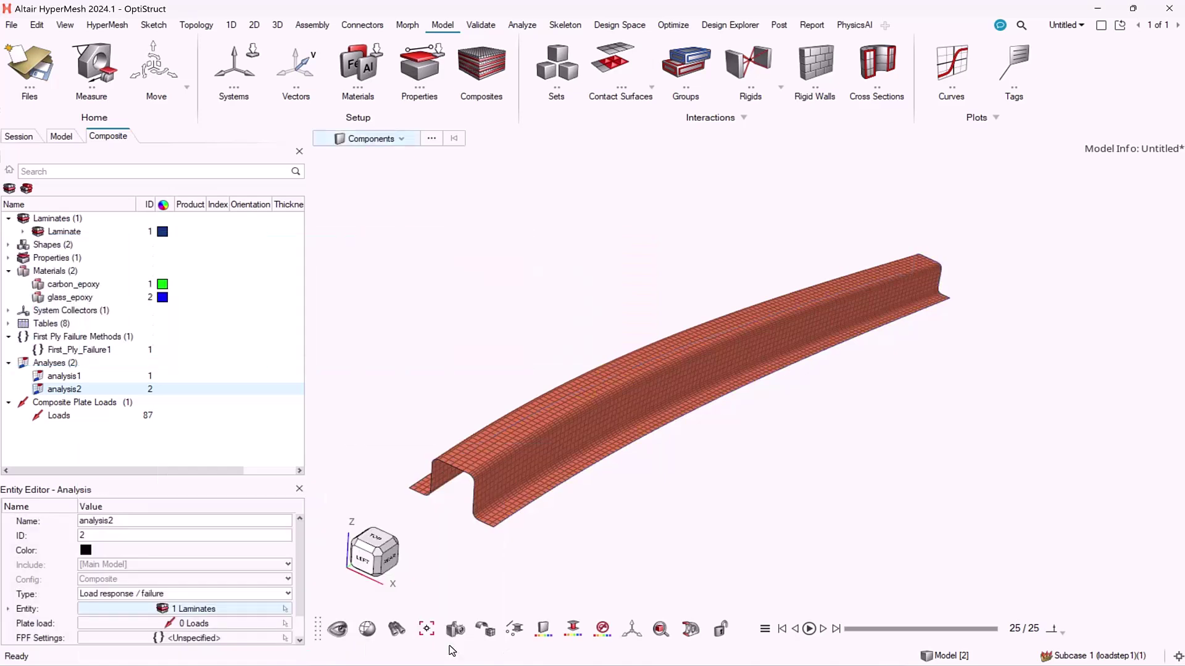
Set analysis2's plate load to Loads.
{"action": "left_click", "coordinate": [207, 624]}
{"action": "left_click", "coordinate": [231, 638]}
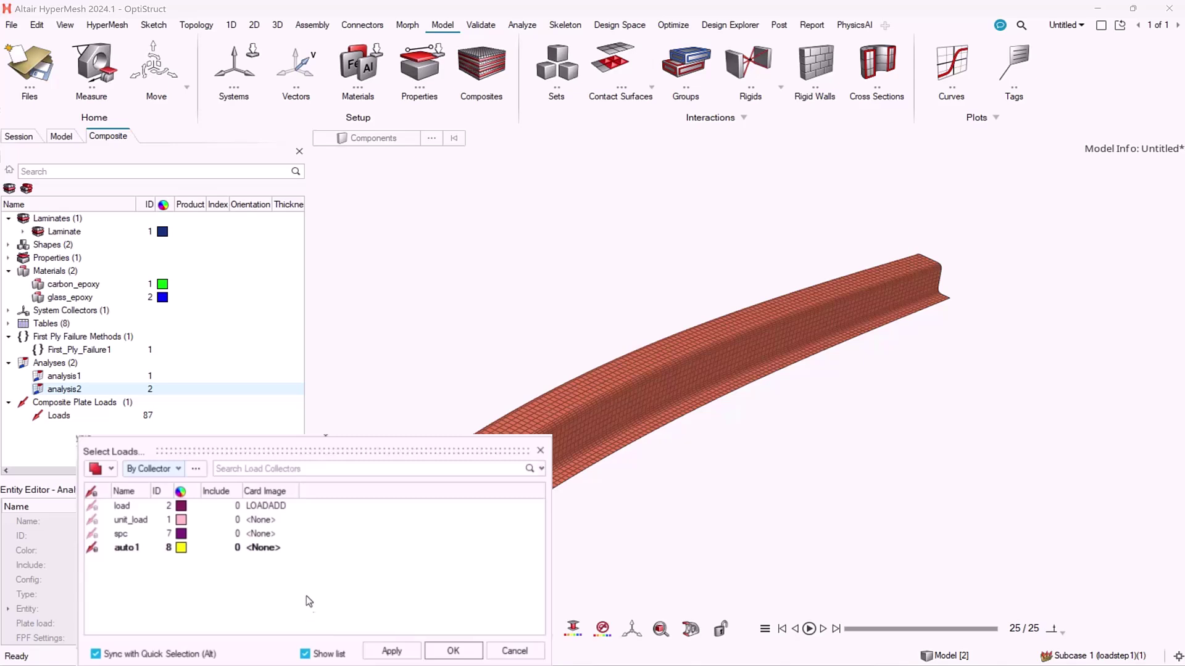
{"action": "left_click", "coordinate": [176, 471]}
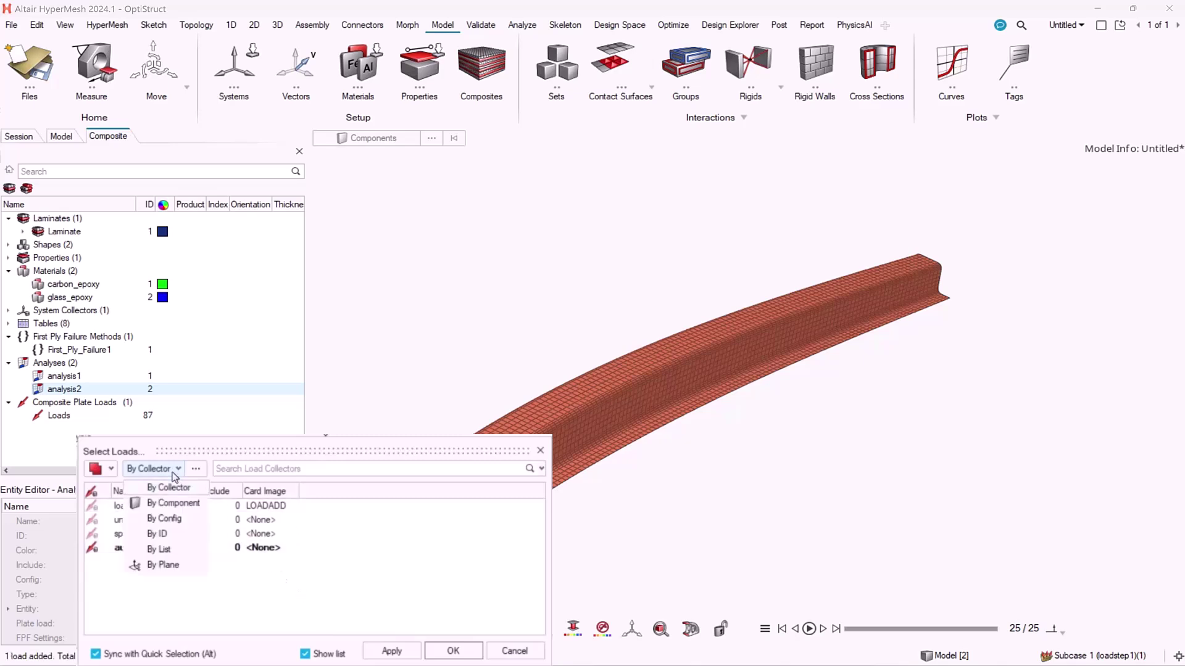
{"action": "left_click", "coordinate": [160, 550]}
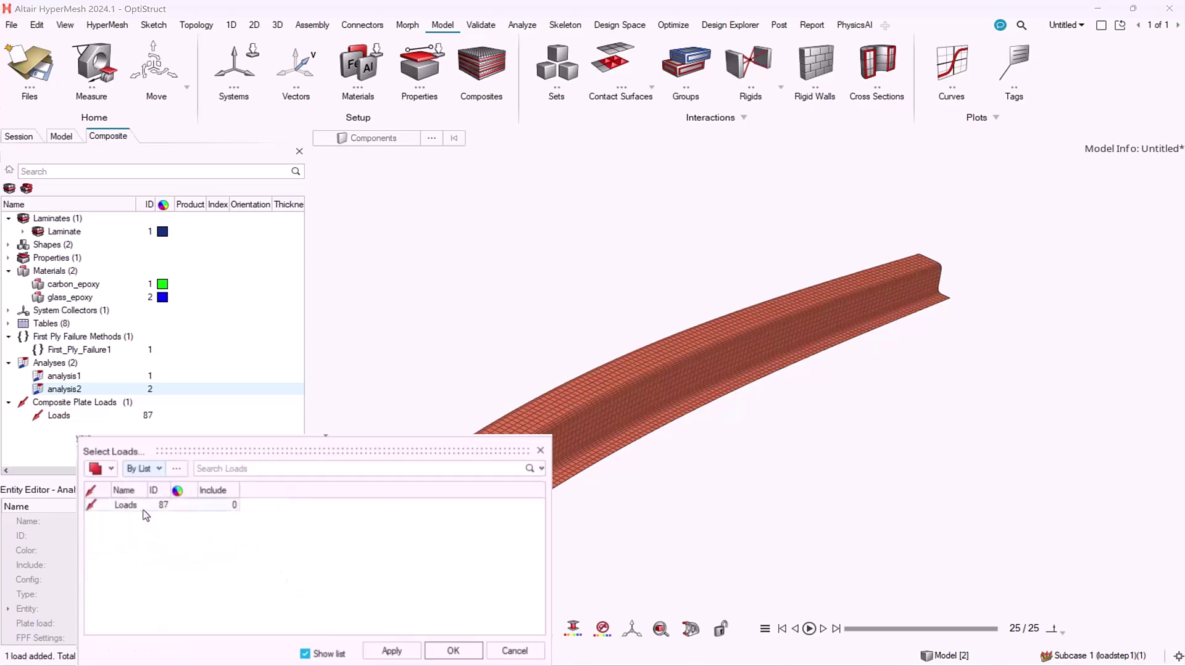
{"action": "left_click", "coordinate": [453, 651]}
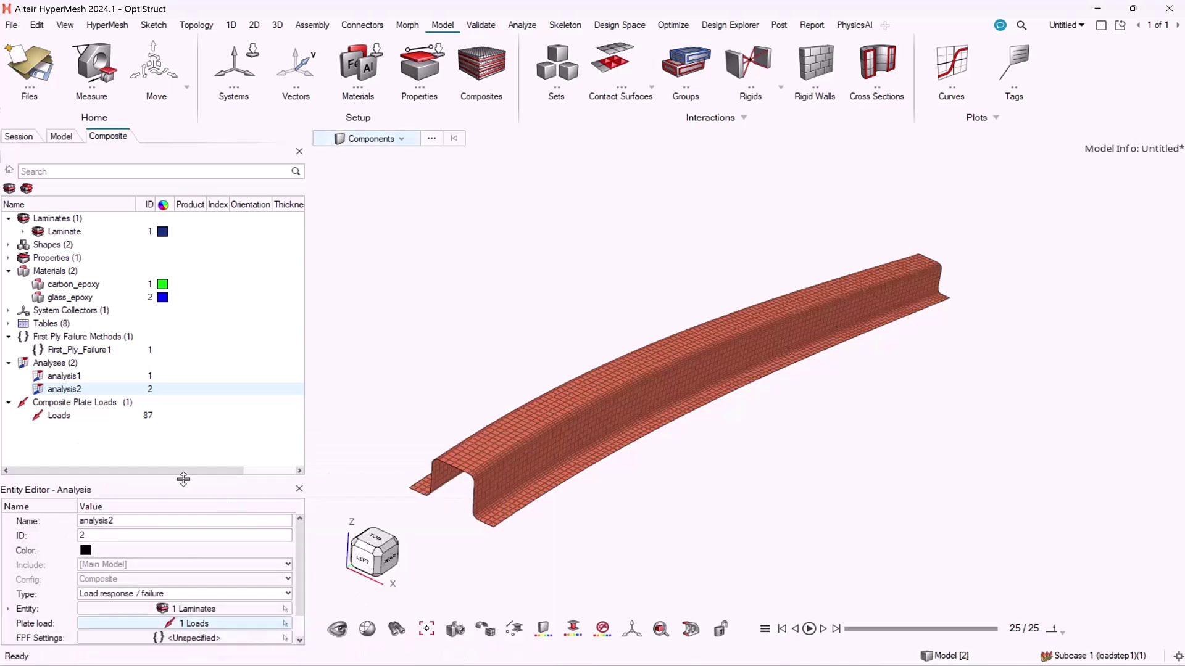
Set analysis2's first ply failure settings to First_Ply_Failure1.
{"action": "left_click_drag", "start_coordinate": [183, 479], "coordinate": [183, 444]}
{"action": "left_click", "coordinate": [191, 603]}
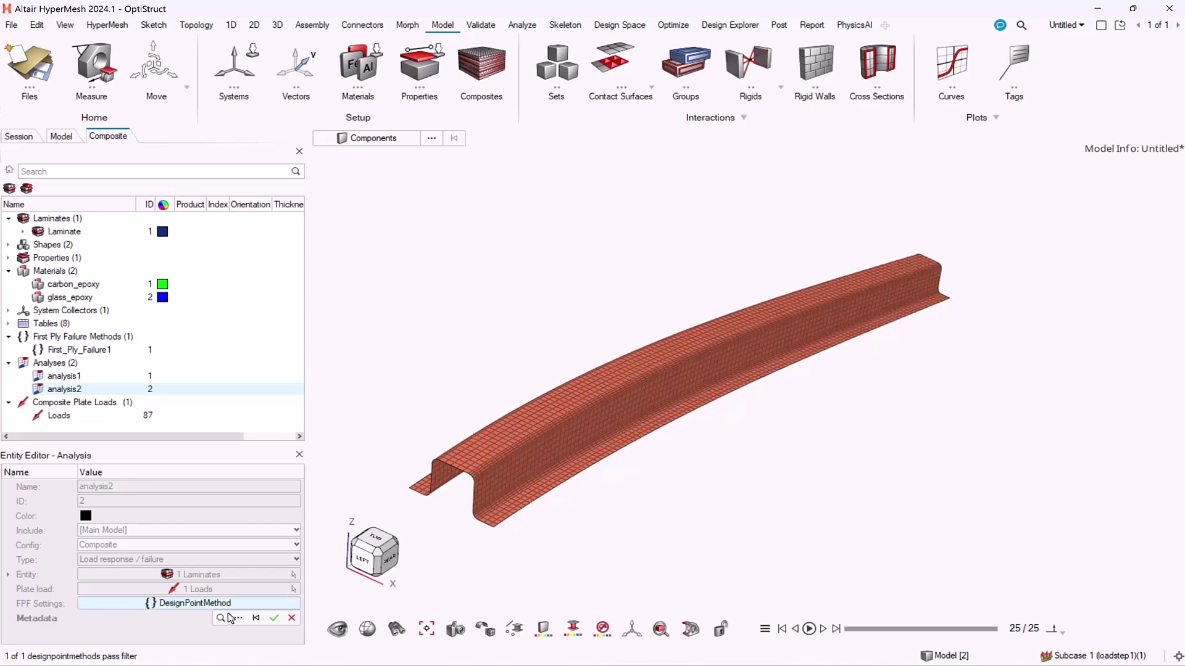
{"action": "left_click", "coordinate": [238, 618]}
{"action": "left_click", "coordinate": [164, 510]}
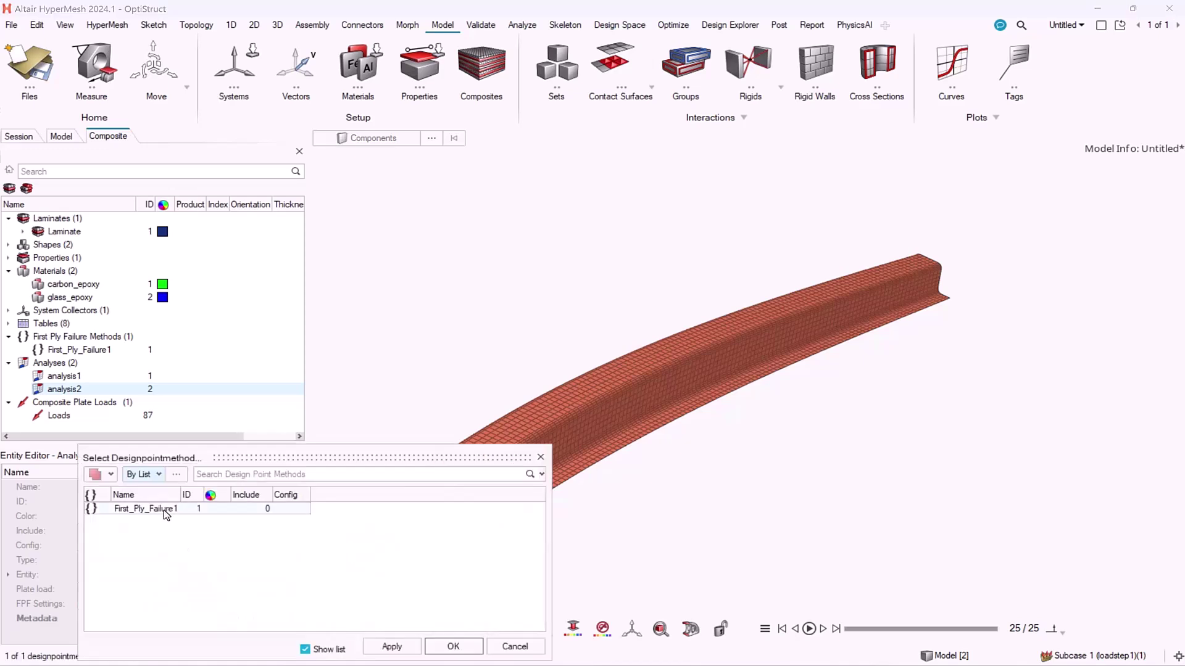
{"action": "left_click", "coordinate": [453, 646]}
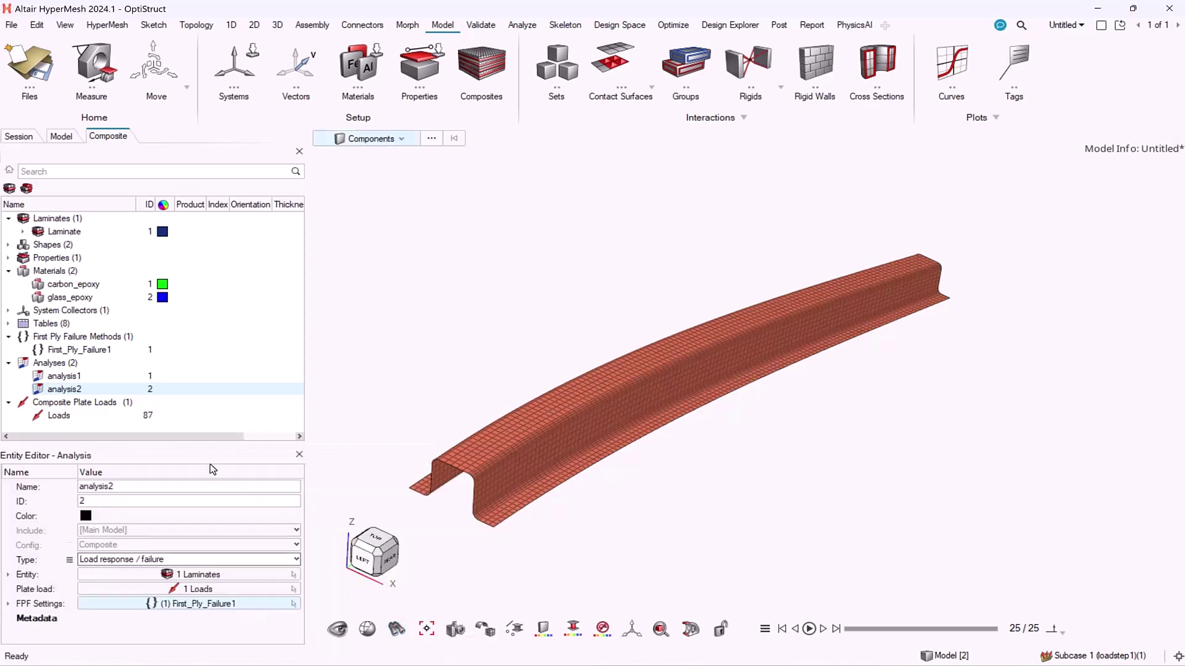
{"action": "left_click_drag", "start_coordinate": [200, 445], "coordinate": [201, 461]}
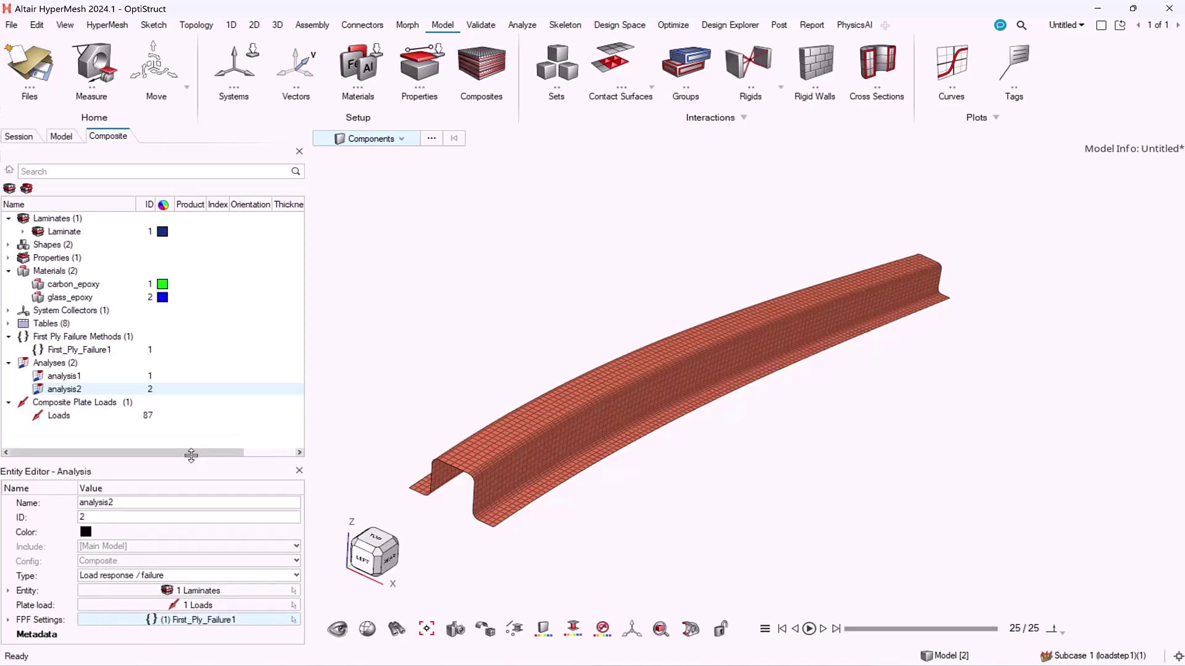
{"action": "left_click", "coordinate": [74, 376]}
{"action": "right_click", "coordinate": [75, 376]}
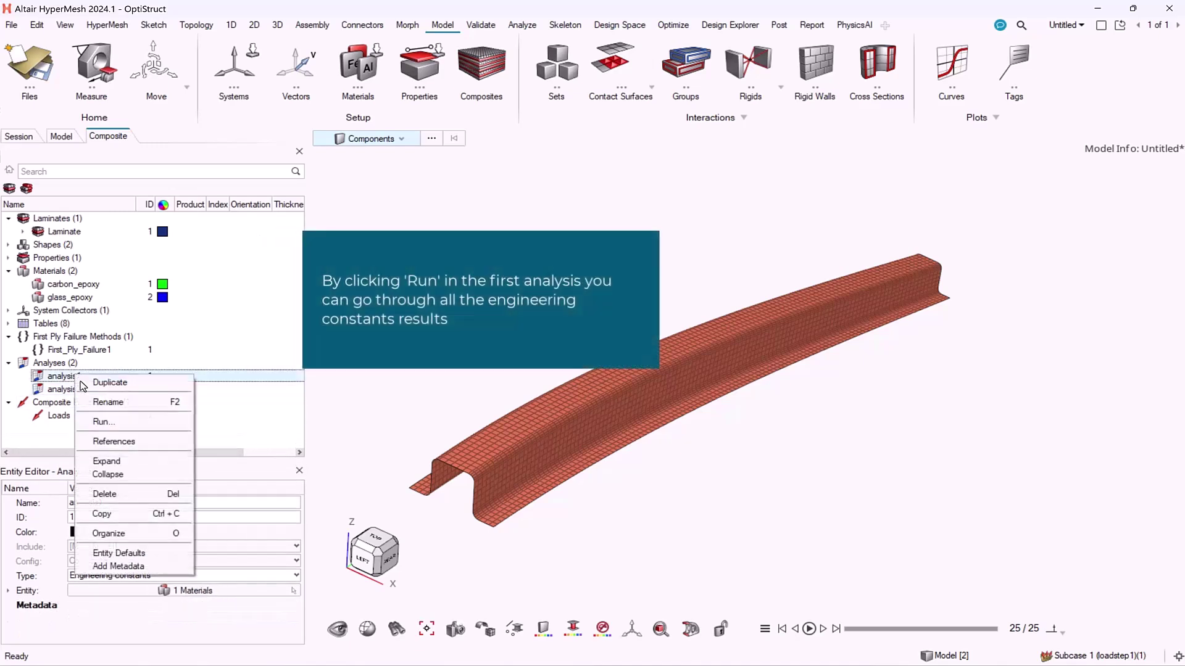
{"action": "left_click", "coordinate": [105, 422]}
{"action": "left_click_drag", "start_coordinate": [709, 265], "coordinate": [305, 98]}
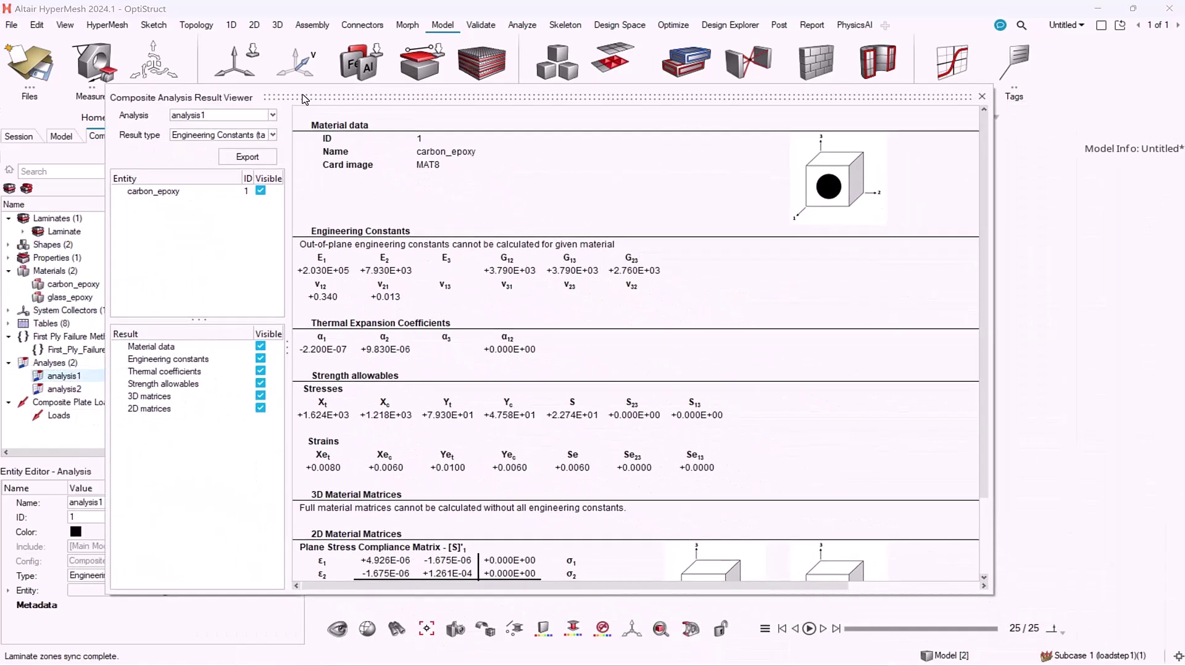
{"action": "left_click_drag", "start_coordinate": [983, 307], "coordinate": [983, 421]}
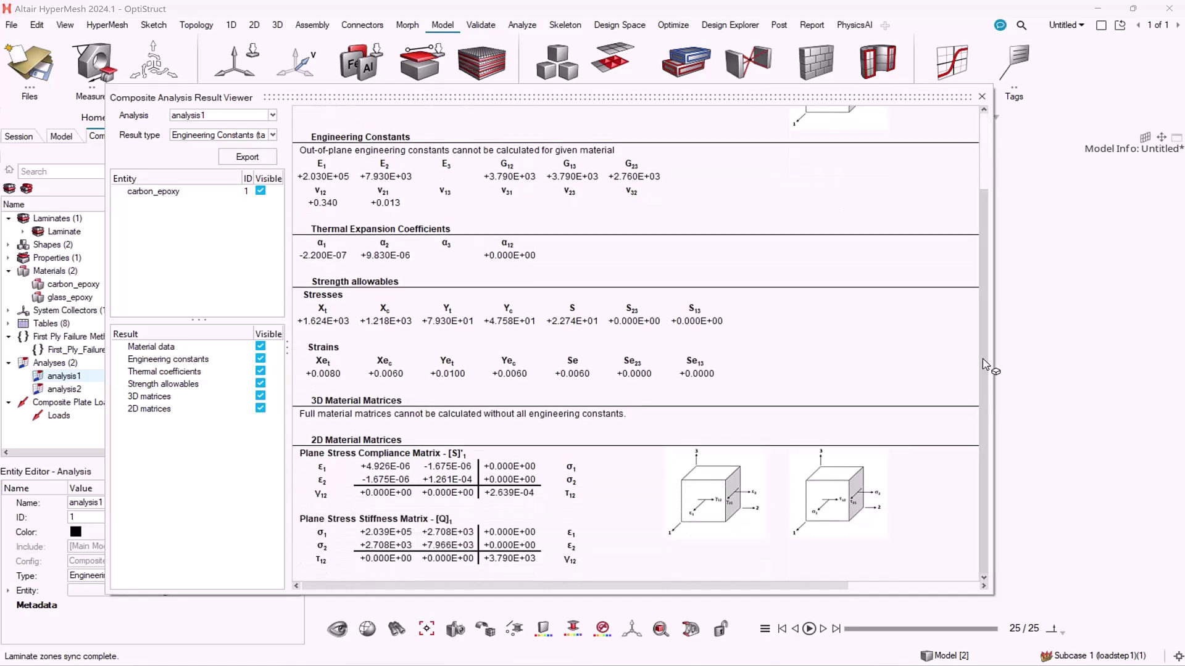
{"action": "left_click", "coordinate": [981, 98]}
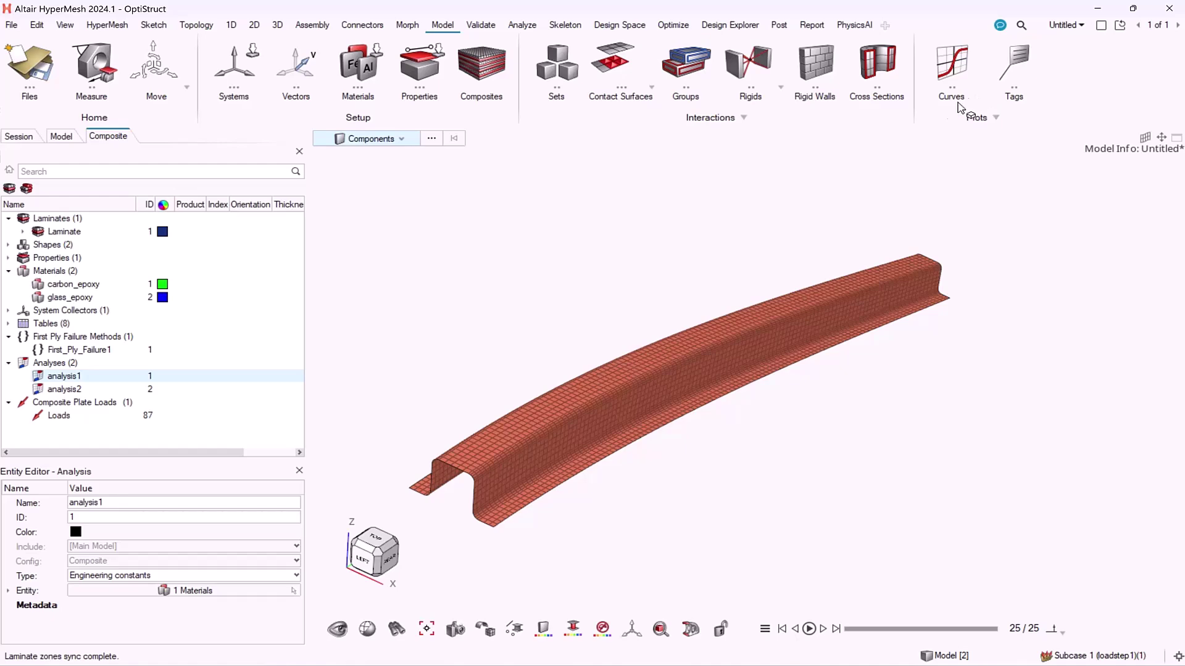
Run analysis2 and bring its load-response table fully into view.
{"action": "right_click", "coordinate": [71, 390]}
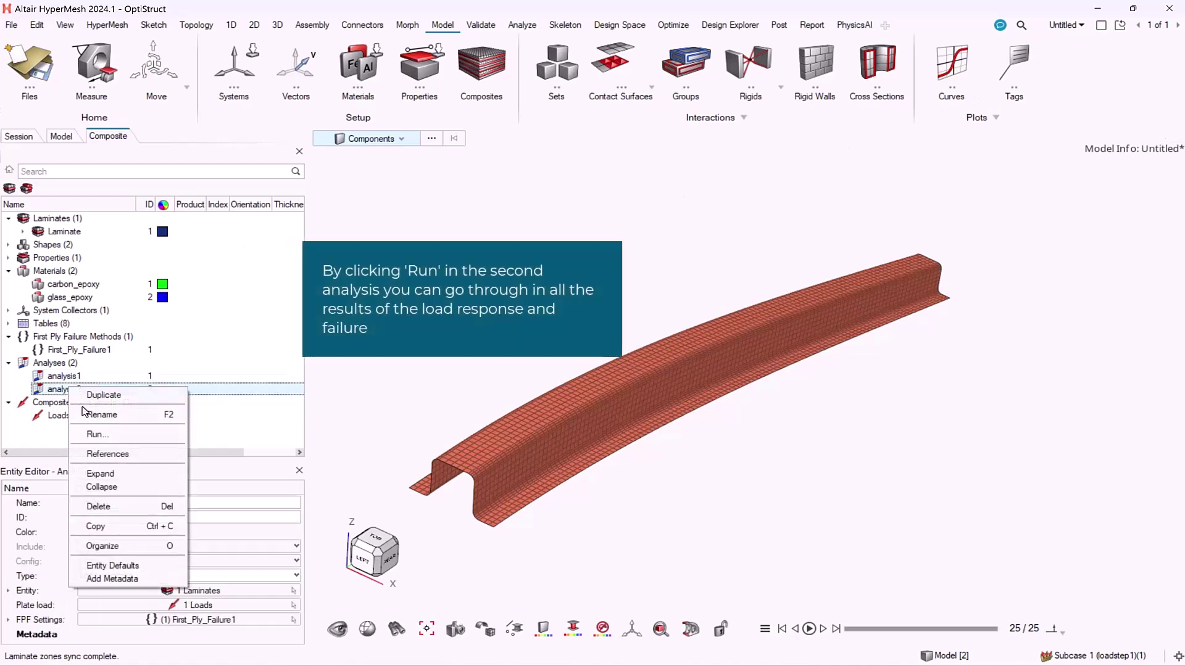
{"action": "left_click", "coordinate": [99, 435]}
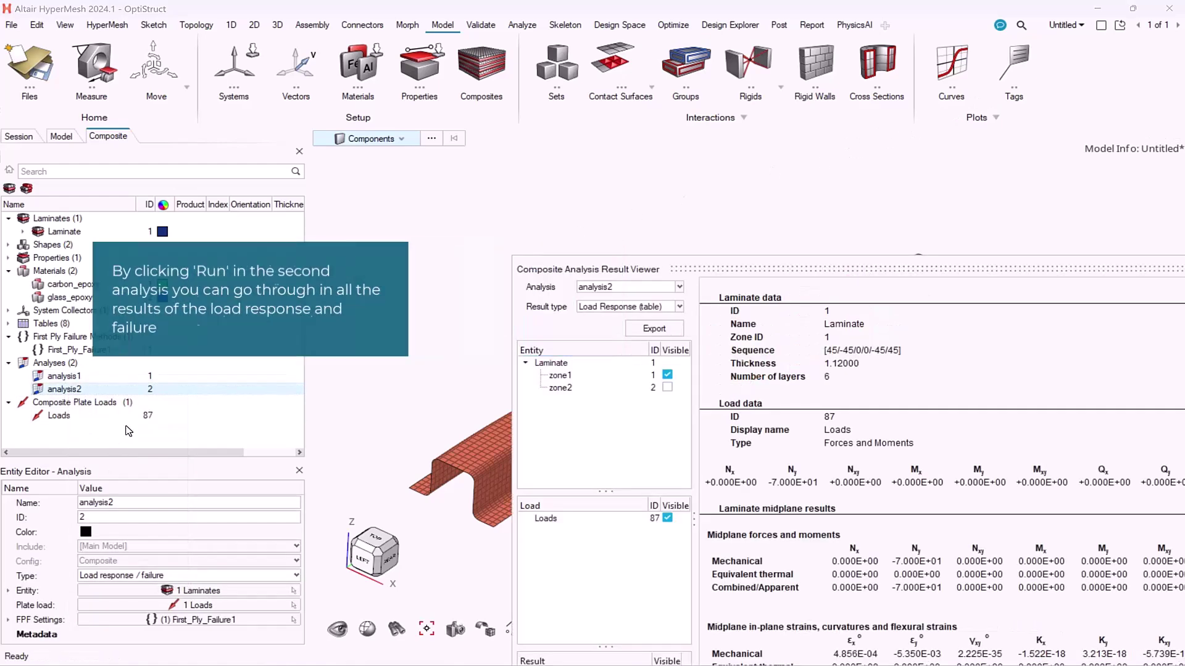
{"action": "left_click_drag", "start_coordinate": [703, 276], "coordinate": [301, 88]}
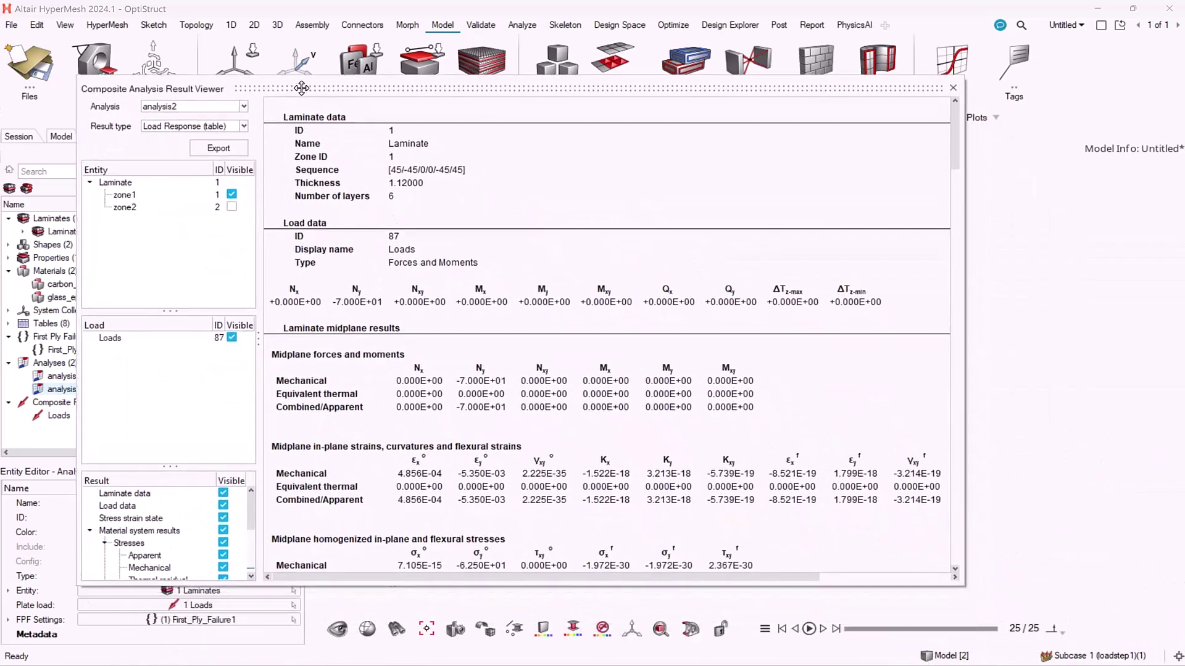
{"action": "left_click_drag", "start_coordinate": [952, 148], "coordinate": [950, 558]}
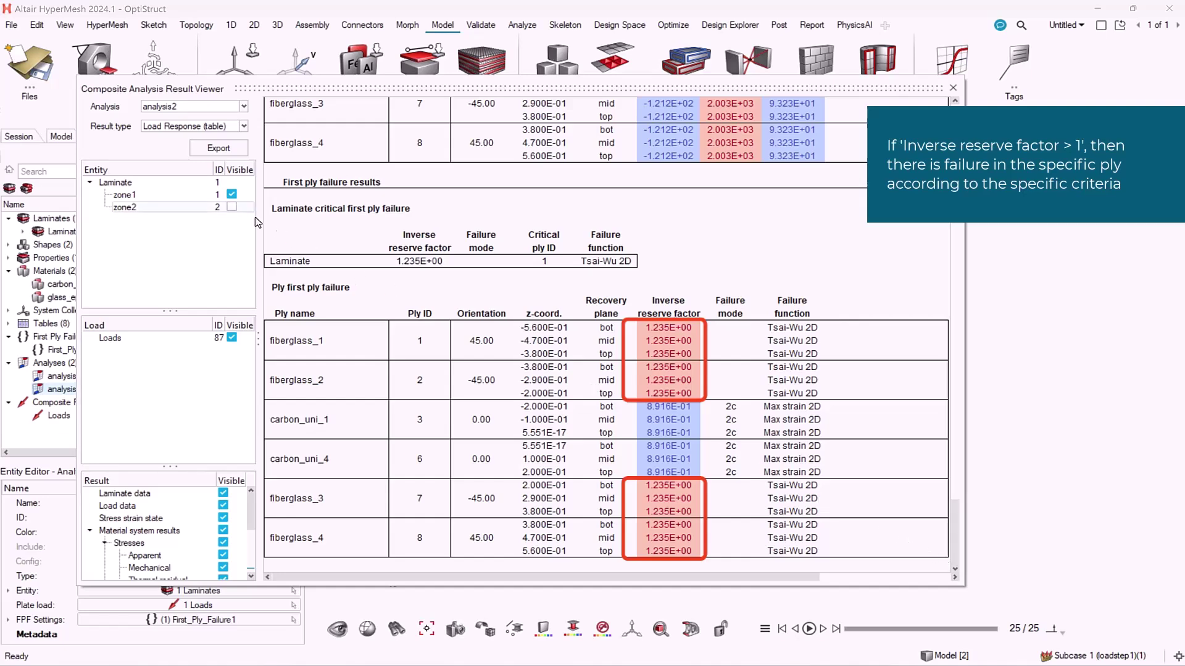
Show the zone2 results instead of zone1 and enlarge the result categories panel.
{"action": "left_click", "coordinate": [231, 207]}
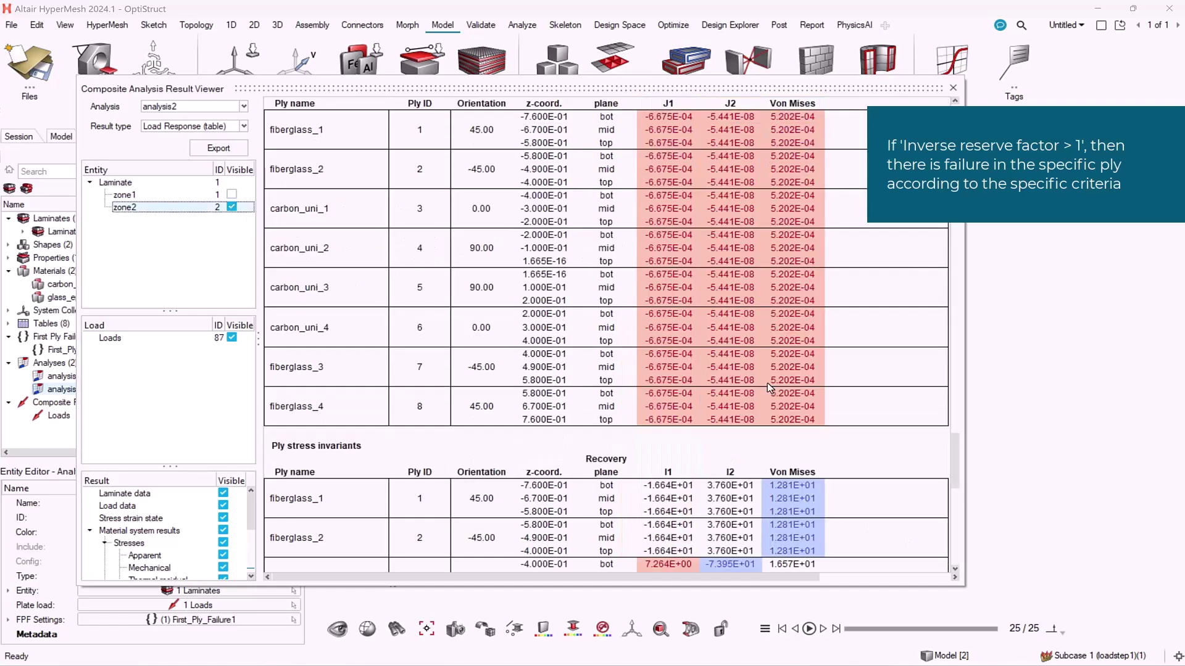
{"action": "left_click_drag", "start_coordinate": [954, 445], "coordinate": [949, 540]}
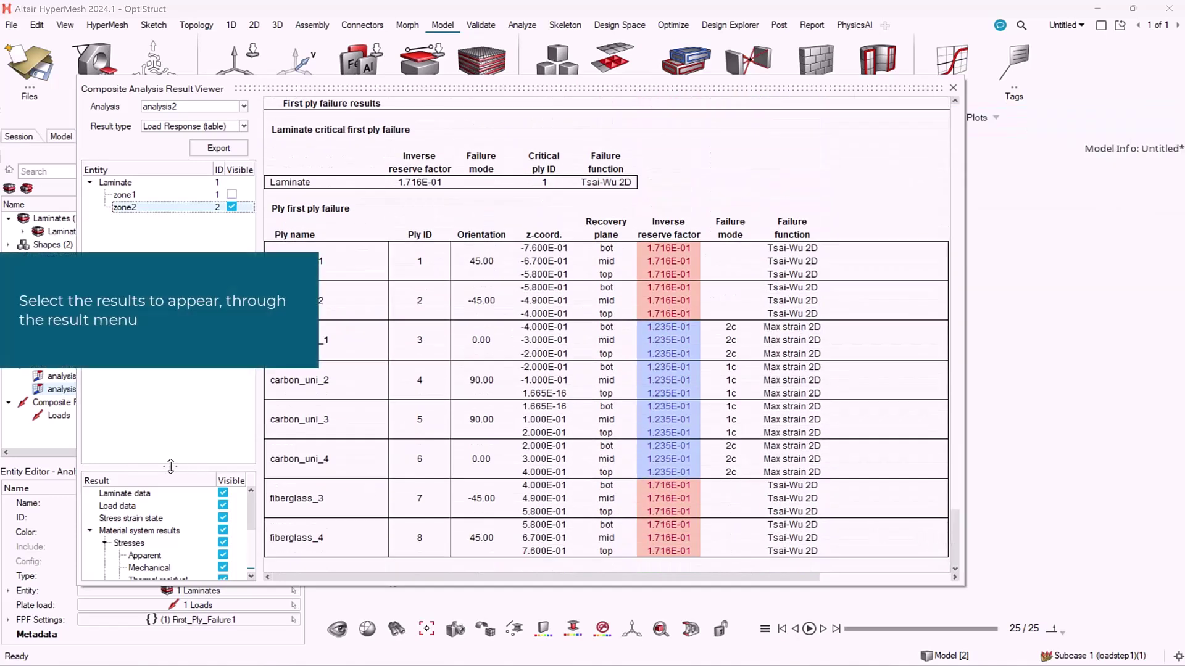
{"action": "left_click_drag", "start_coordinate": [182, 389], "coordinate": [181, 385]}
{"action": "mouse_move", "coordinate": [249, 450]}
{"action": "left_mouse_down"}
{"action": "mouse_move", "coordinate": [247, 501]}
{"action": "mouse_move", "coordinate": [250, 448]}
{"action": "left_mouse_up"}
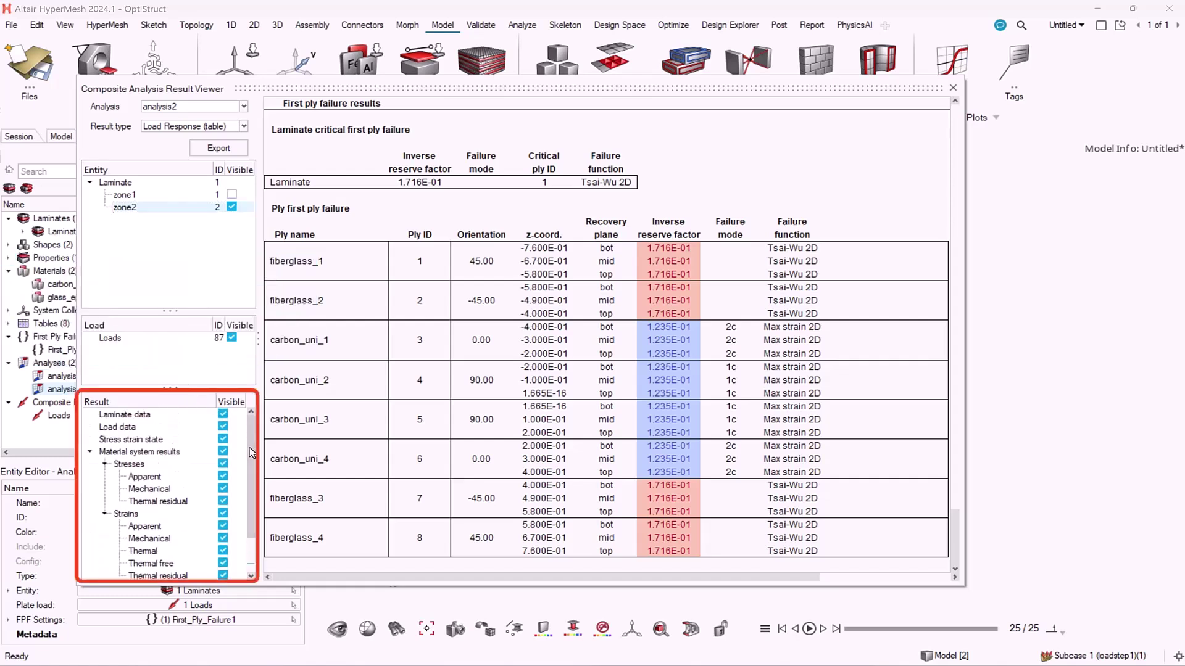
{"action": "left_click", "coordinate": [245, 126]}
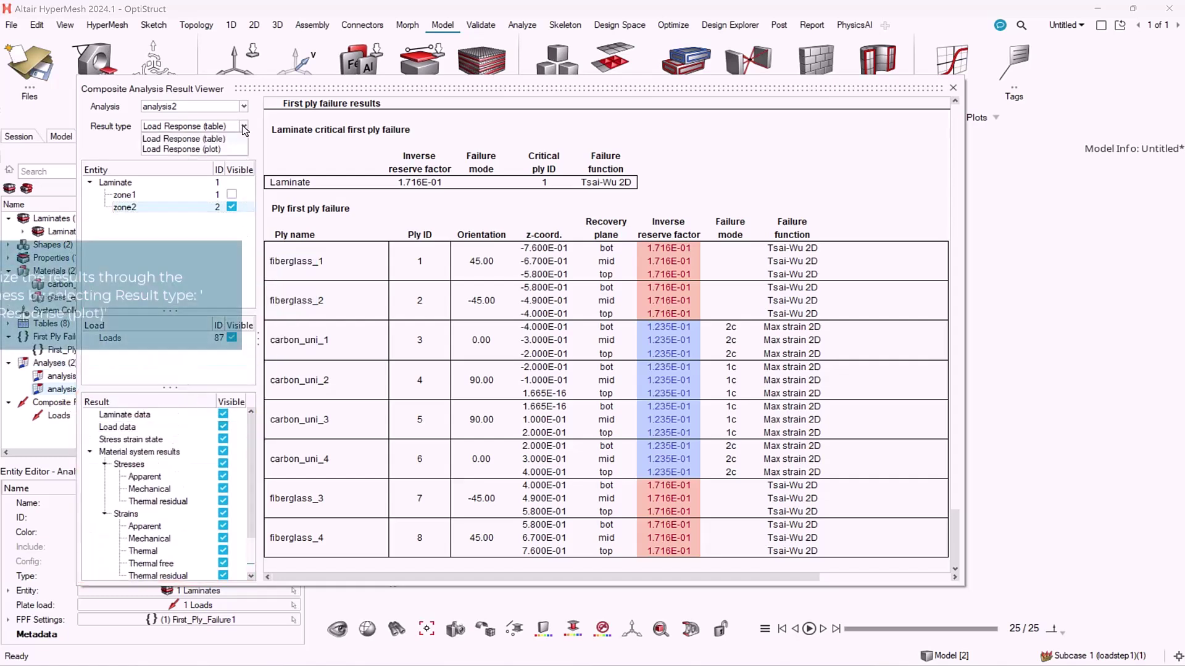
Switch to Load Response (plot) and plot mechanical Epsilon 1 through the thickness.
{"action": "left_click", "coordinate": [221, 149]}
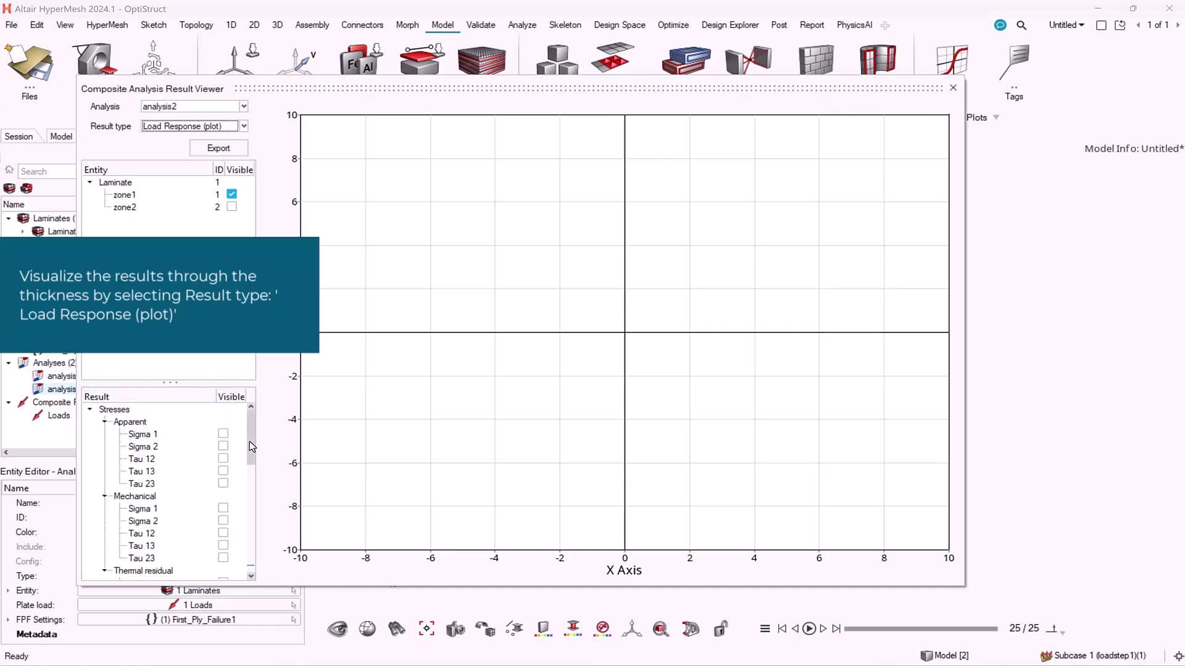
{"action": "left_click_drag", "start_coordinate": [249, 442], "coordinate": [248, 477]}
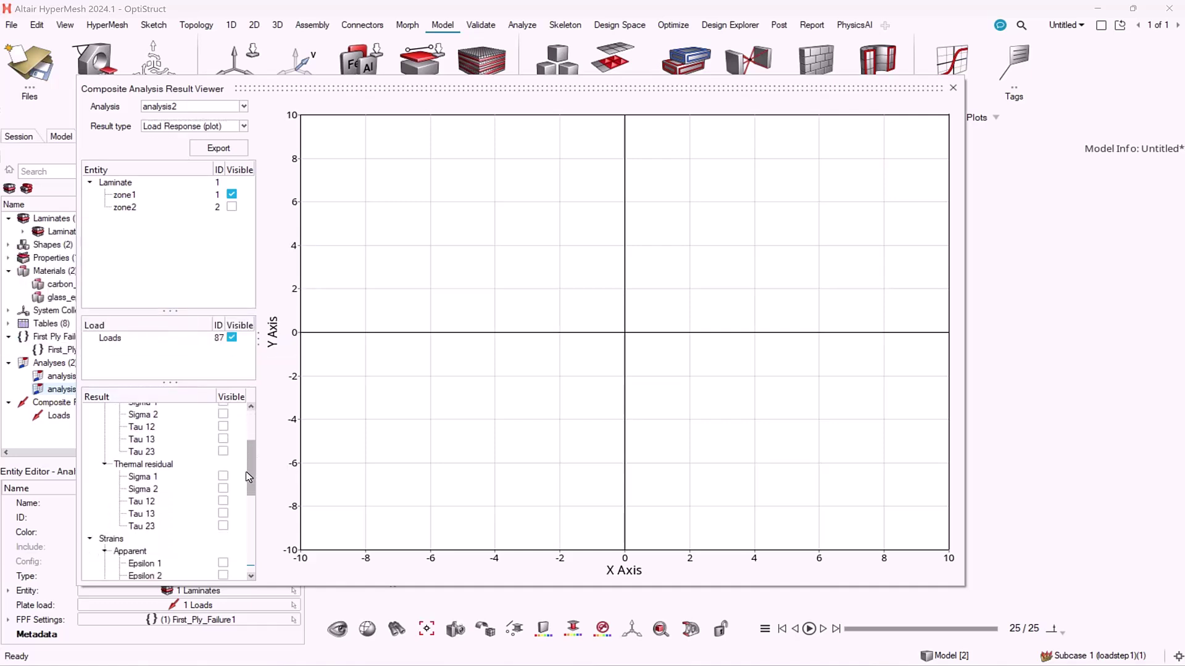
{"action": "scroll", "coordinate": [243, 487], "scroll_direction": "down", "scroll_amount": 3}
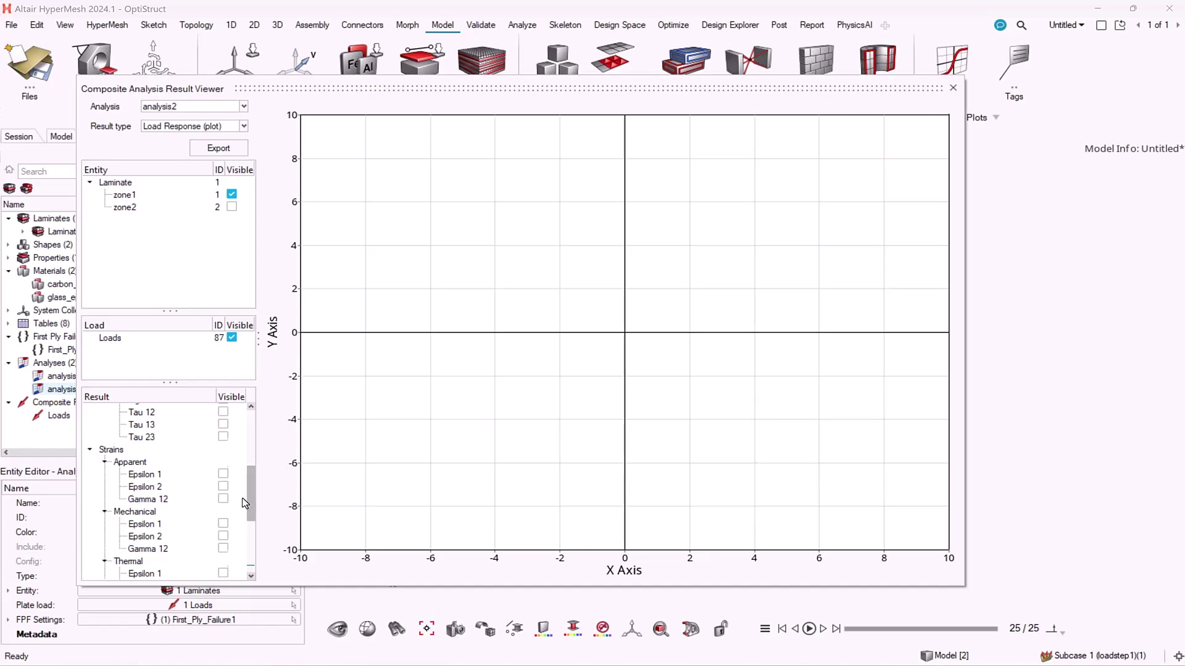
{"action": "left_click", "coordinate": [223, 472]}
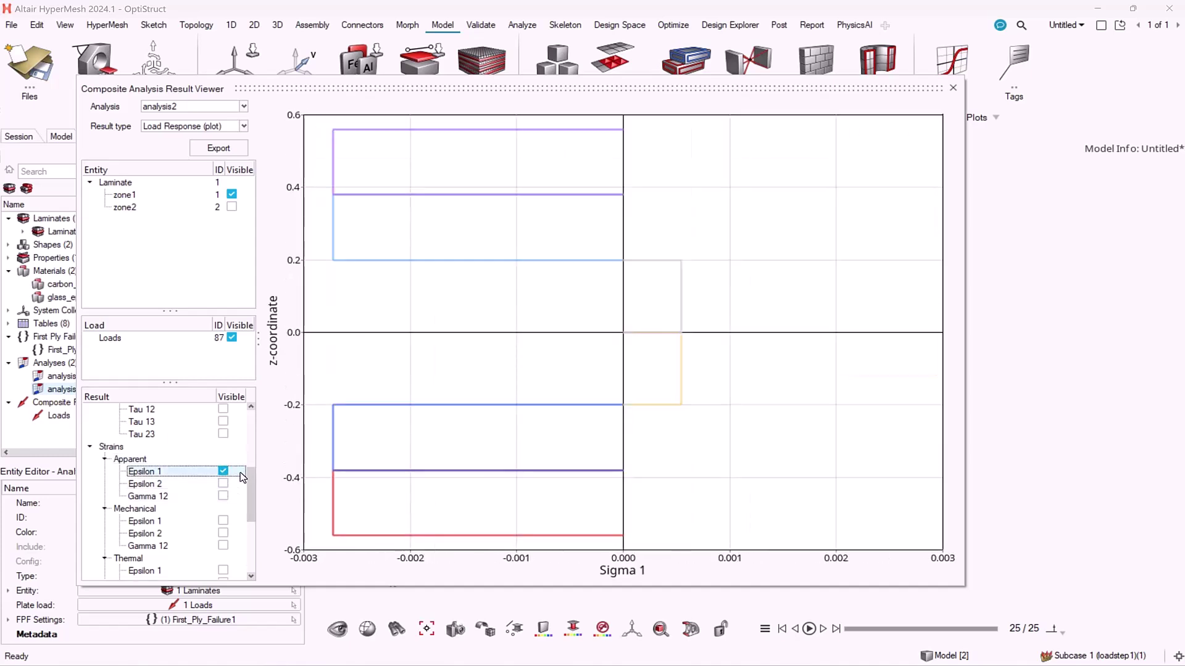
{"action": "left_click", "coordinate": [222, 520]}
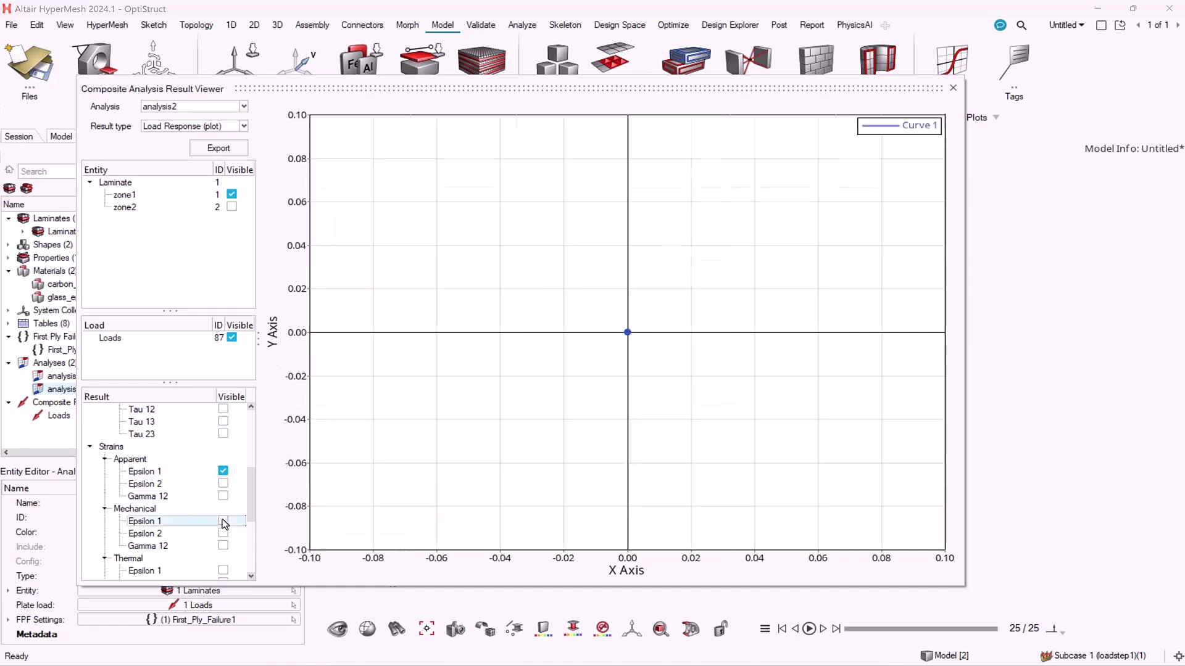
{"action": "left_click", "coordinate": [223, 472]}
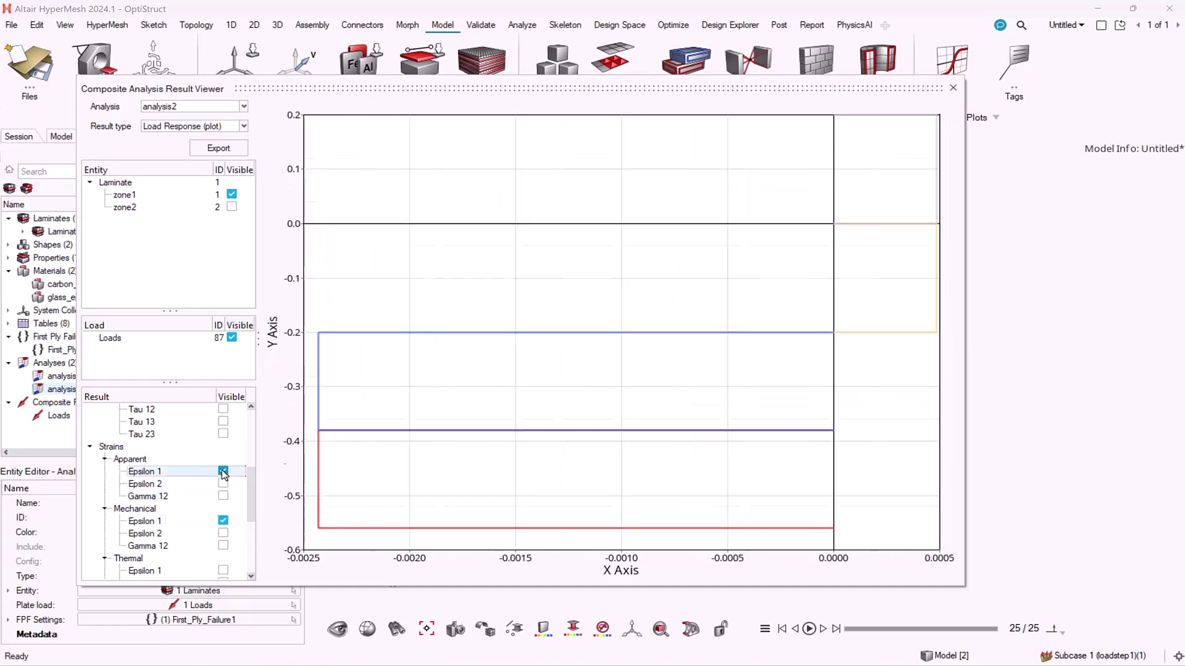
Replace mechanical Epsilon 1 with Inverse Reserve Factor in the through-thickness plot.
{"action": "left_click_drag", "start_coordinate": [250, 490], "coordinate": [246, 551]}
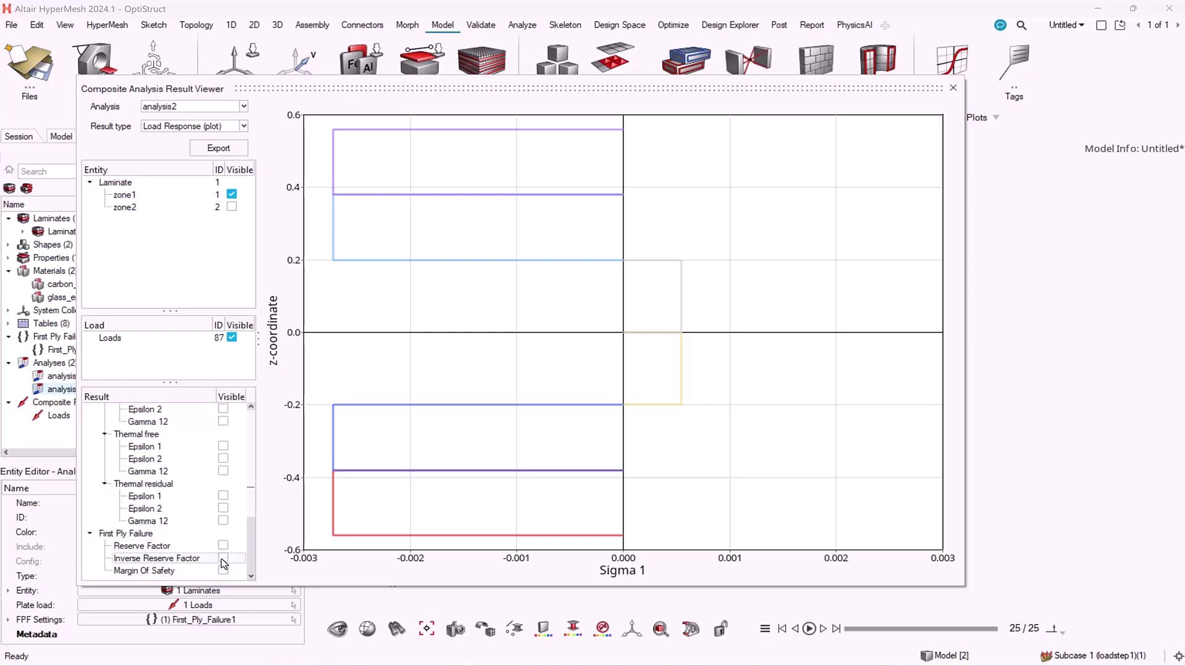
{"action": "left_click", "coordinate": [223, 559]}
{"action": "left_click_drag", "start_coordinate": [251, 546], "coordinate": [268, 496]}
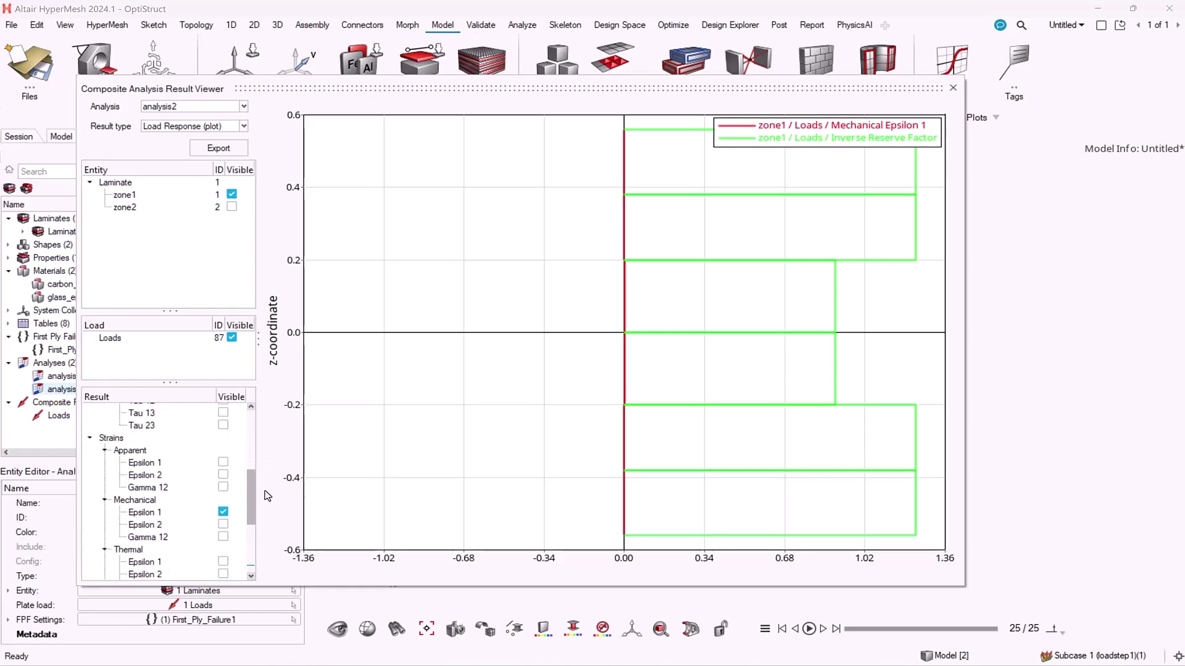
{"action": "left_click", "coordinate": [223, 512]}
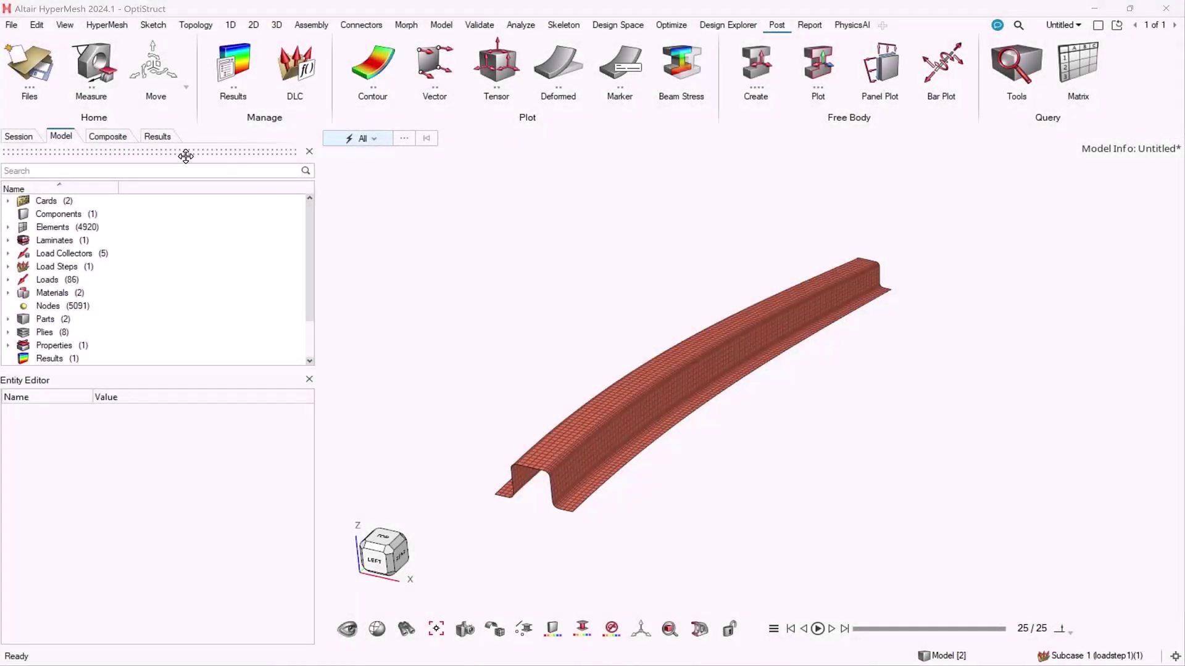
Create a contour of Composite Strains: Normal X Strain on the beam.
{"action": "left_click", "coordinate": [126, 143]}
{"action": "left_click", "coordinate": [156, 136]}
{"action": "left_click", "coordinate": [357, 56]}
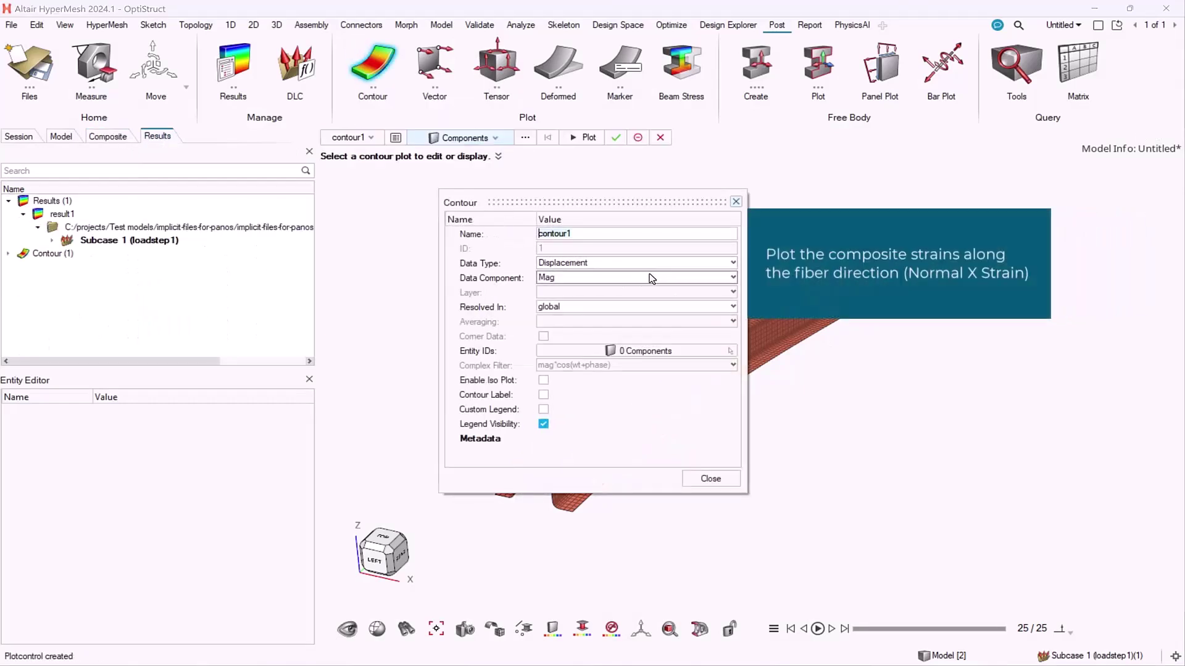
{"action": "left_click", "coordinate": [653, 263]}
{"action": "scroll", "coordinate": [658, 316], "scroll_direction": "down", "scroll_amount": 2}
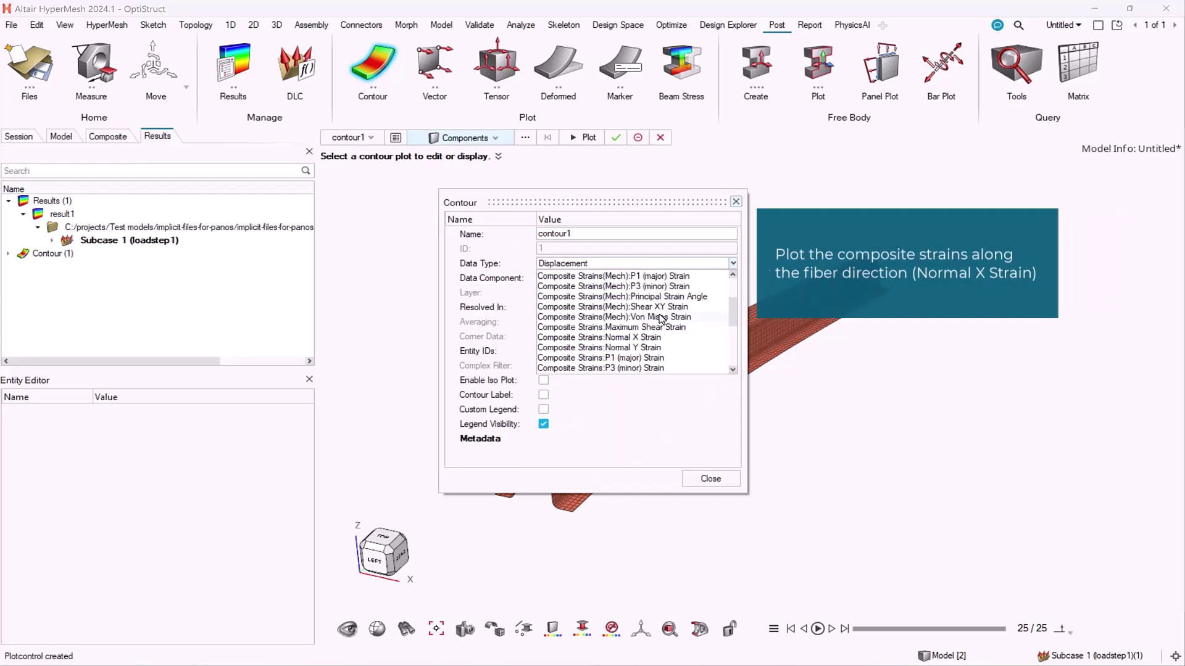
{"action": "scroll", "coordinate": [656, 319], "scroll_direction": "down", "scroll_amount": 2}
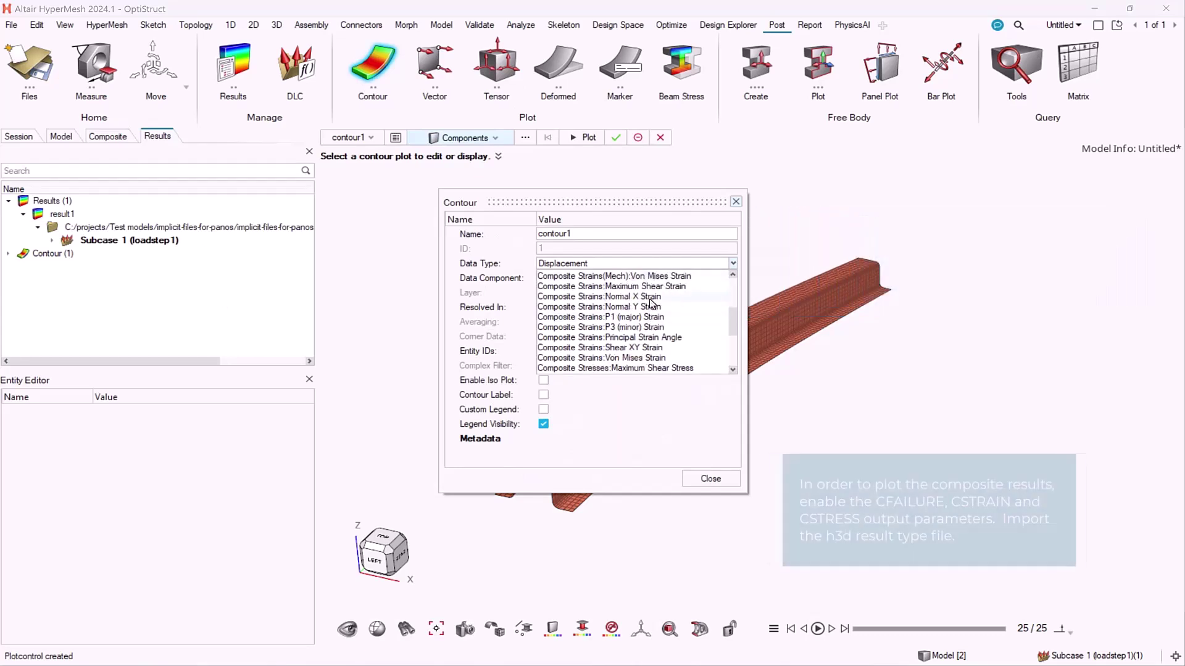
{"action": "left_click", "coordinate": [651, 297]}
{"action": "left_click", "coordinate": [588, 138]}
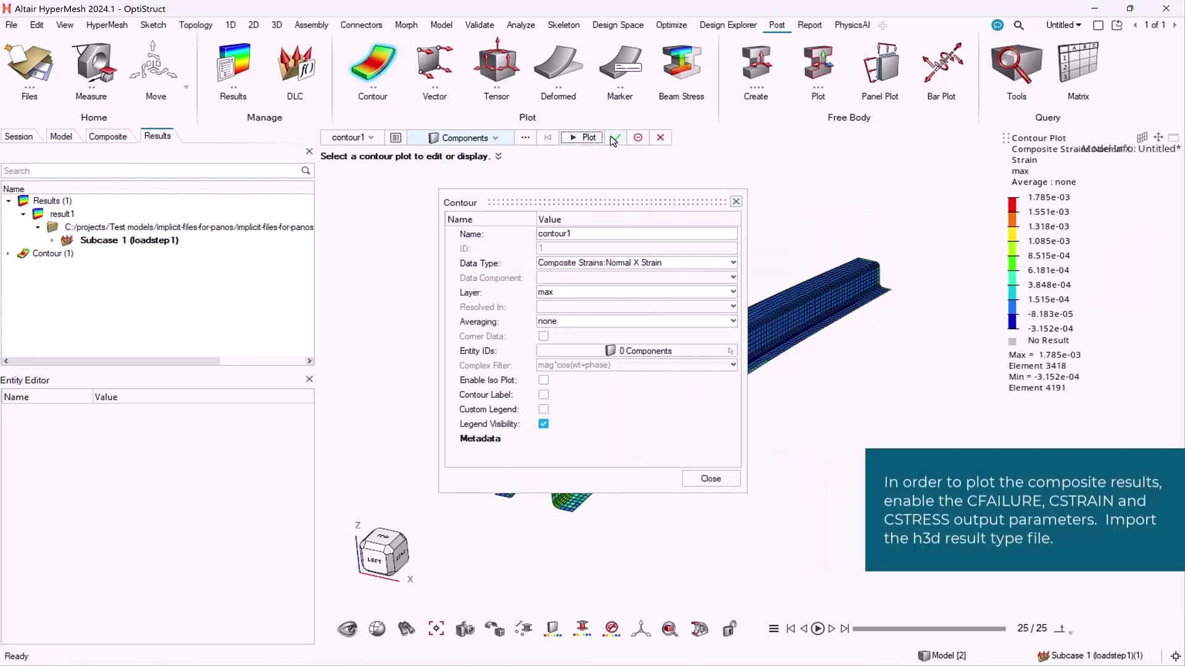
{"action": "left_click", "coordinate": [615, 138]}
Show contour1 for the fiberglass_1 (BOT) and then fiberglass_4 (BOT) plies.
{"action": "left_click", "coordinate": [8, 253]}
{"action": "left_click", "coordinate": [69, 267]}
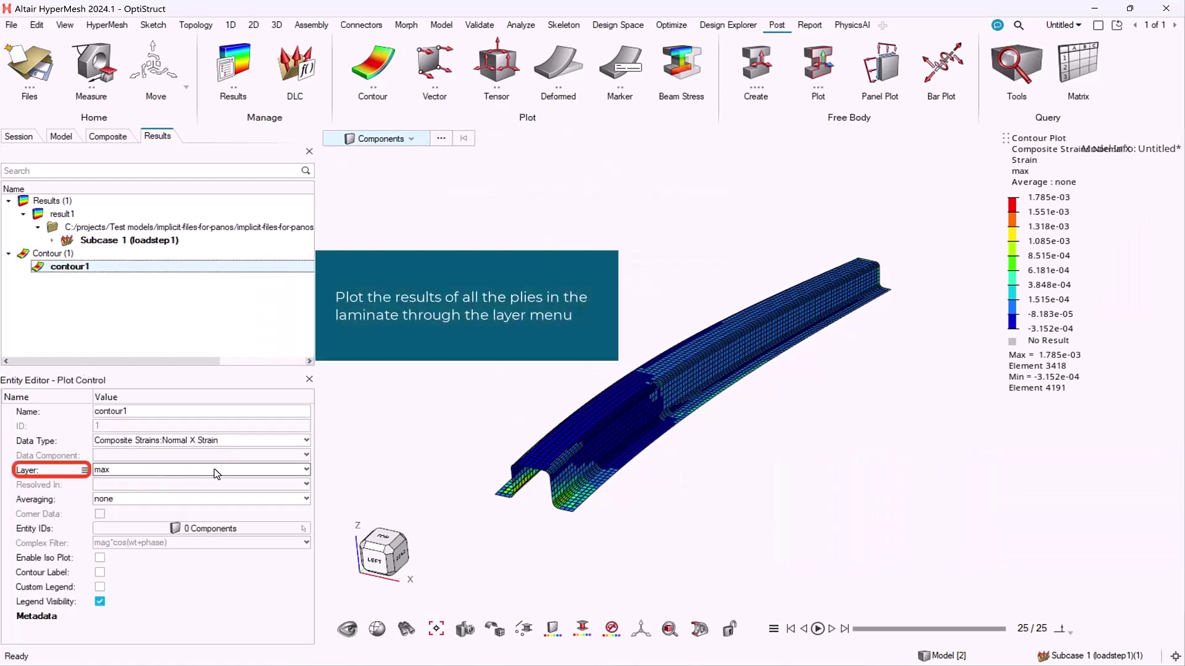
{"action": "left_click", "coordinate": [217, 471]}
{"action": "scroll", "coordinate": [167, 514], "scroll_direction": "up", "scroll_amount": 5}
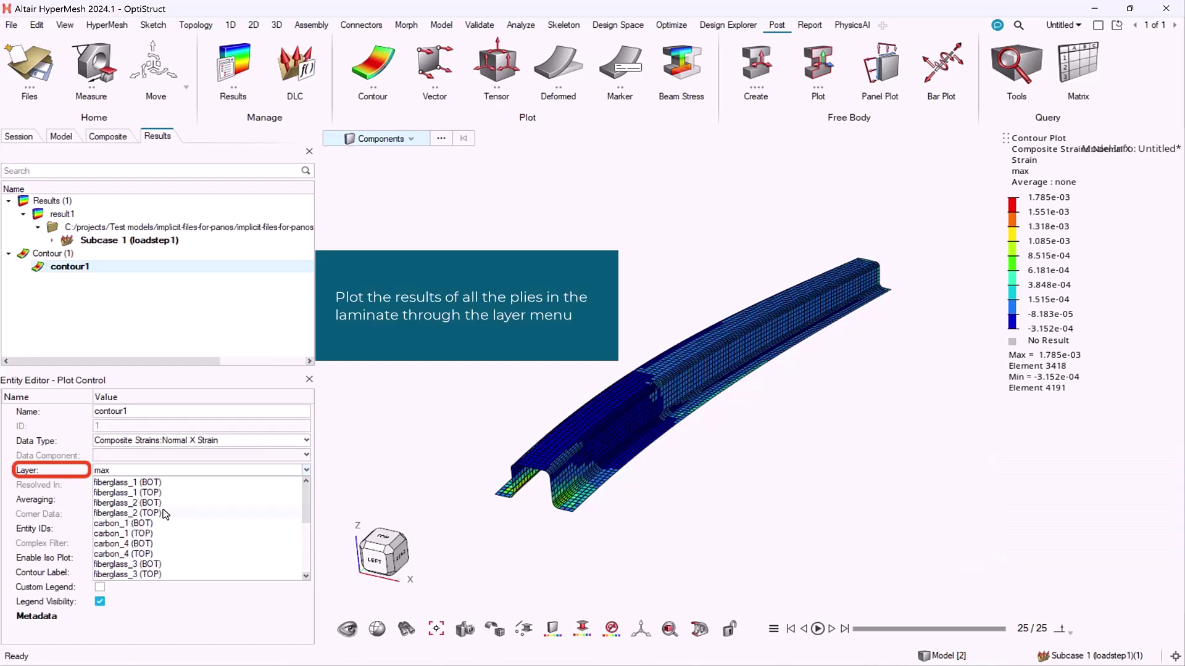
{"action": "left_click", "coordinate": [164, 484]}
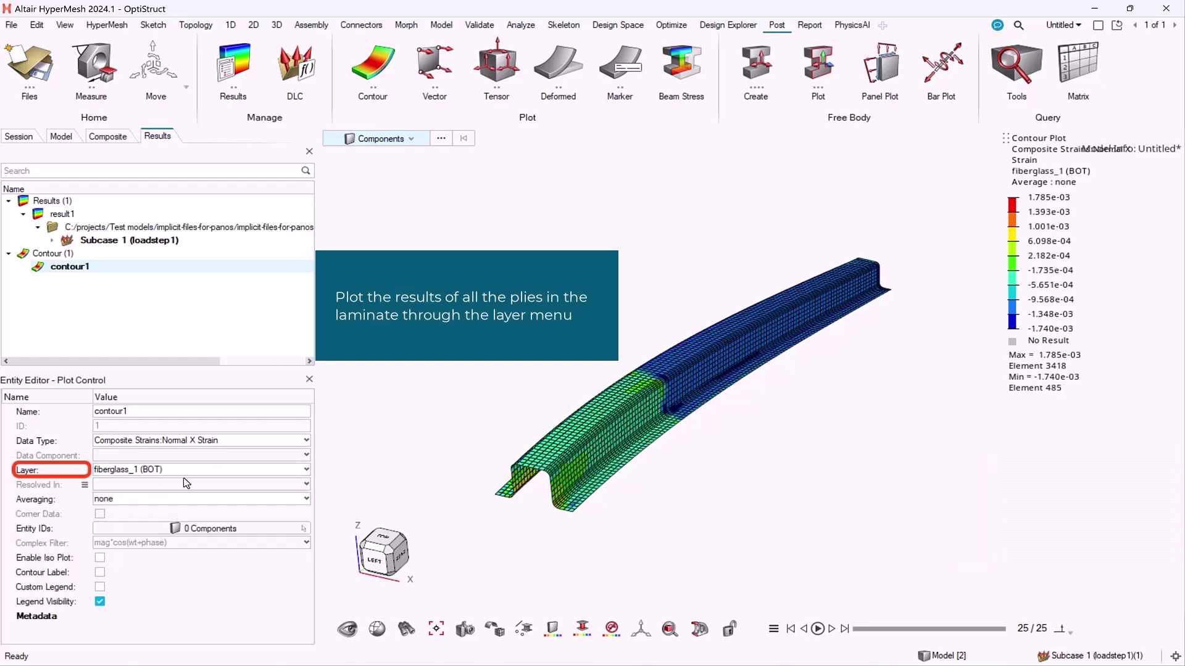
{"action": "left_click", "coordinate": [185, 470]}
{"action": "scroll", "coordinate": [176, 490], "scroll_direction": "down", "scroll_amount": 2}
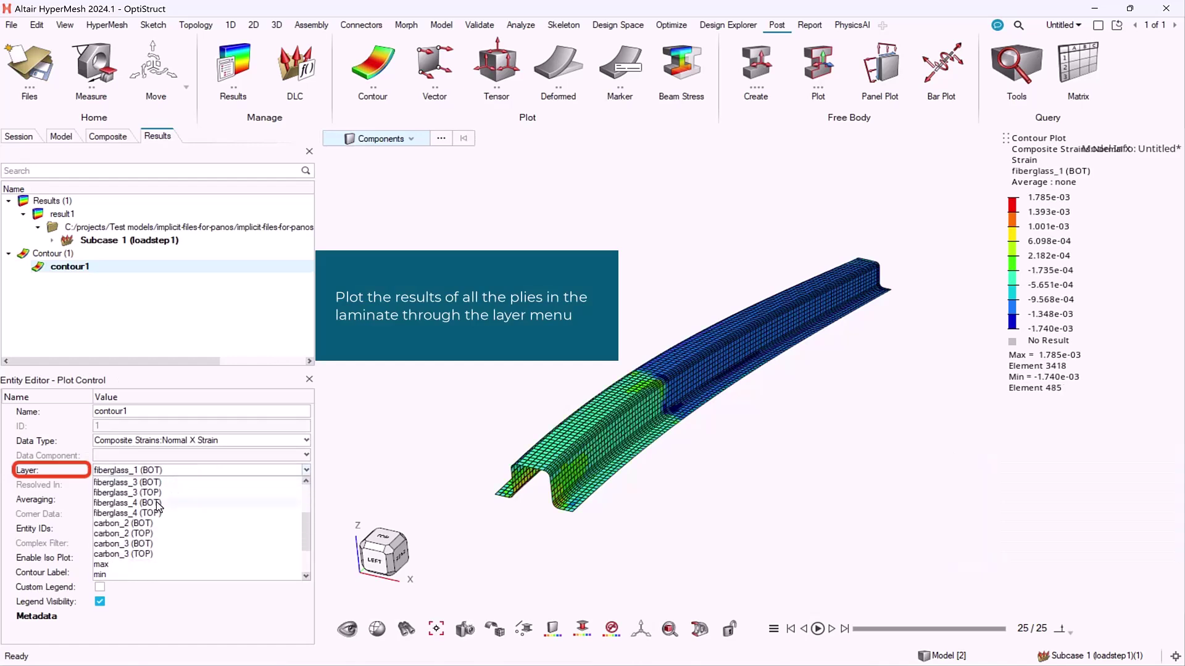
{"action": "left_click", "coordinate": [158, 504]}
Show contour1 for carbon_3 (BOT), then set its layer to maxlayer.
{"action": "left_click", "coordinate": [183, 471]}
{"action": "scroll", "coordinate": [163, 505], "scroll_direction": "down", "scroll_amount": 2}
{"action": "left_click", "coordinate": [148, 503]}
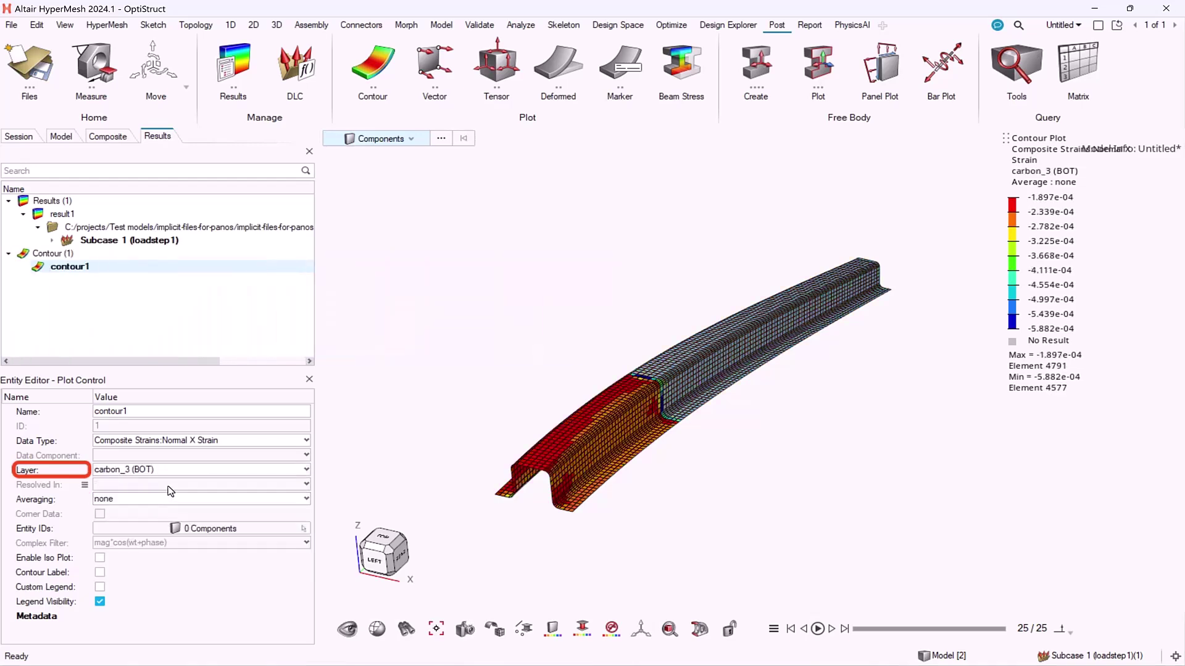
{"action": "left_click", "coordinate": [183, 471]}
{"action": "scroll", "coordinate": [157, 512], "scroll_direction": "down", "scroll_amount": 2}
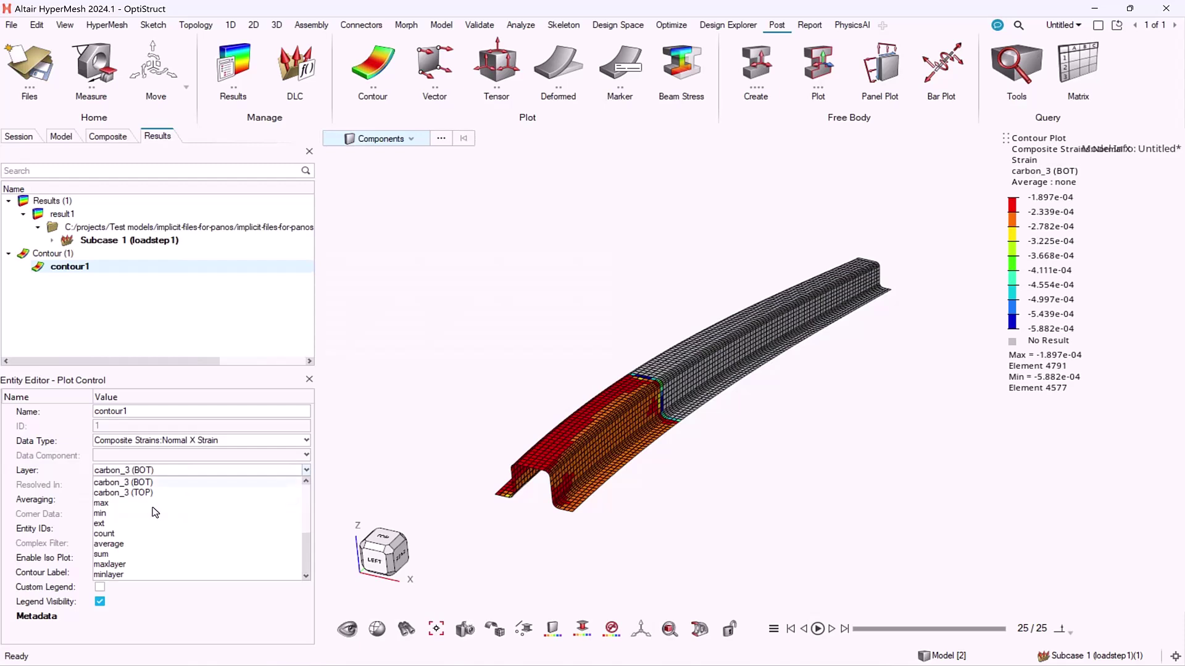
{"action": "left_click", "coordinate": [132, 565]}
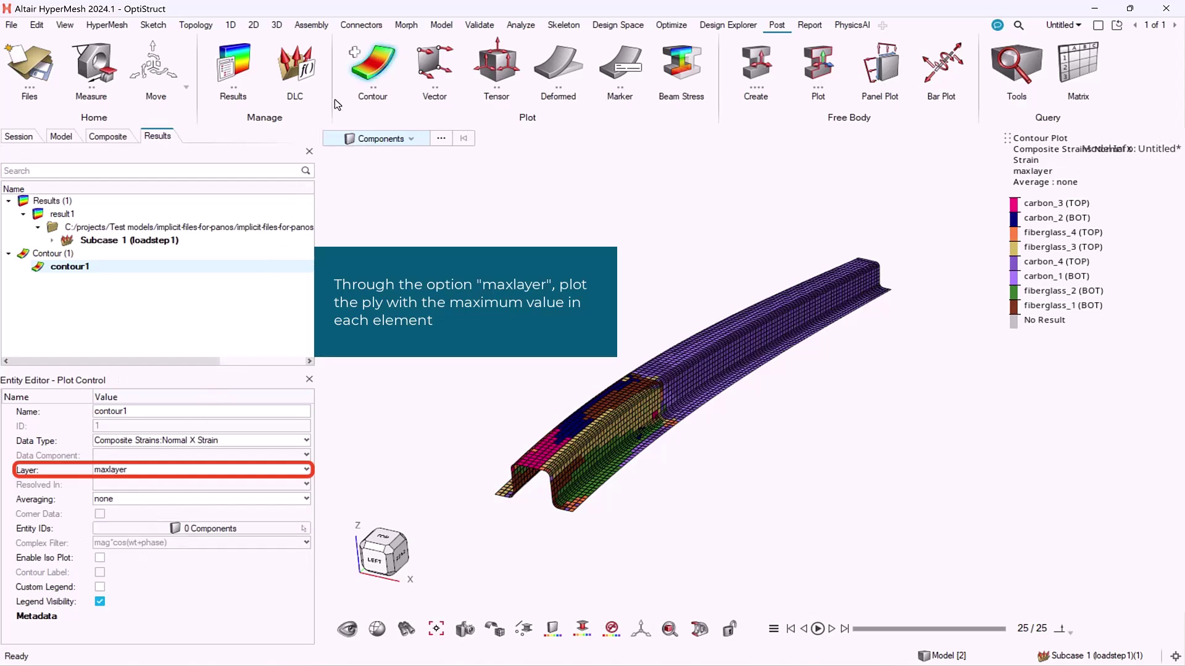
Create a contour of Element Strains (2D & 3D) (Mech), component XX.
{"action": "left_click", "coordinate": [358, 57]}
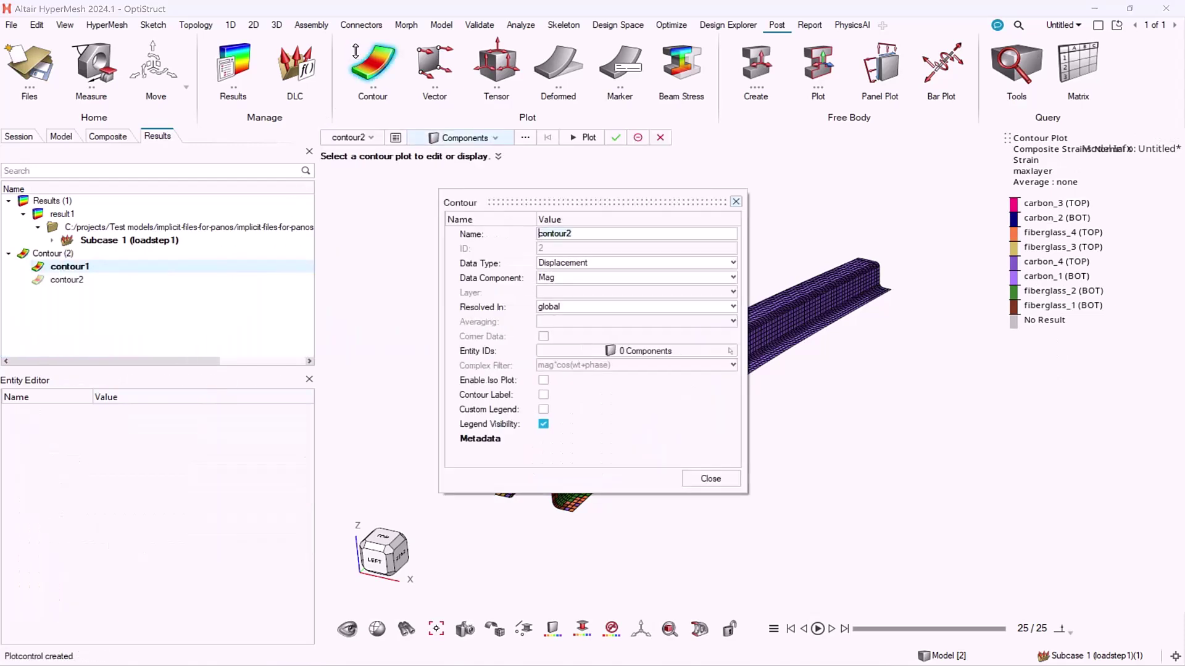
{"action": "left_click", "coordinate": [710, 268]}
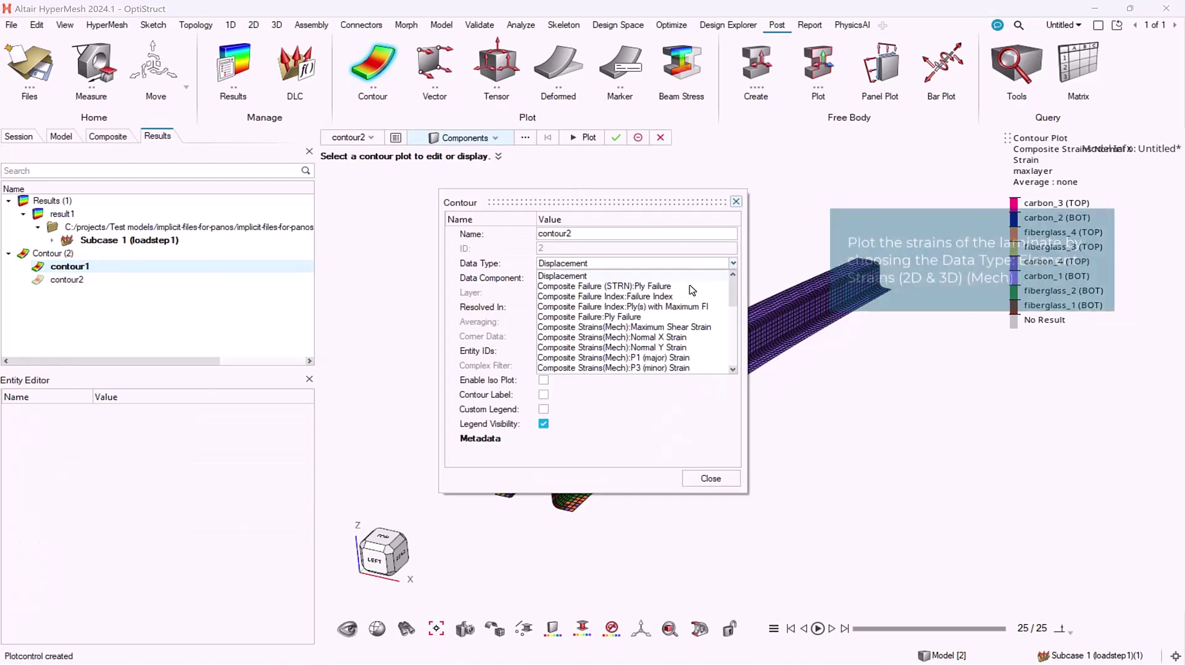
{"action": "scroll", "coordinate": [694, 287], "scroll_direction": "down", "scroll_amount": 5}
{"action": "scroll", "coordinate": [691, 291], "scroll_direction": "down", "scroll_amount": 4}
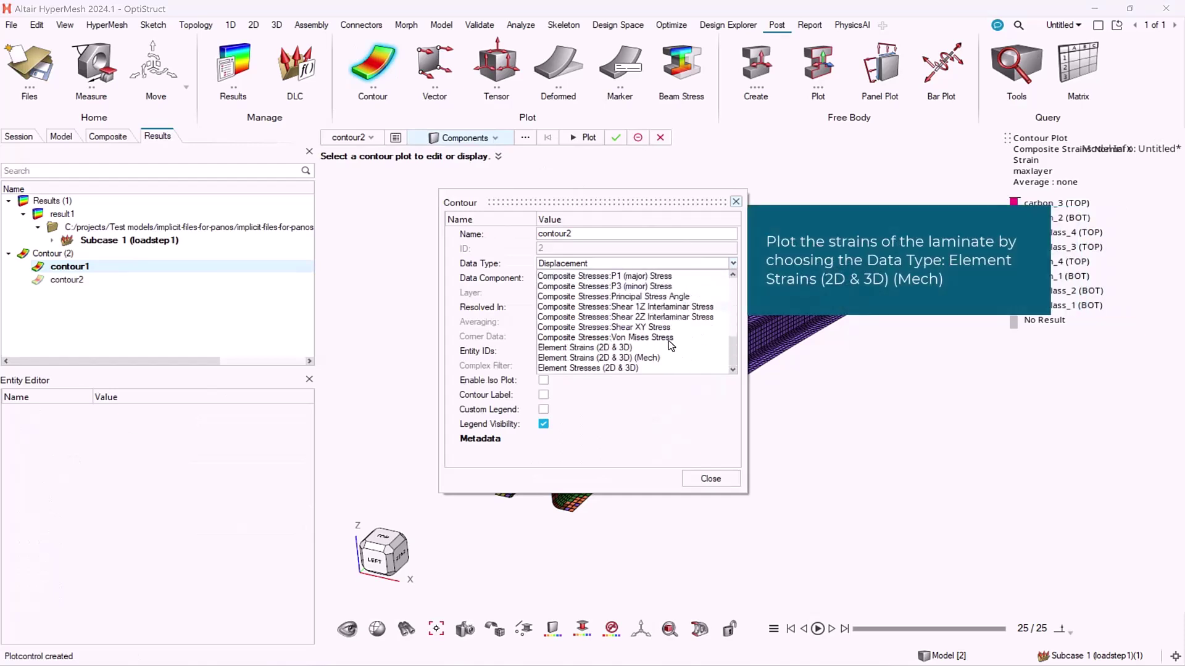
{"action": "left_click", "coordinate": [661, 360]}
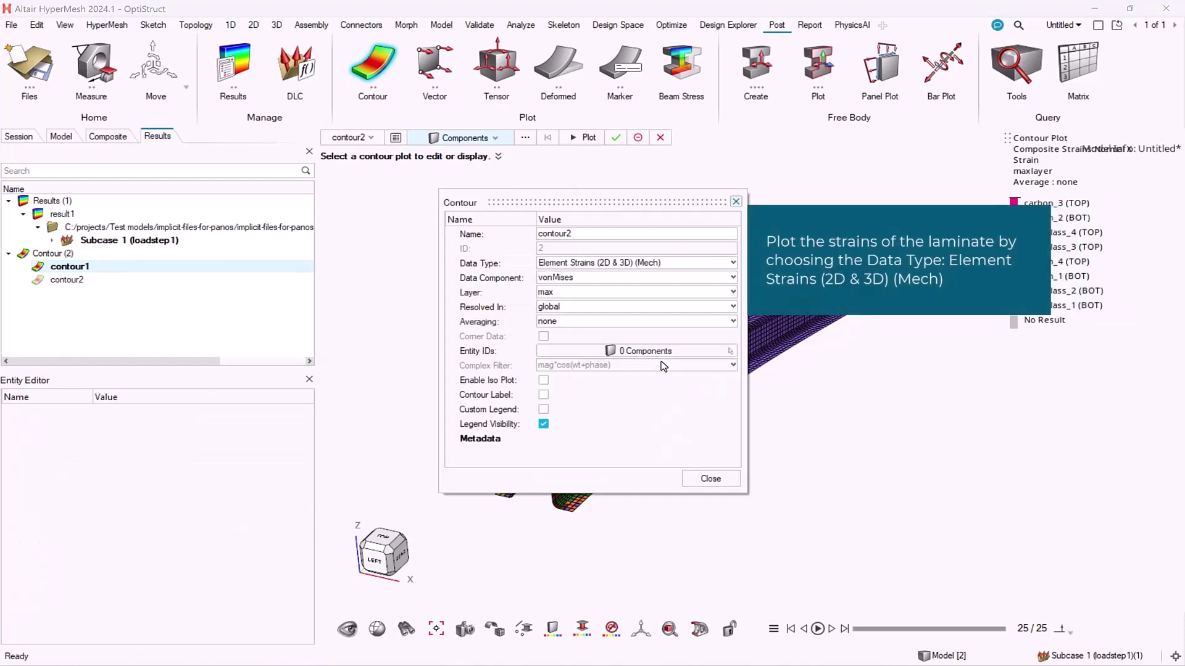
{"action": "left_click", "coordinate": [598, 278]}
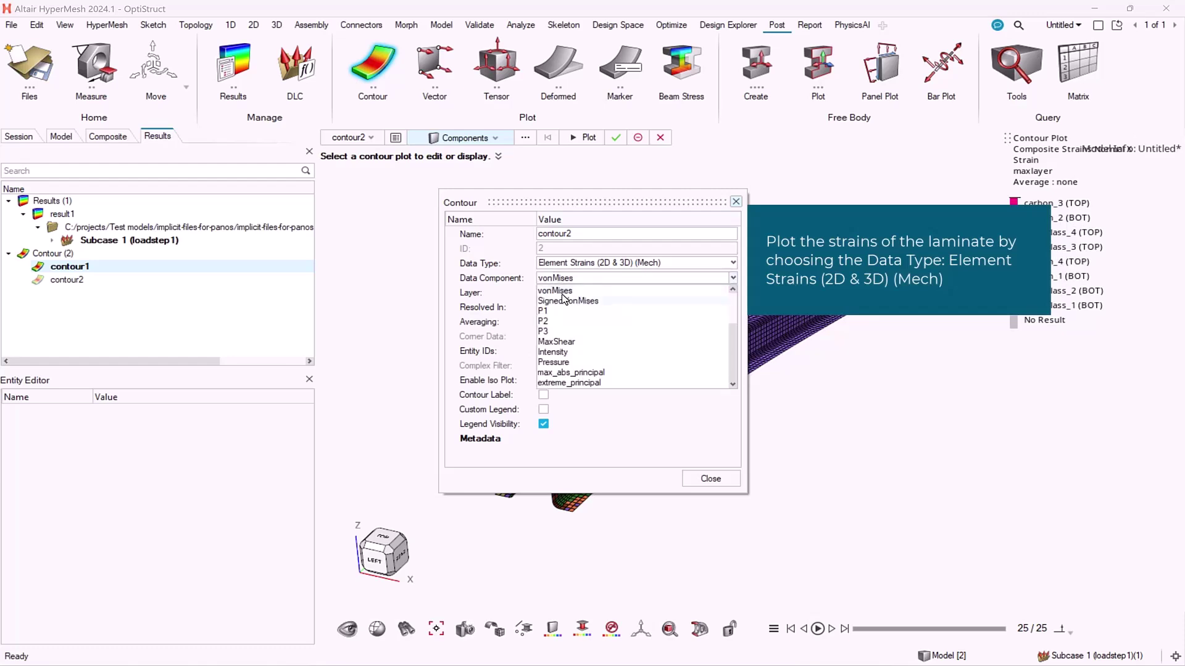
{"action": "left_click", "coordinate": [564, 291]}
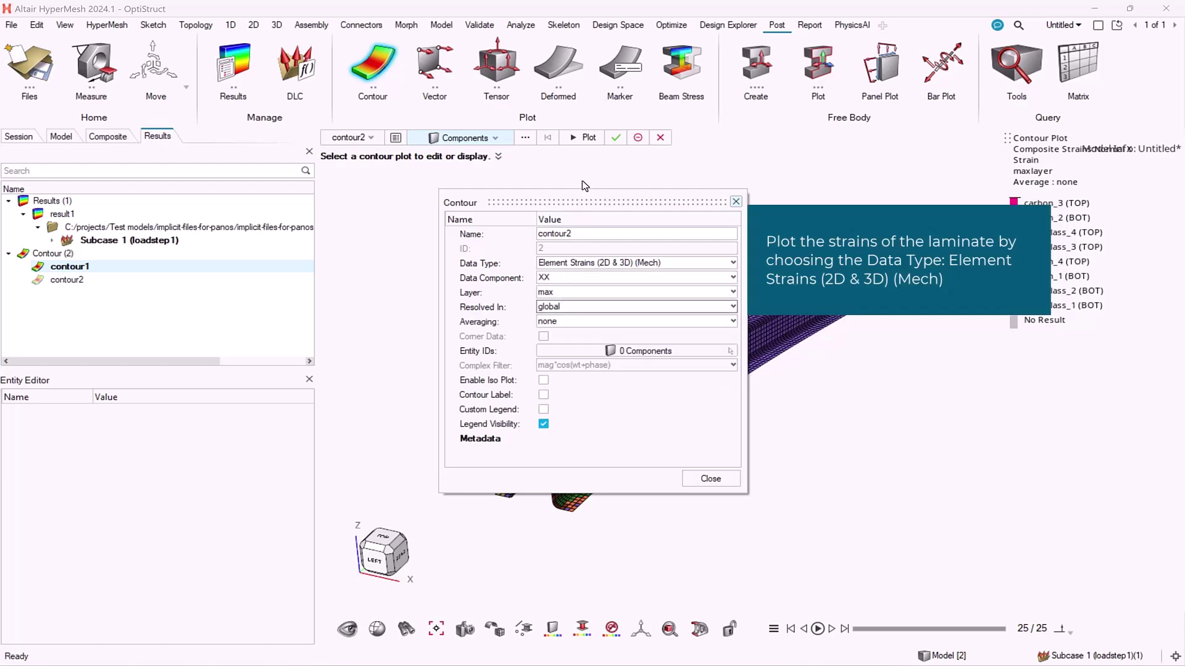
{"action": "left_click", "coordinate": [586, 138]}
{"action": "left_click", "coordinate": [615, 137]}
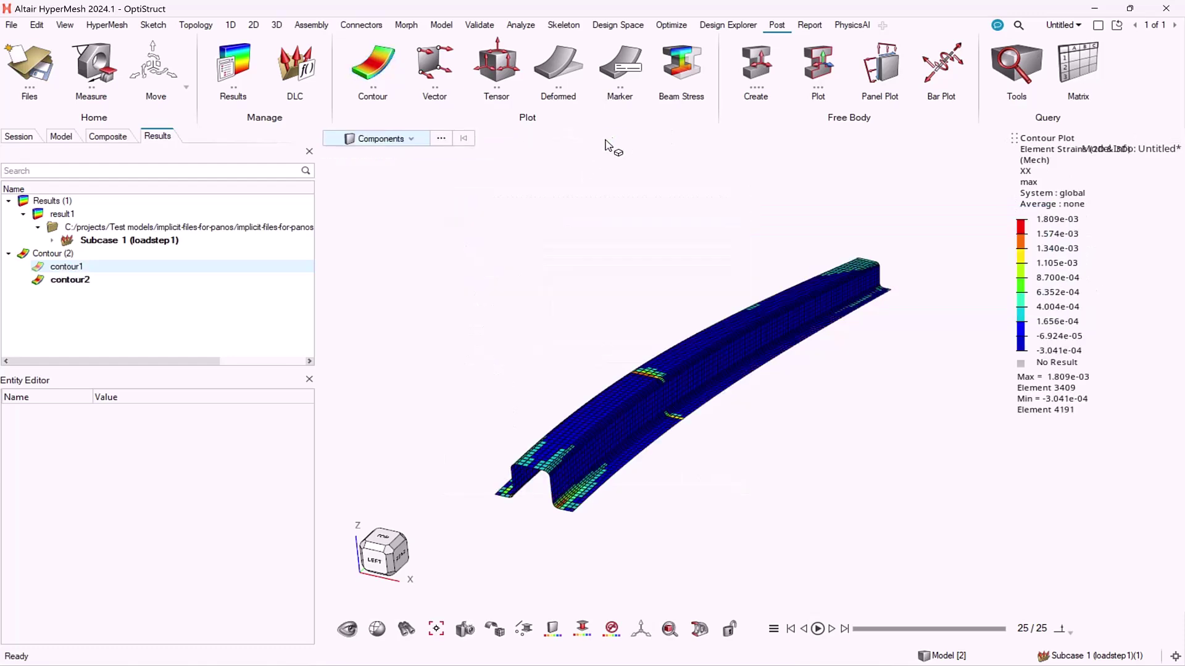
Set contour2's Resolved In system to material.
{"action": "left_click", "coordinate": [65, 281]}
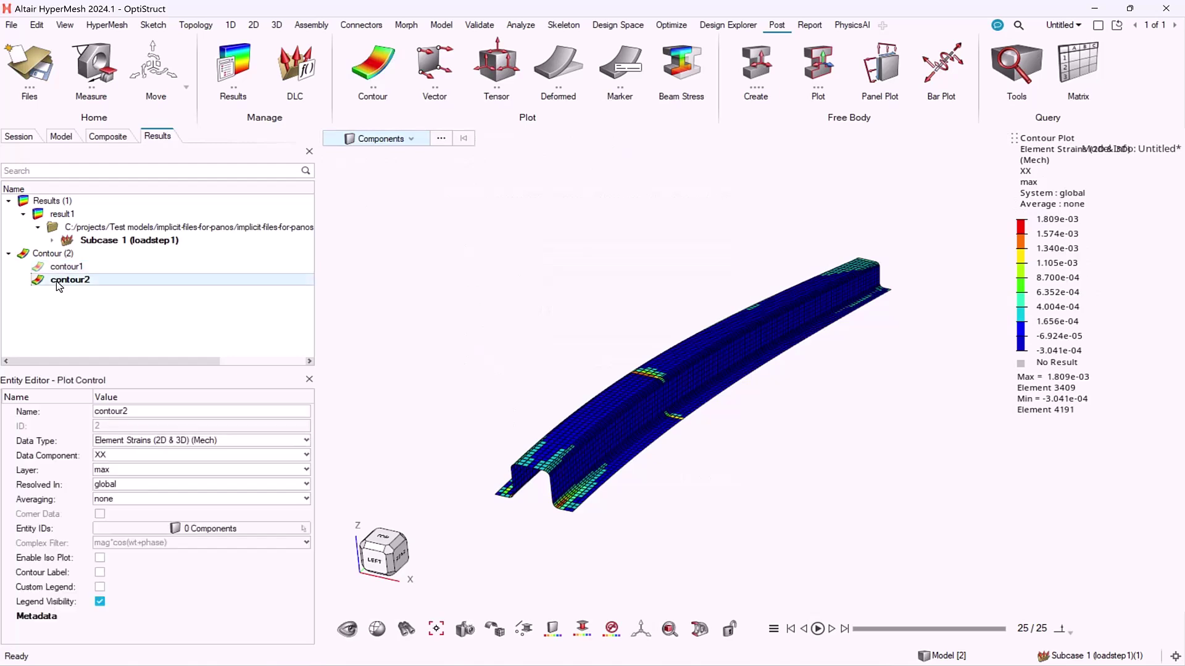
{"action": "left_click", "coordinate": [129, 485]}
{"action": "left_click", "coordinate": [123, 519]}
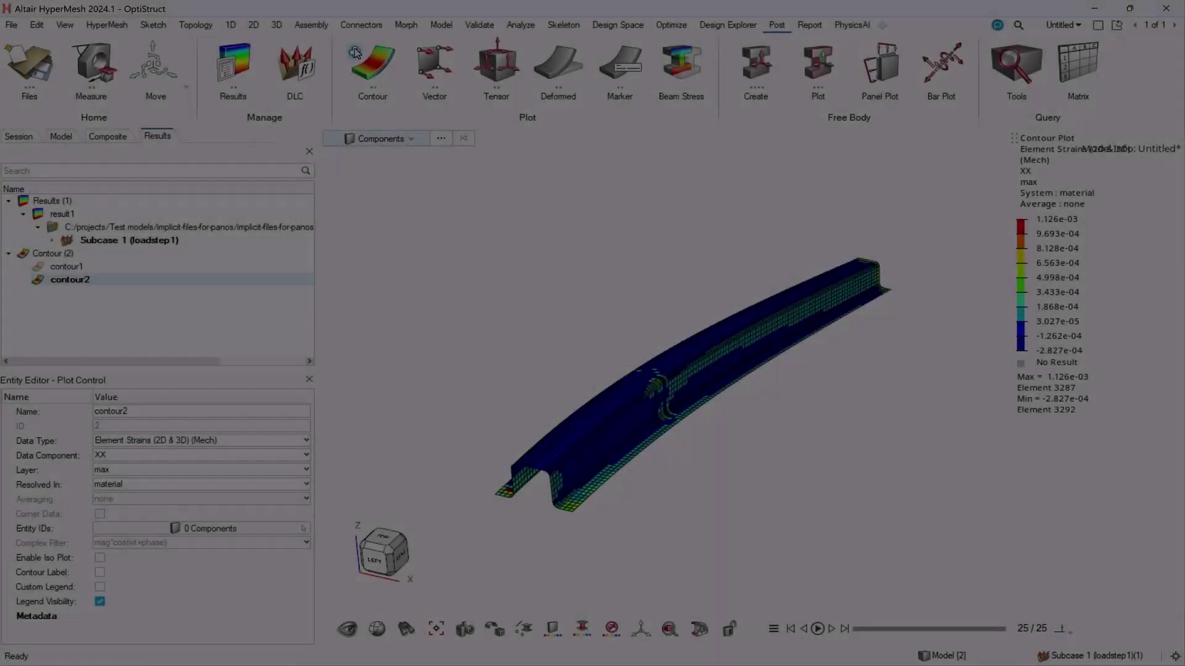
Create a contour of Composite Stresses: Normal X Stress on the beam.
{"action": "left_click", "coordinate": [355, 53]}
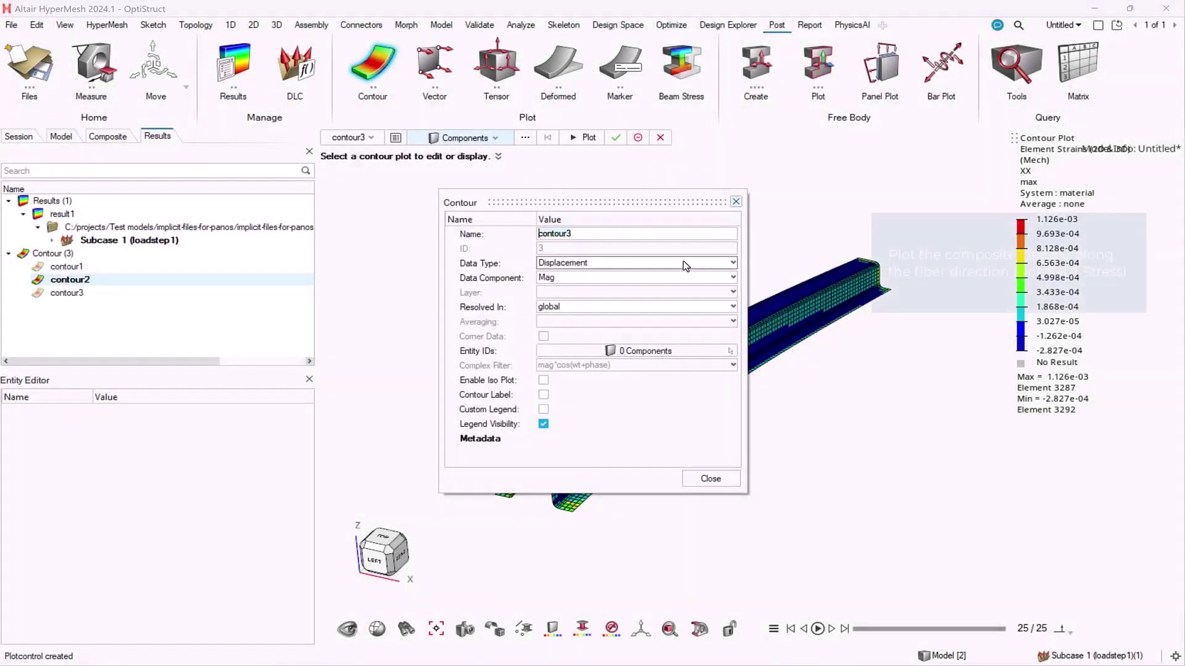
{"action": "left_click", "coordinate": [684, 265]}
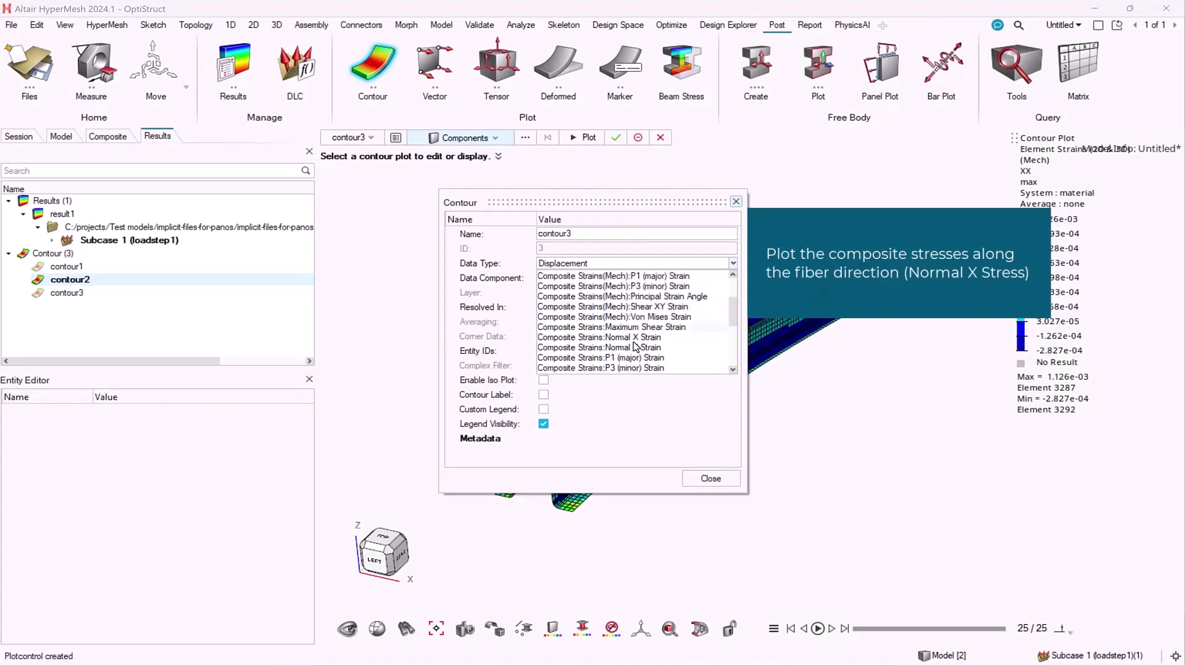
{"action": "scroll", "coordinate": [635, 348], "scroll_direction": "down", "scroll_amount": 3}
{"action": "left_click", "coordinate": [654, 338]}
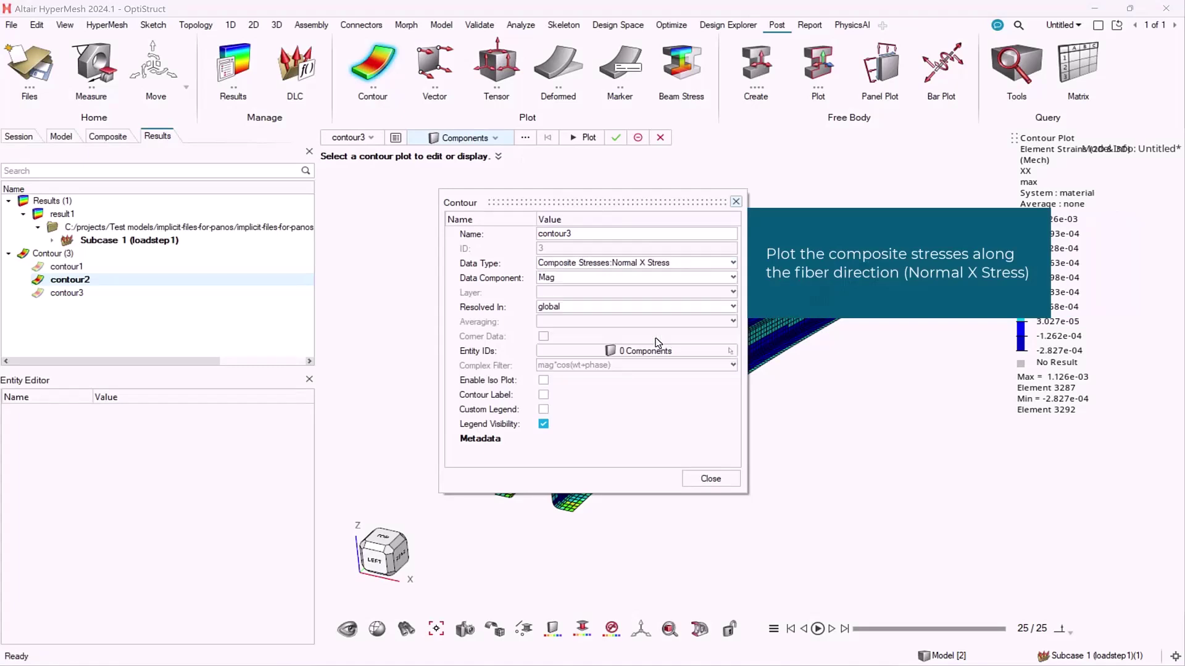
{"action": "left_click", "coordinate": [584, 137]}
{"action": "left_click", "coordinate": [615, 137]}
Try contour3 layers fiberglass_1 BOT, carbon_3 TOP and minlayer, then switch to Normal Y Stress.
{"action": "left_click", "coordinate": [49, 294]}
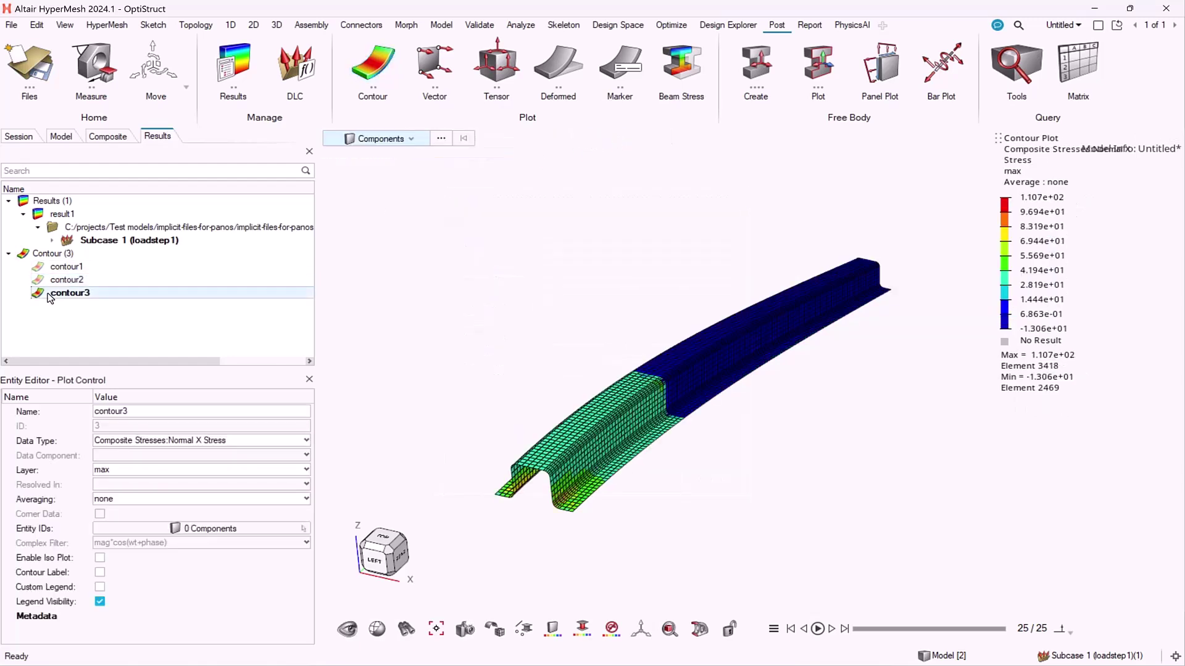
{"action": "left_click", "coordinate": [187, 471]}
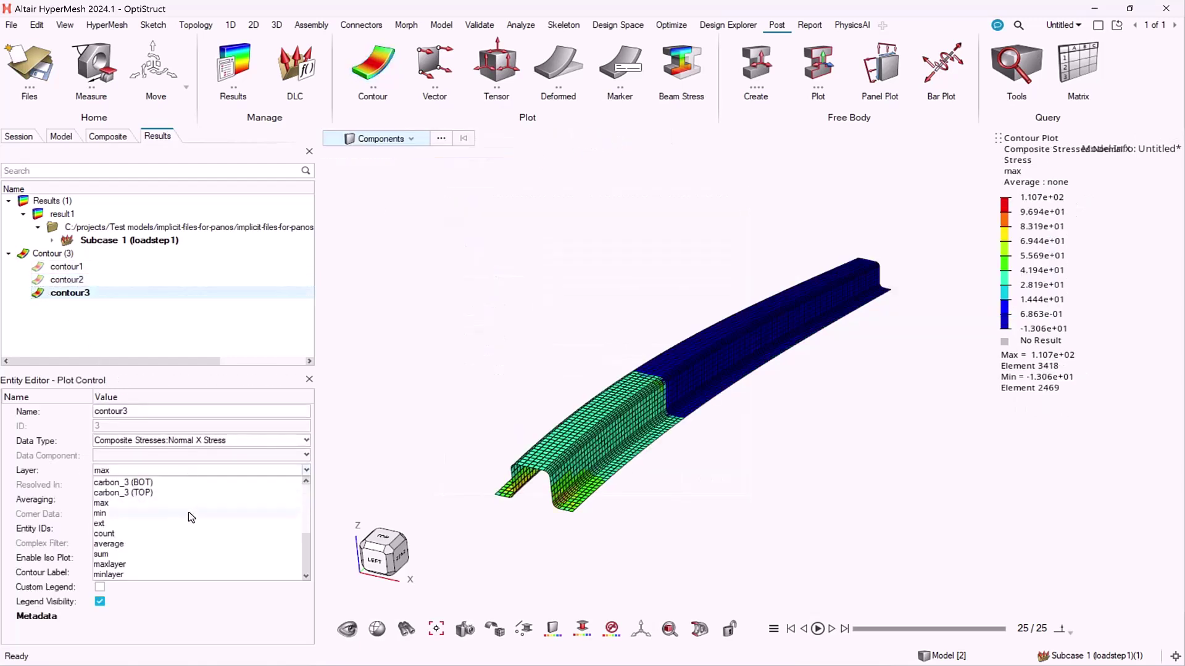
{"action": "left_click", "coordinate": [176, 483]}
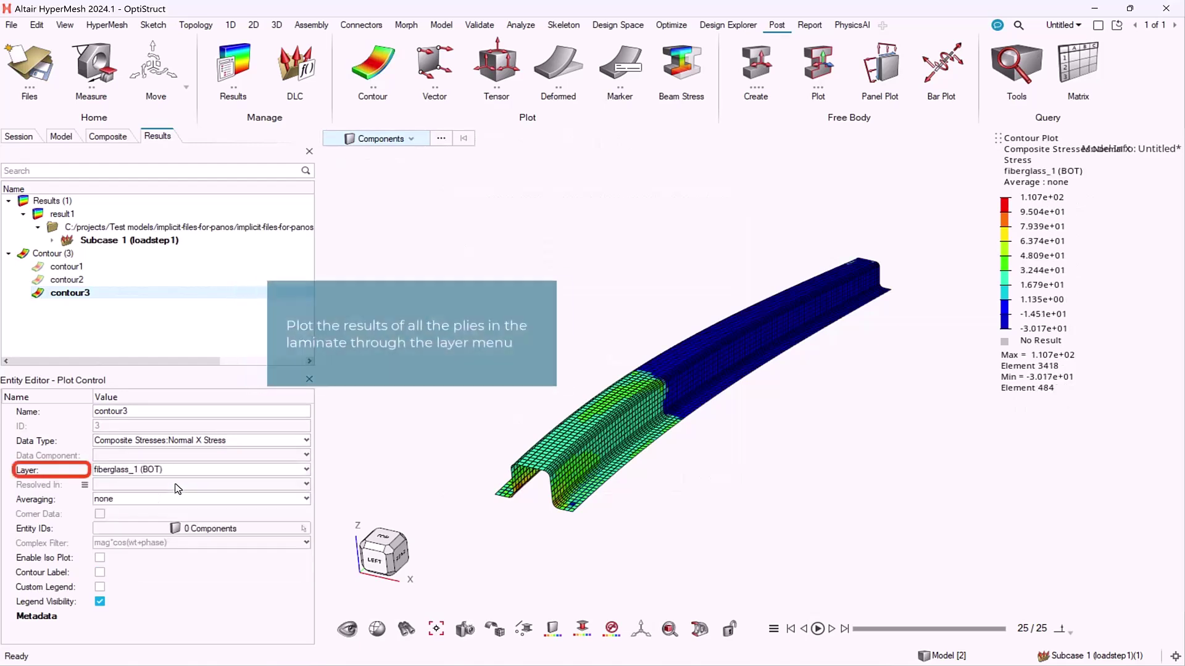
{"action": "left_click", "coordinate": [191, 472]}
{"action": "scroll", "coordinate": [193, 488], "scroll_direction": "down", "scroll_amount": 5}
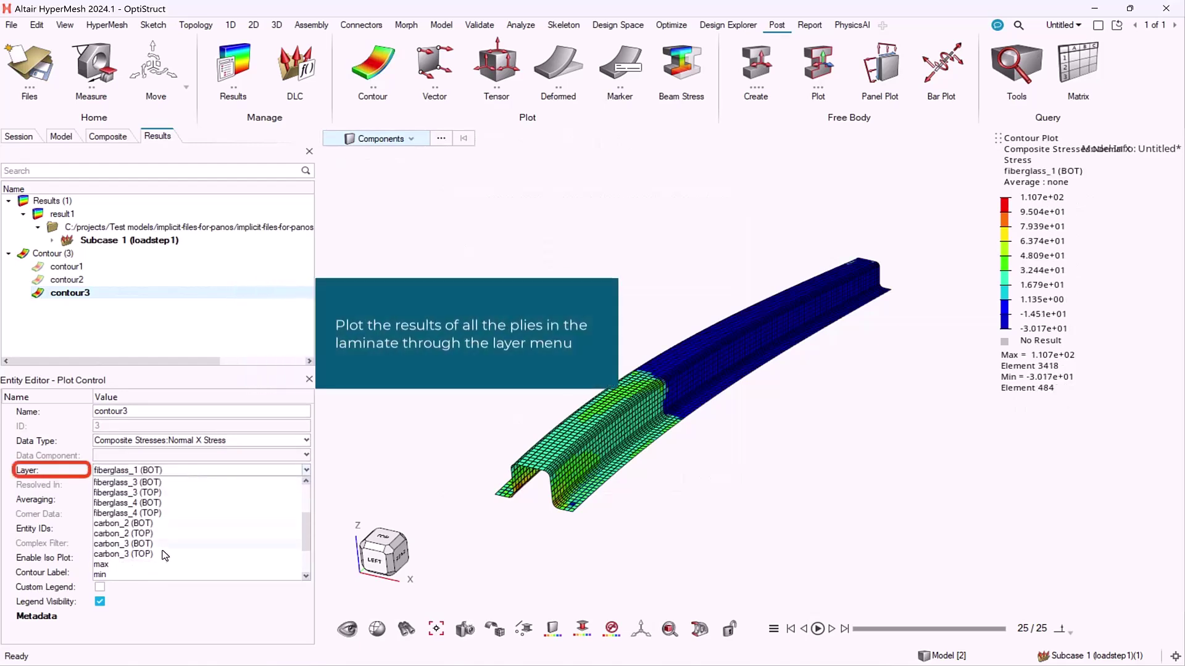
{"action": "left_click", "coordinate": [165, 555]}
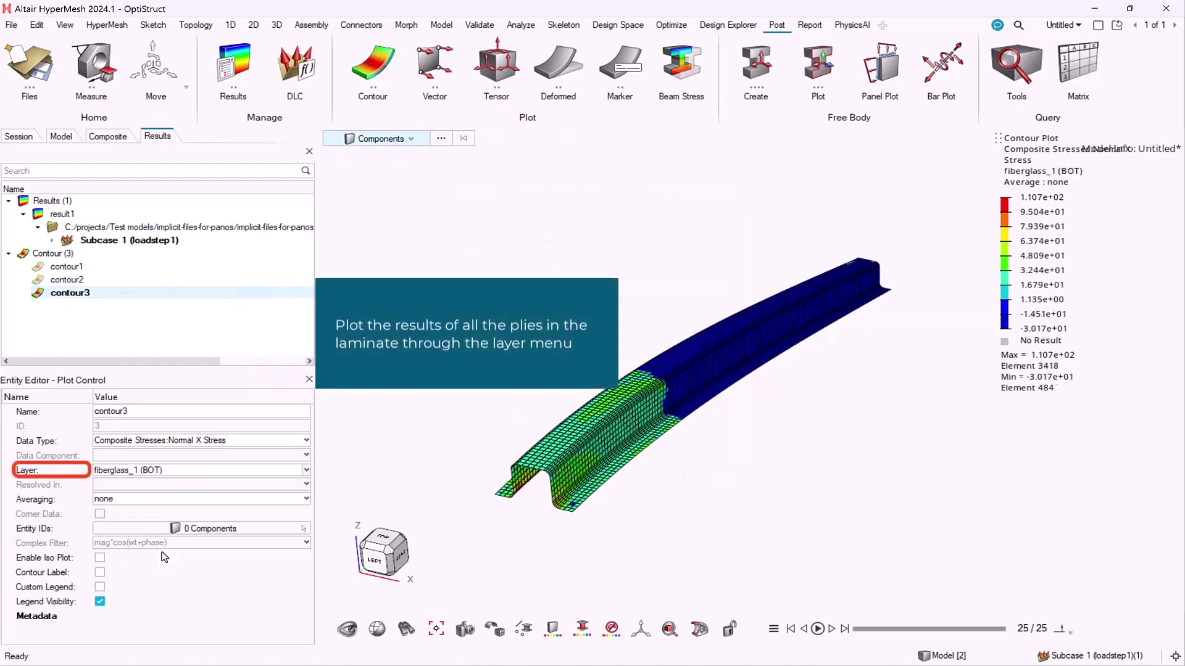
{"action": "left_click", "coordinate": [166, 471]}
{"action": "scroll", "coordinate": [166, 478], "scroll_direction": "down", "scroll_amount": 2}
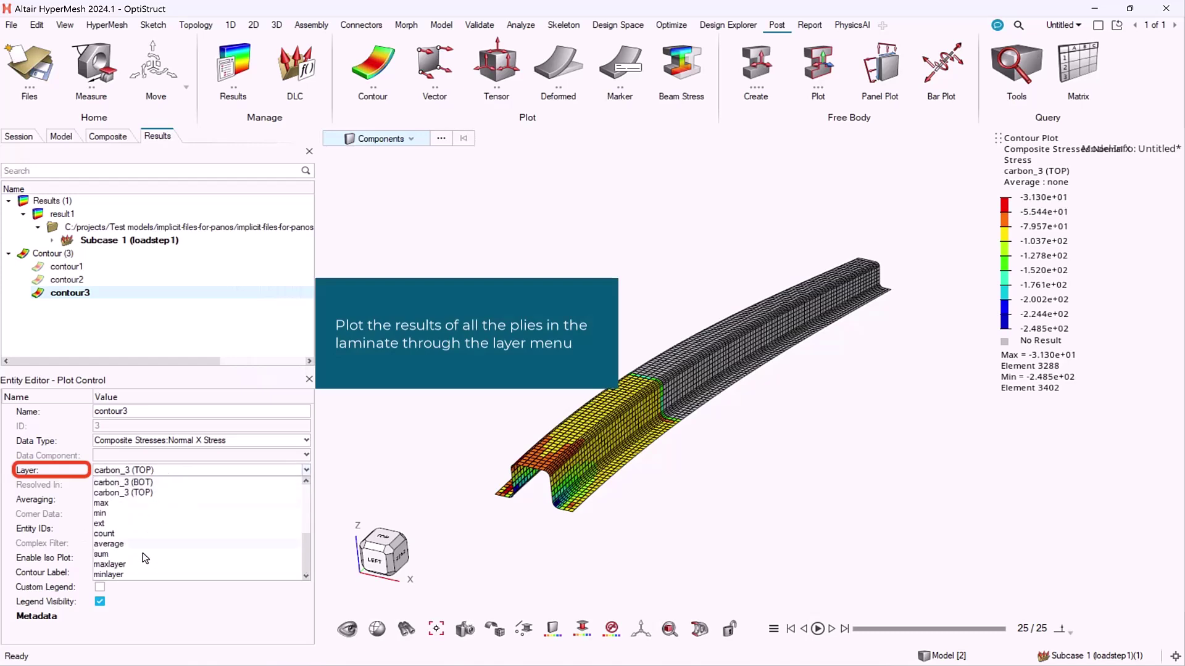
{"action": "left_click", "coordinate": [143, 574]}
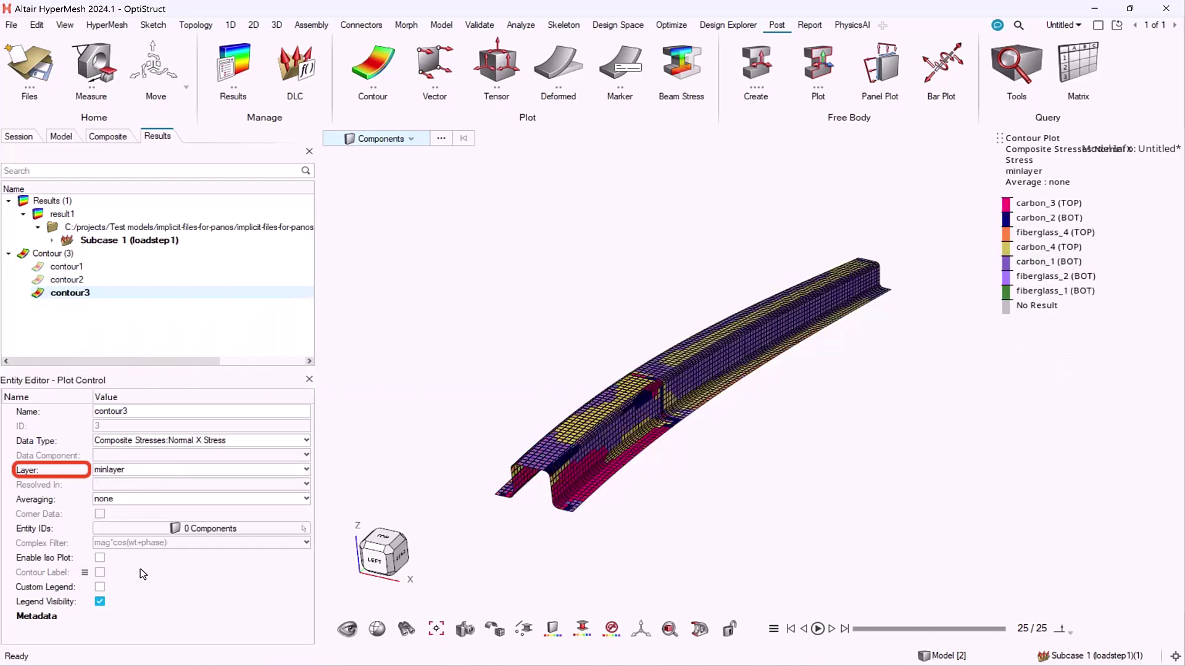
{"action": "left_click", "coordinate": [247, 441]}
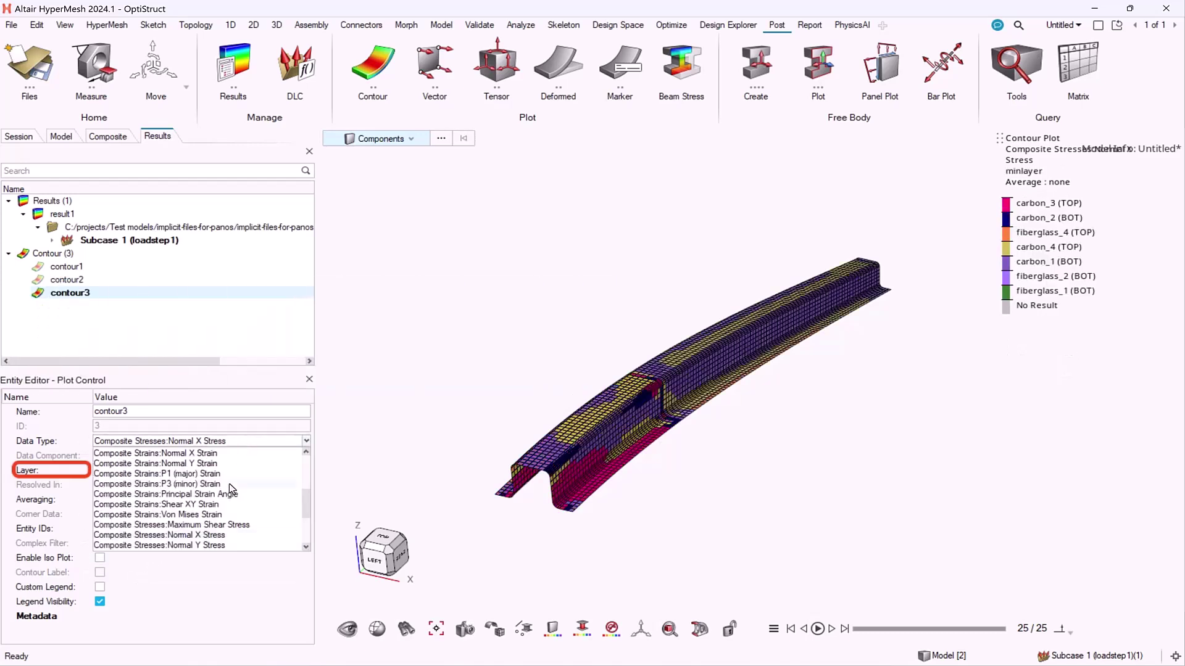
{"action": "left_click", "coordinate": [220, 546]}
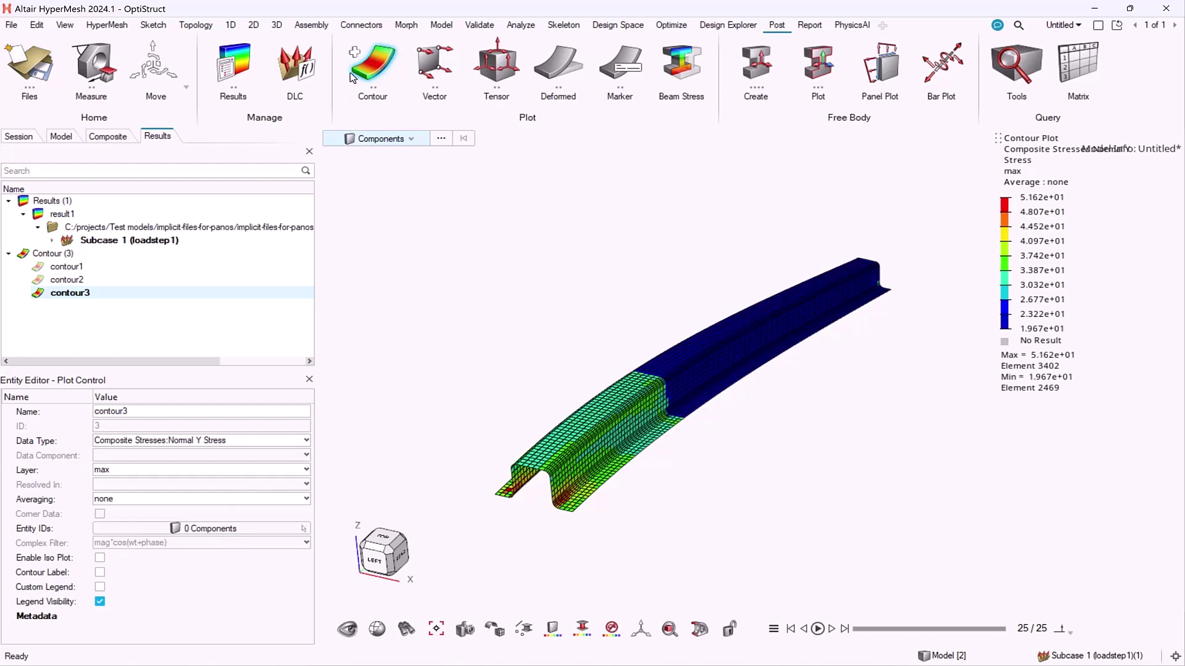
Create contour4 plotting Element Stresses (2D & 3D) XX at layer max, resolved in the material system.
{"action": "left_click", "coordinate": [355, 56]}
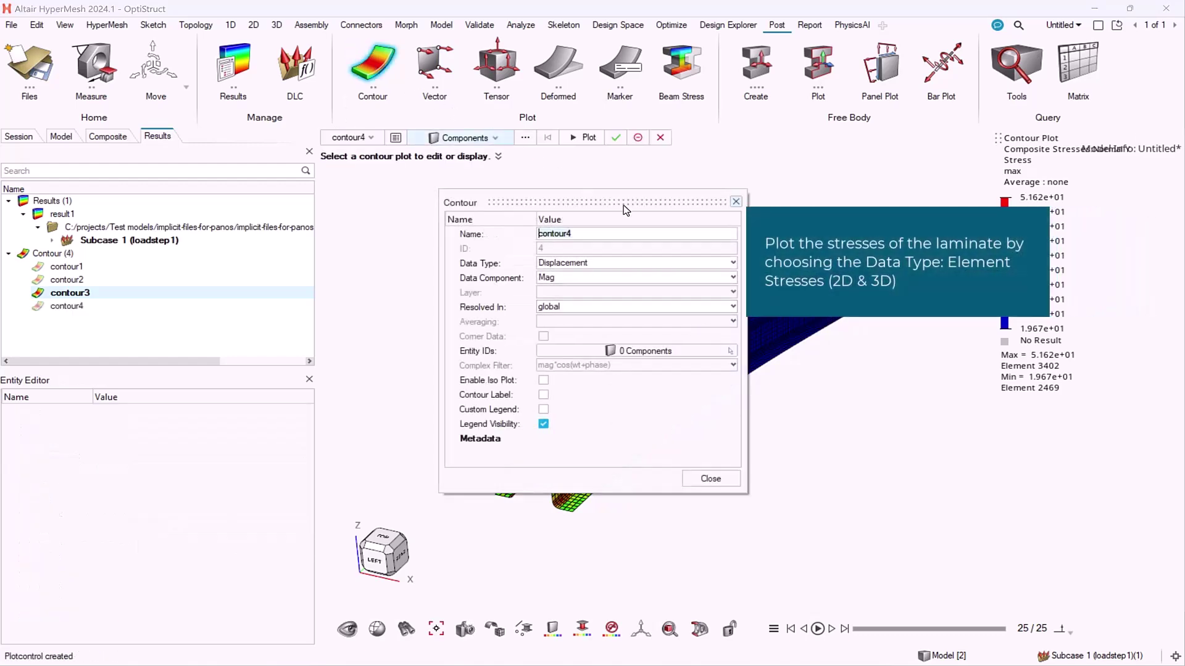
{"action": "left_click", "coordinate": [731, 264]}
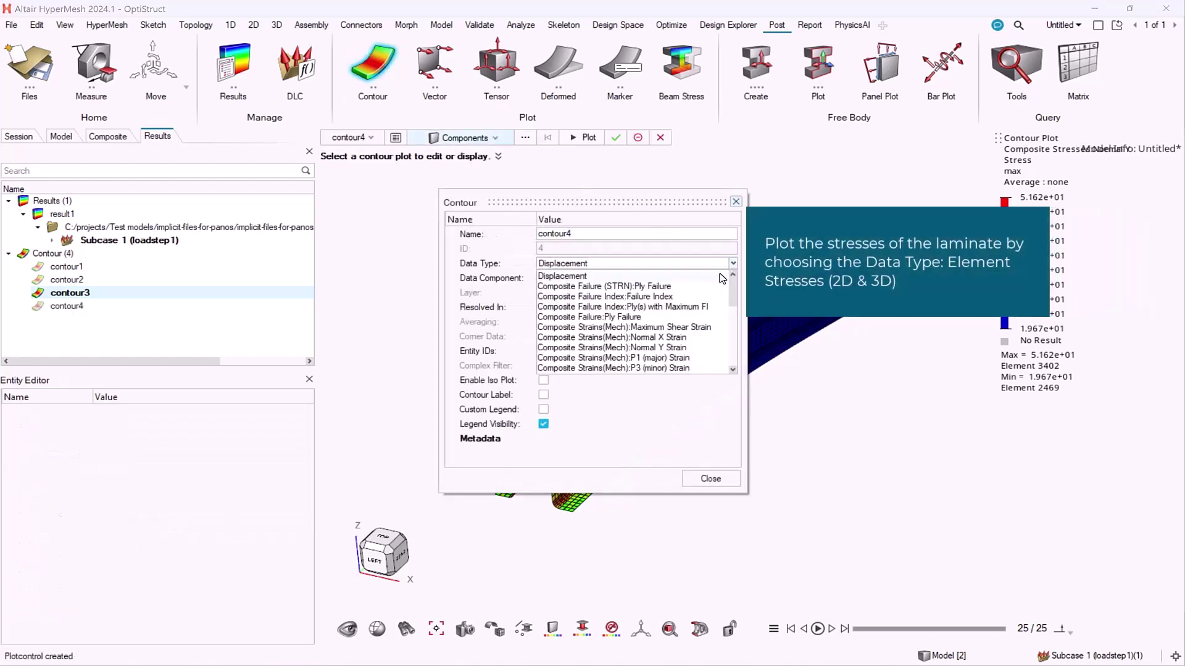
{"action": "scroll", "coordinate": [684, 327], "scroll_direction": "down", "scroll_amount": 8}
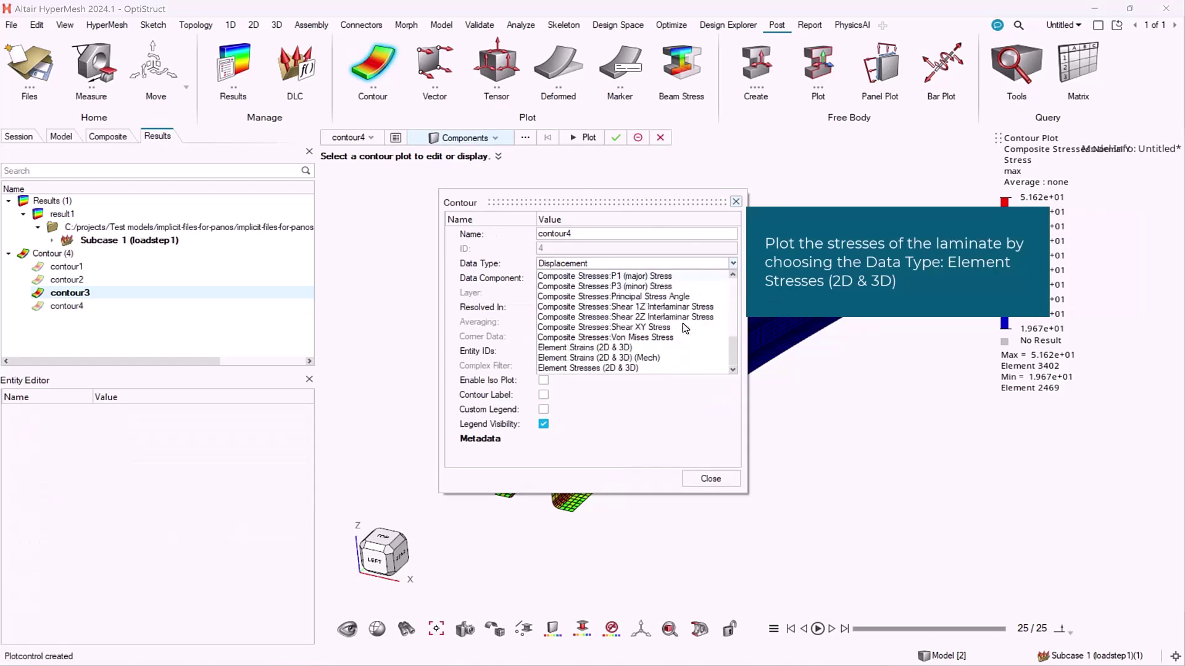
{"action": "left_click", "coordinate": [648, 369]}
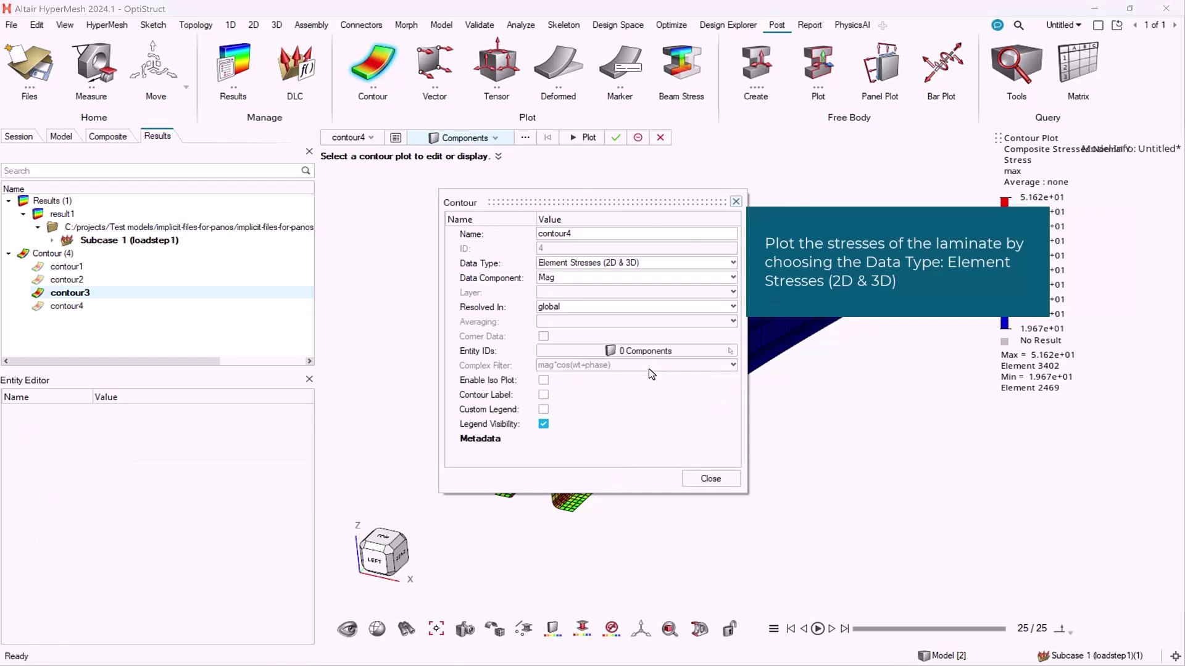
{"action": "left_click", "coordinate": [592, 277]}
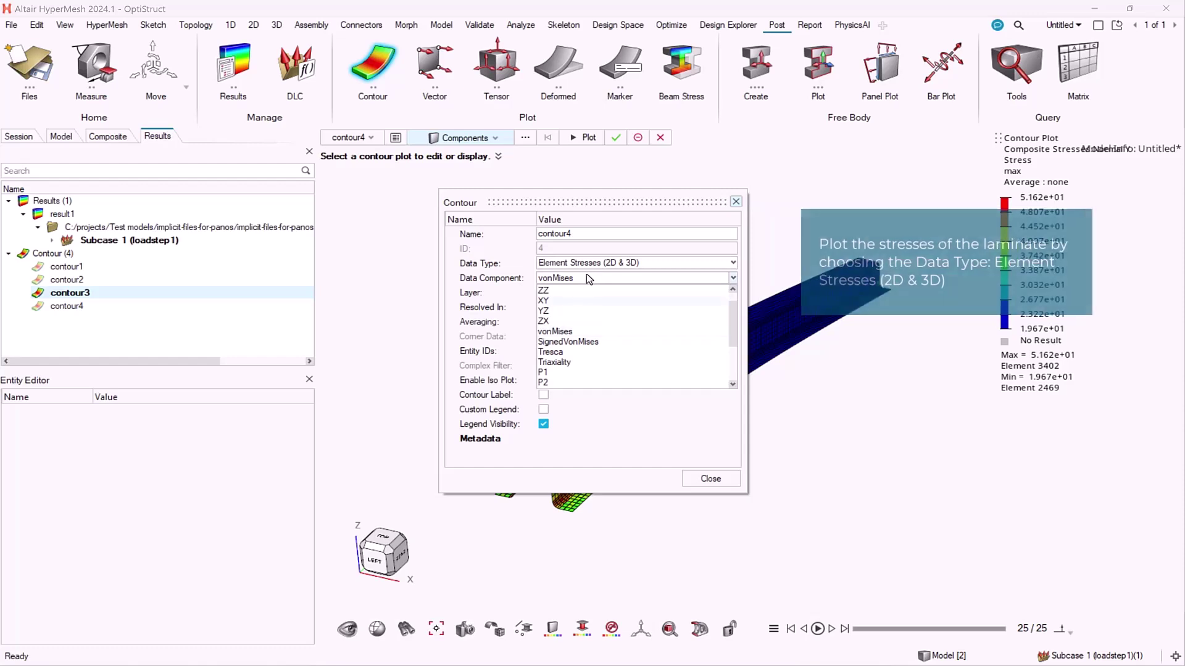
{"action": "left_click", "coordinate": [587, 289]}
{"action": "left_click", "coordinate": [600, 308]}
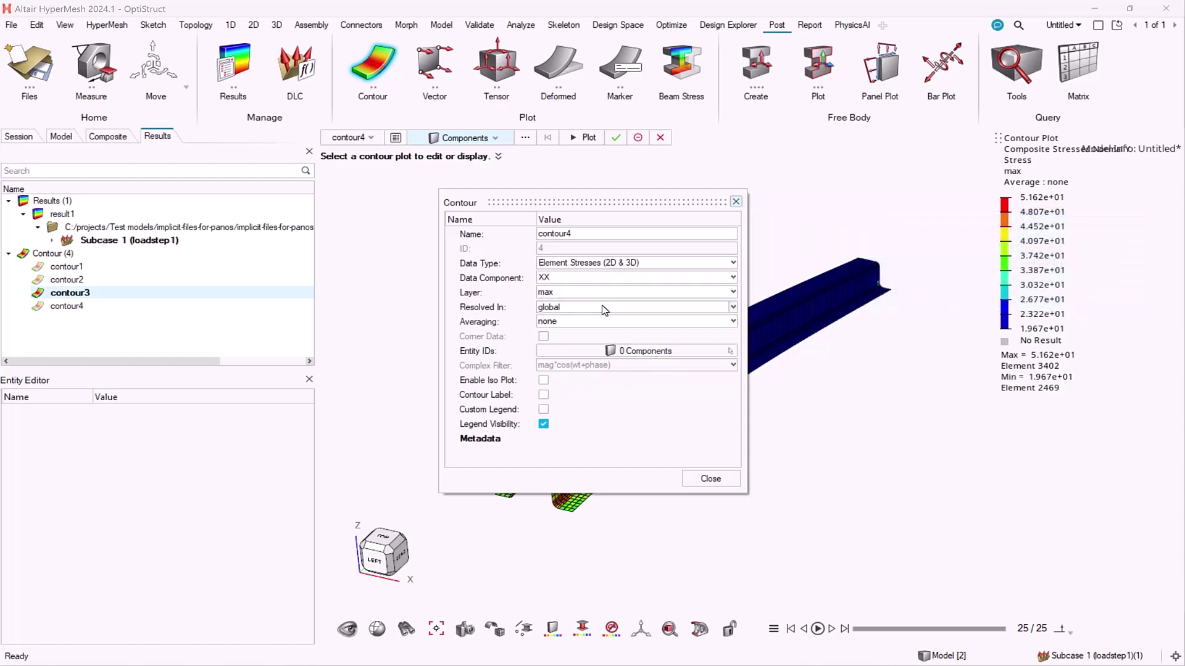
{"action": "left_click", "coordinate": [577, 341]}
{"action": "left_click", "coordinate": [697, 478]}
{"action": "left_click", "coordinate": [584, 137]}
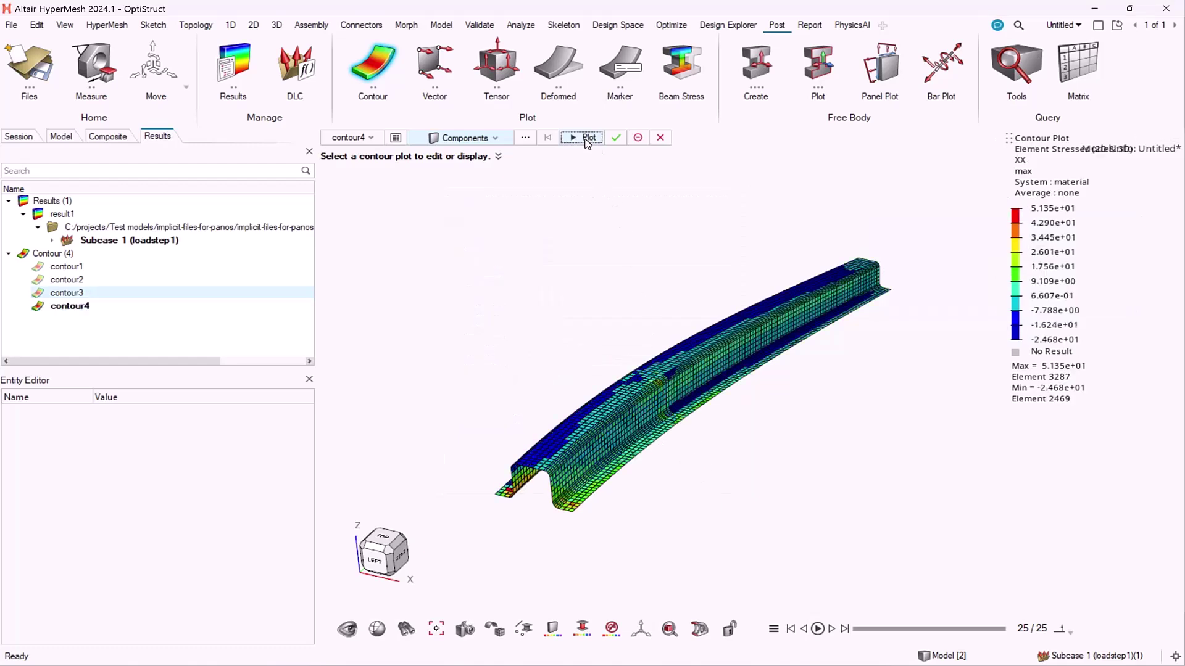
{"action": "left_click", "coordinate": [618, 142]}
Compare contour4's XX stress resolved in the elemental and global systems, then return to material.
{"action": "left_click", "coordinate": [73, 306]}
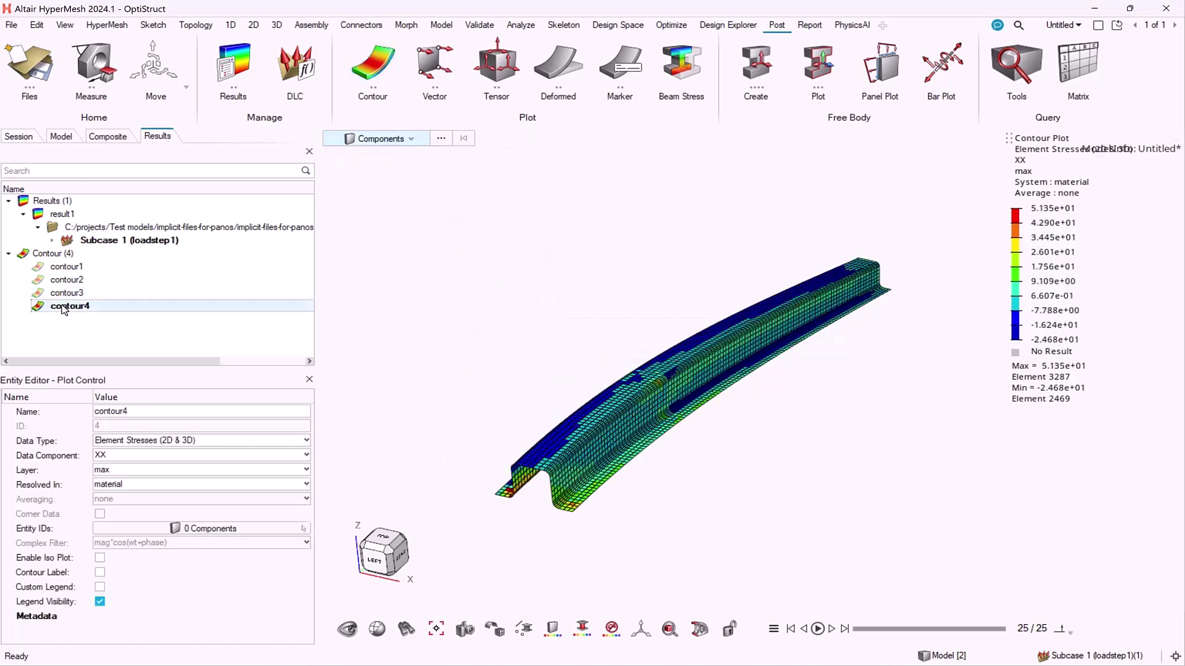
{"action": "left_click", "coordinate": [193, 485]}
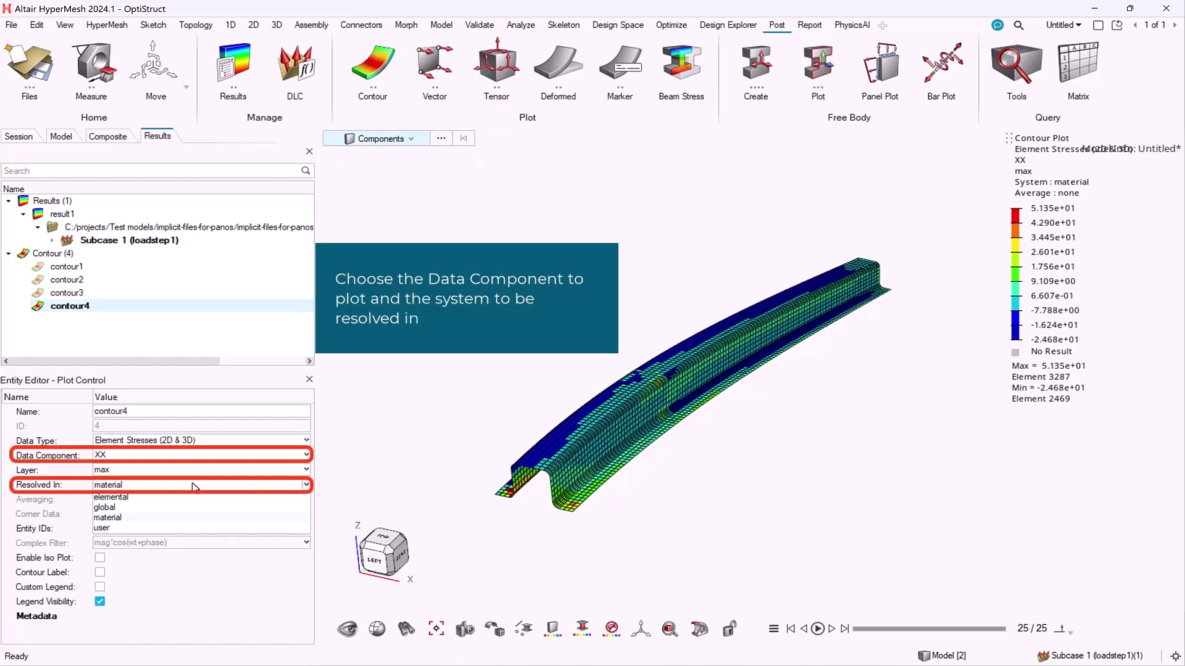
{"action": "left_click", "coordinate": [190, 501]}
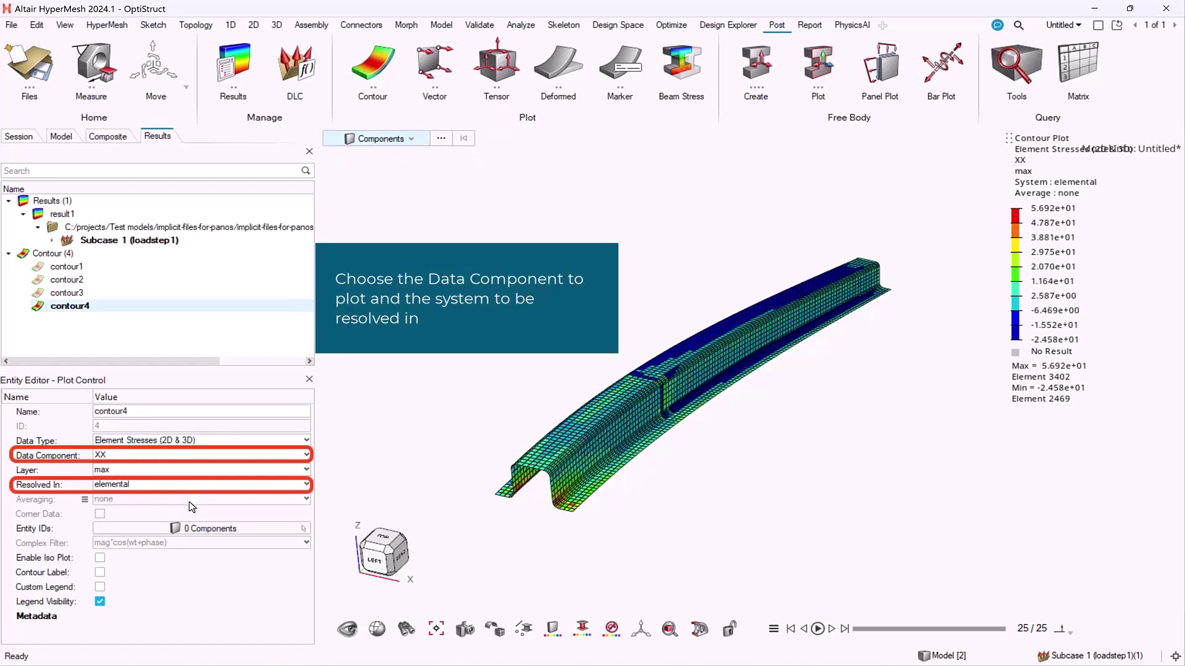
{"action": "left_click", "coordinate": [188, 486]}
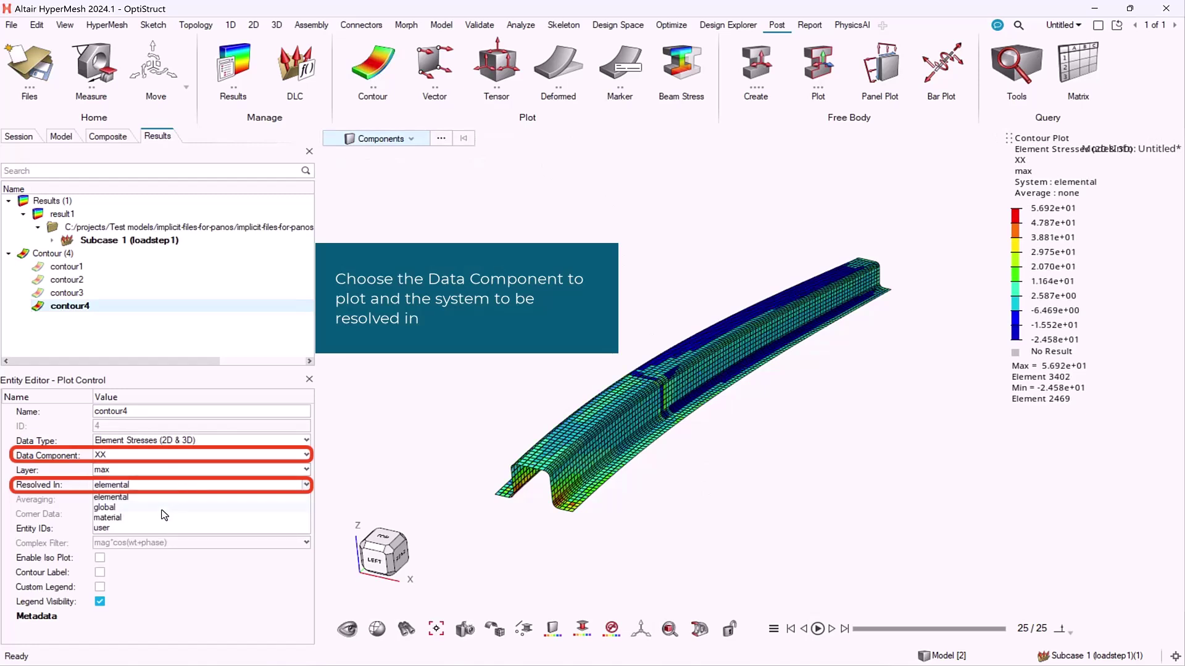
{"action": "left_click", "coordinate": [163, 508]}
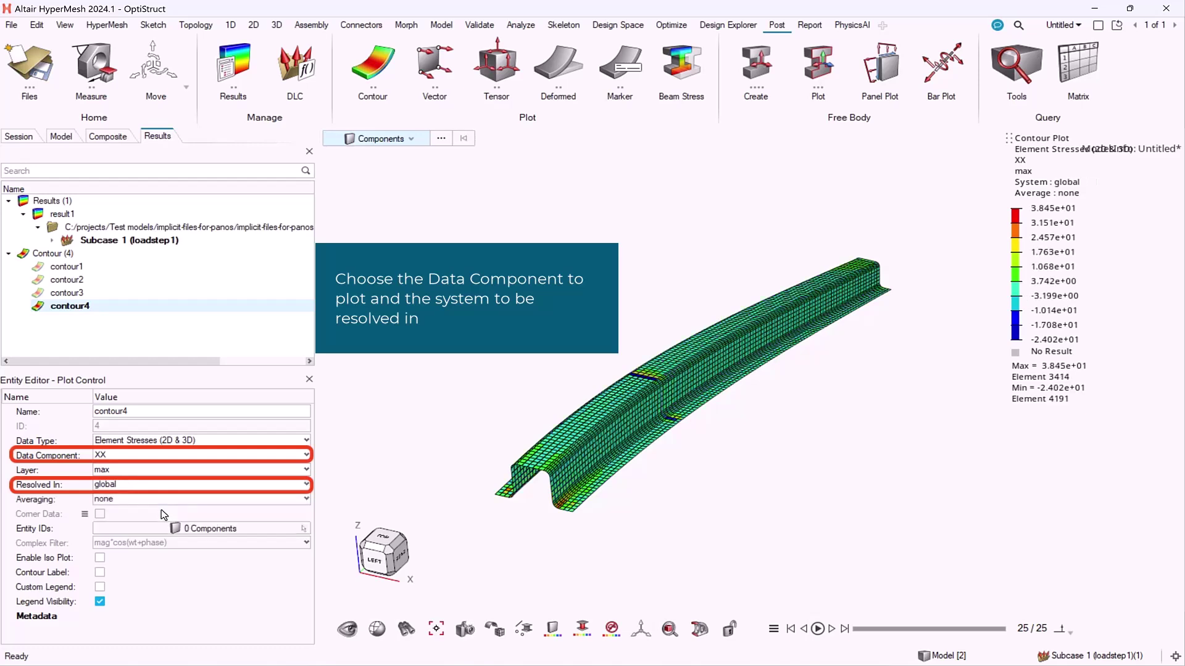
{"action": "left_click", "coordinate": [175, 480]}
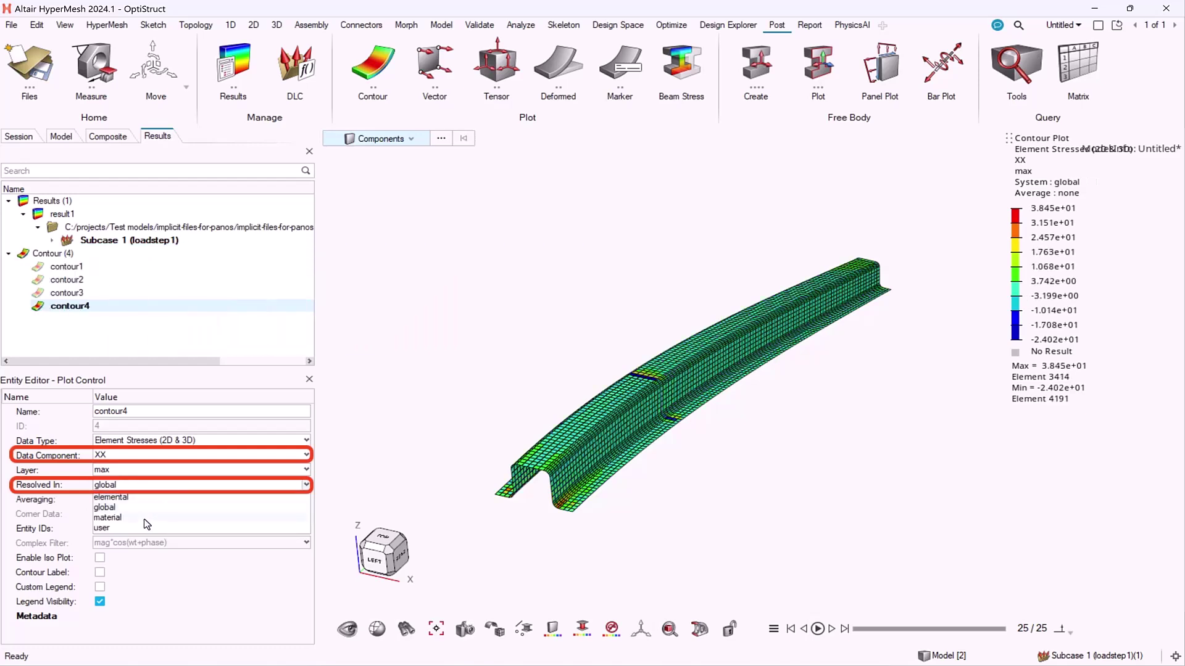
{"action": "left_click", "coordinate": [146, 519]}
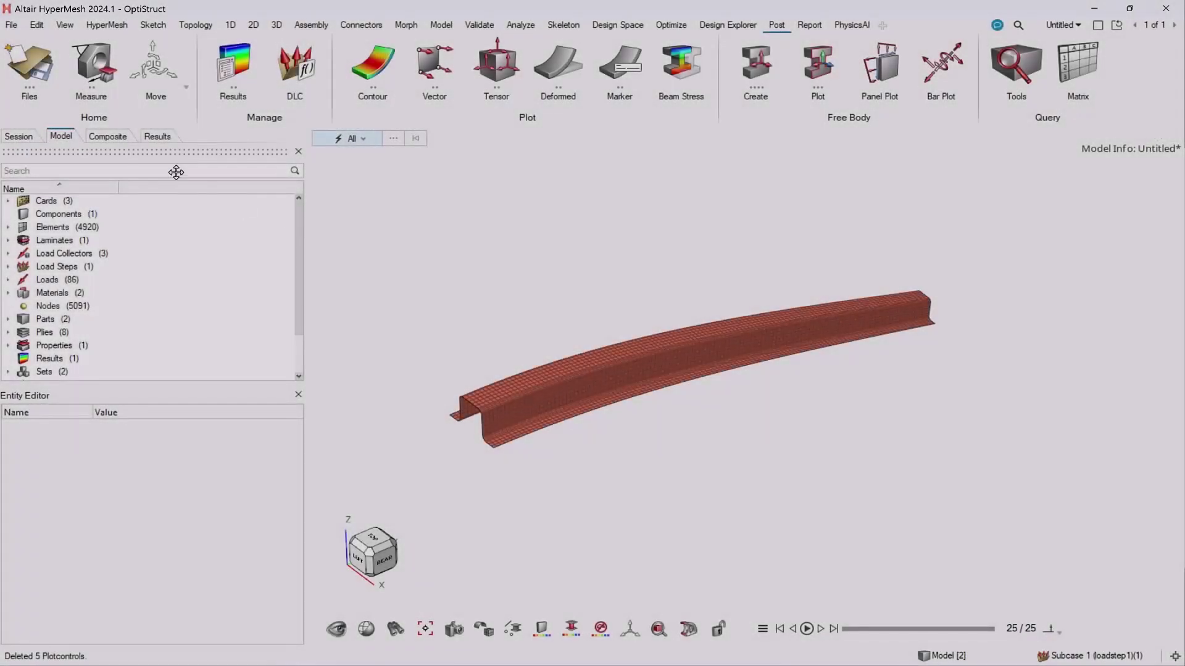
Show the laminate ply table of fiberglass and carbon_uni plies in the Composite browser.
{"action": "left_click", "coordinate": [108, 136]}
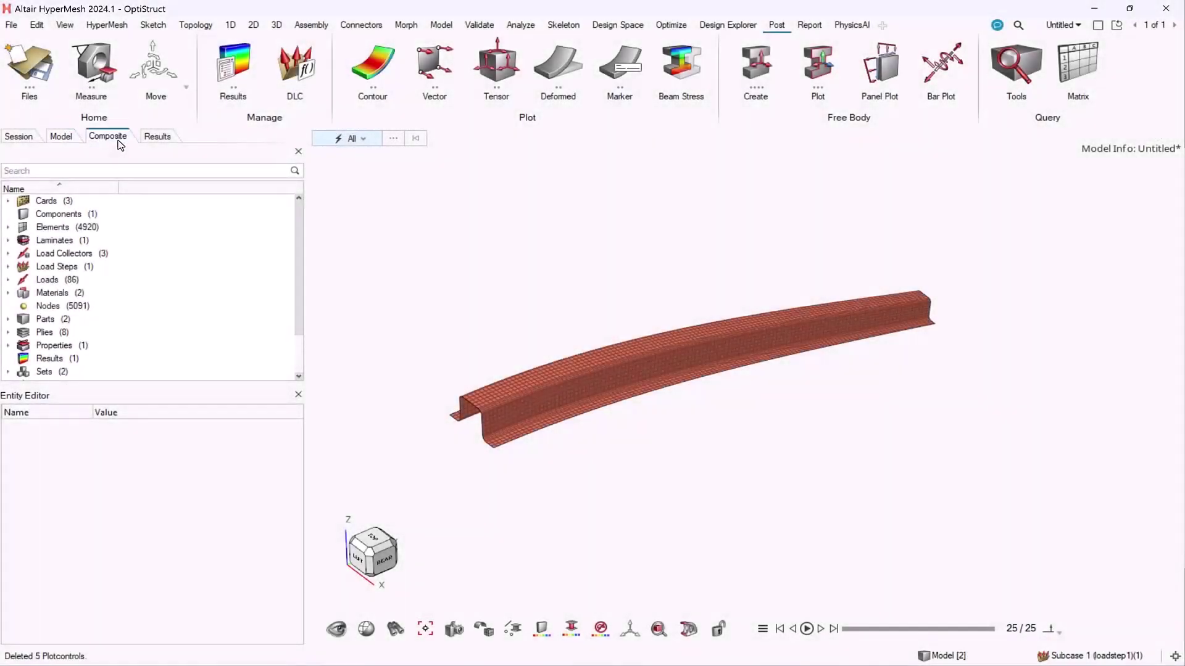
Create contour1 with Composite Failure (HASHIN): Compressive Matrix mode at the max layer.
{"action": "left_click", "coordinate": [158, 137]}
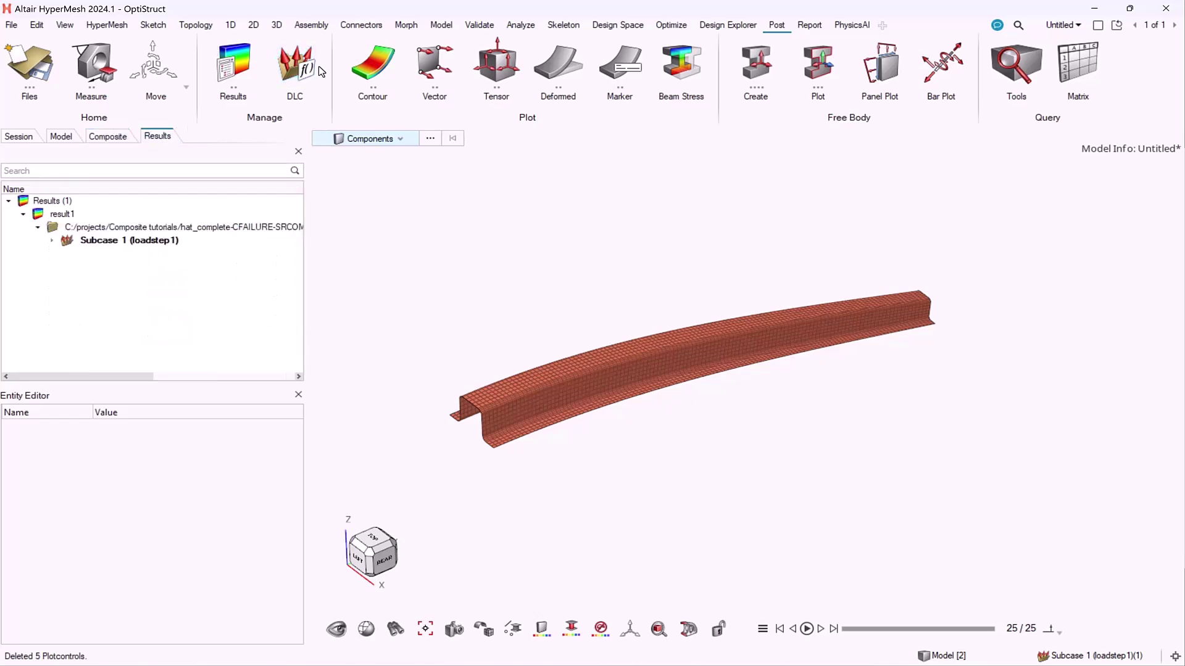
{"action": "left_click", "coordinate": [356, 54]}
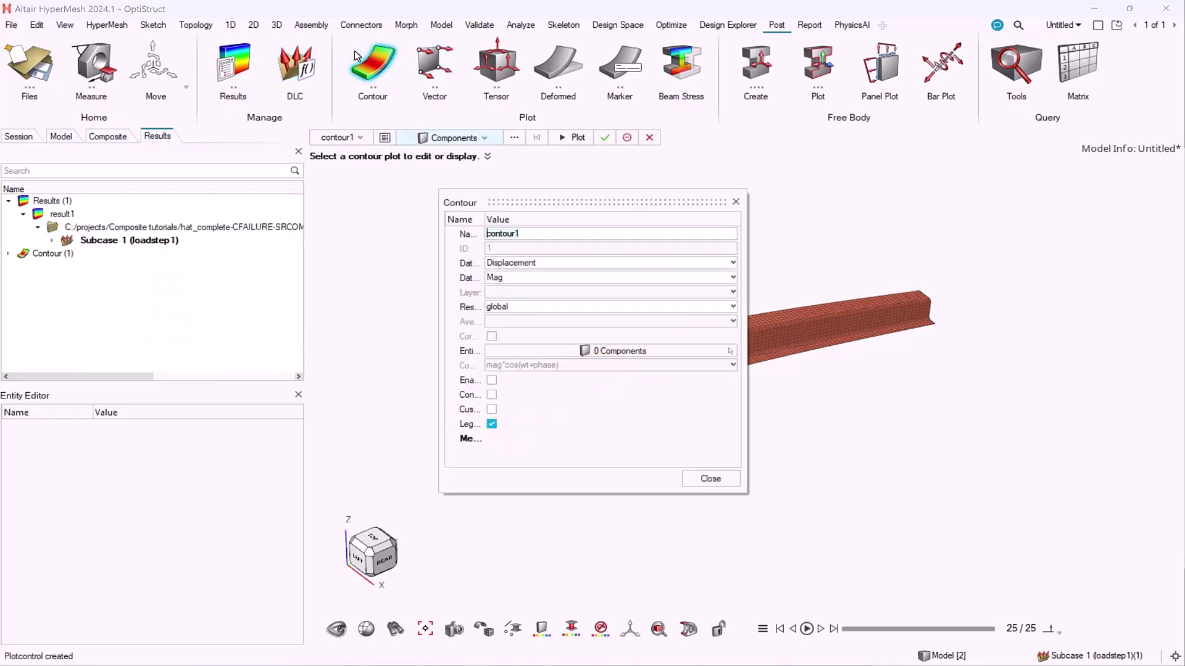
{"action": "left_click", "coordinate": [728, 263]}
{"action": "left_click", "coordinate": [603, 287]}
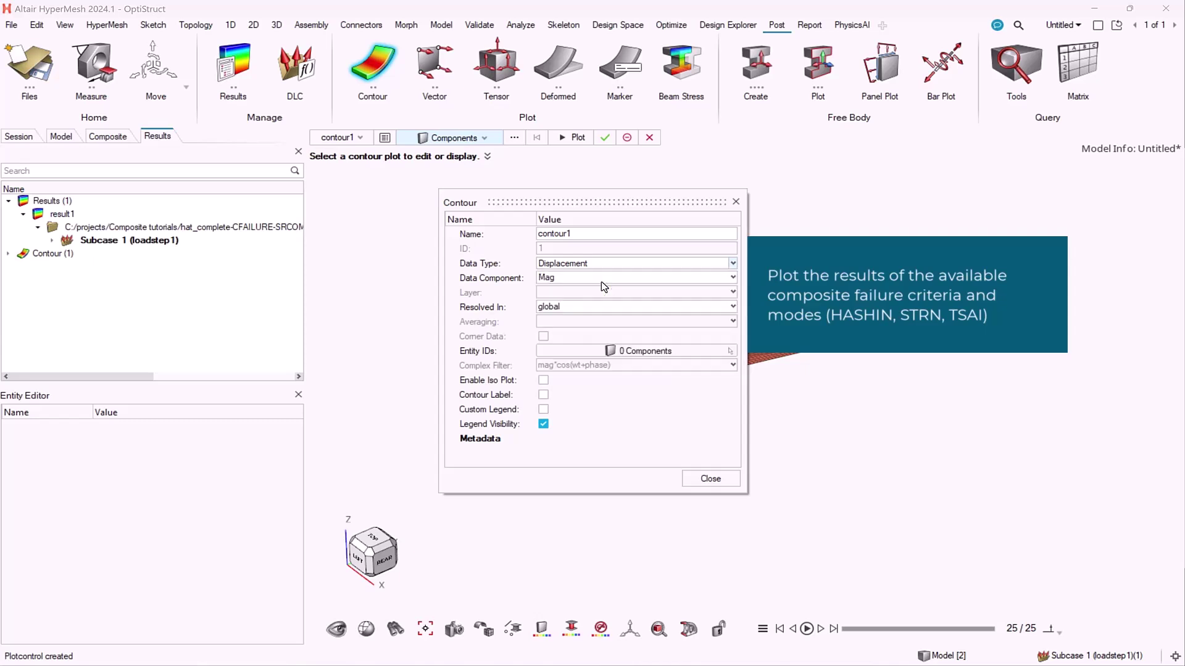
{"action": "left_click", "coordinate": [604, 138]}
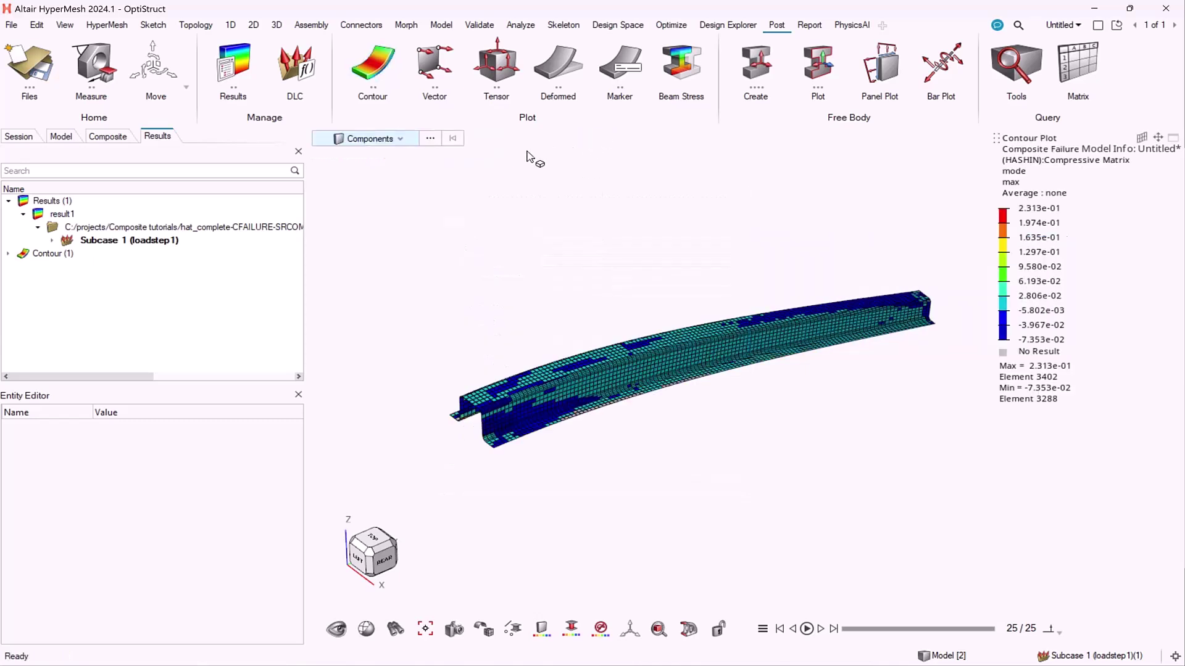
{"action": "left_click", "coordinate": [8, 254]}
{"action": "left_click", "coordinate": [51, 269]}
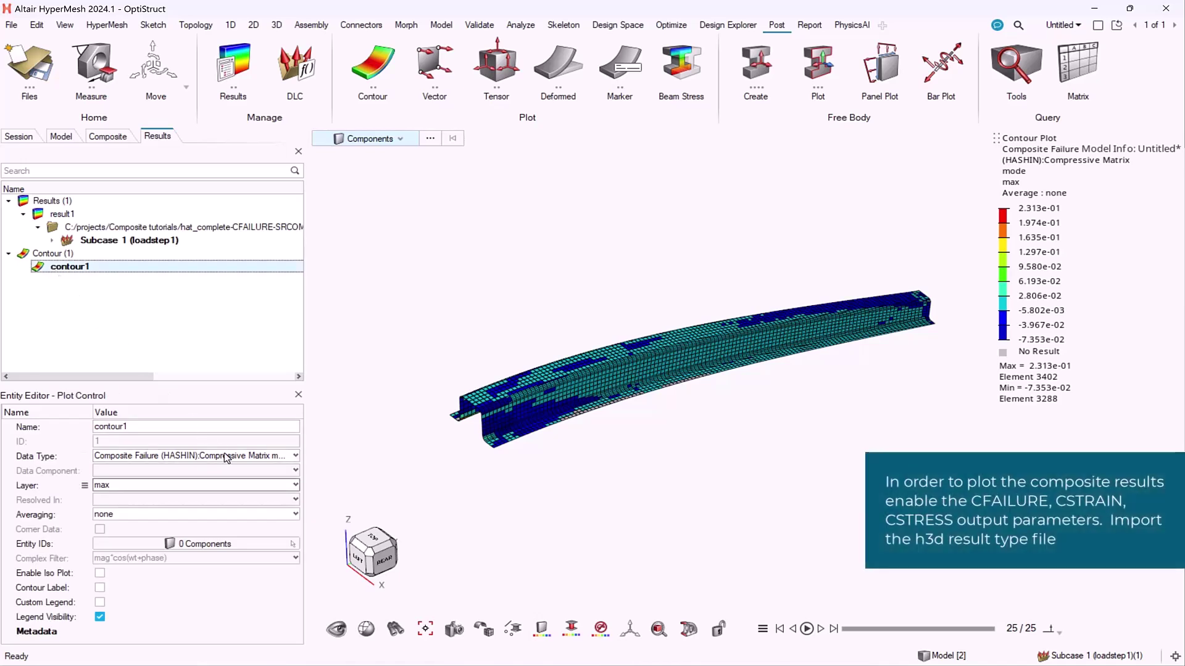
View contour1's failure on the fiberglass_1 (BOT) and fiberglass_1 (TOP) layers.
{"action": "left_click", "coordinate": [235, 486]}
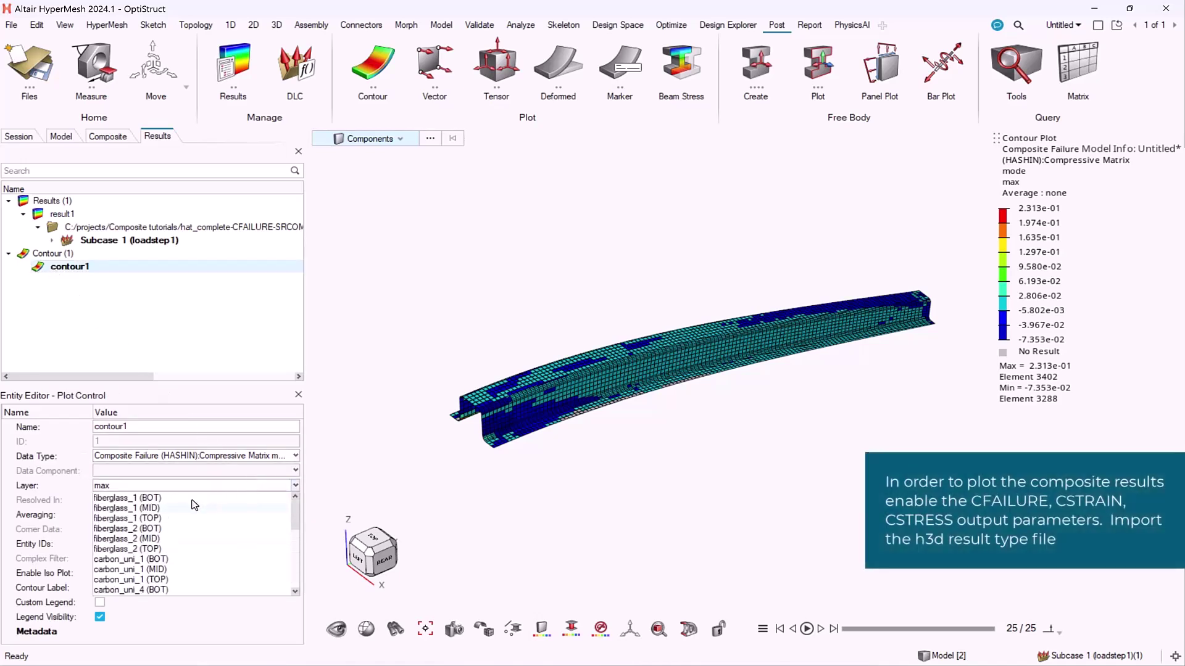
{"action": "left_click", "coordinate": [194, 498]}
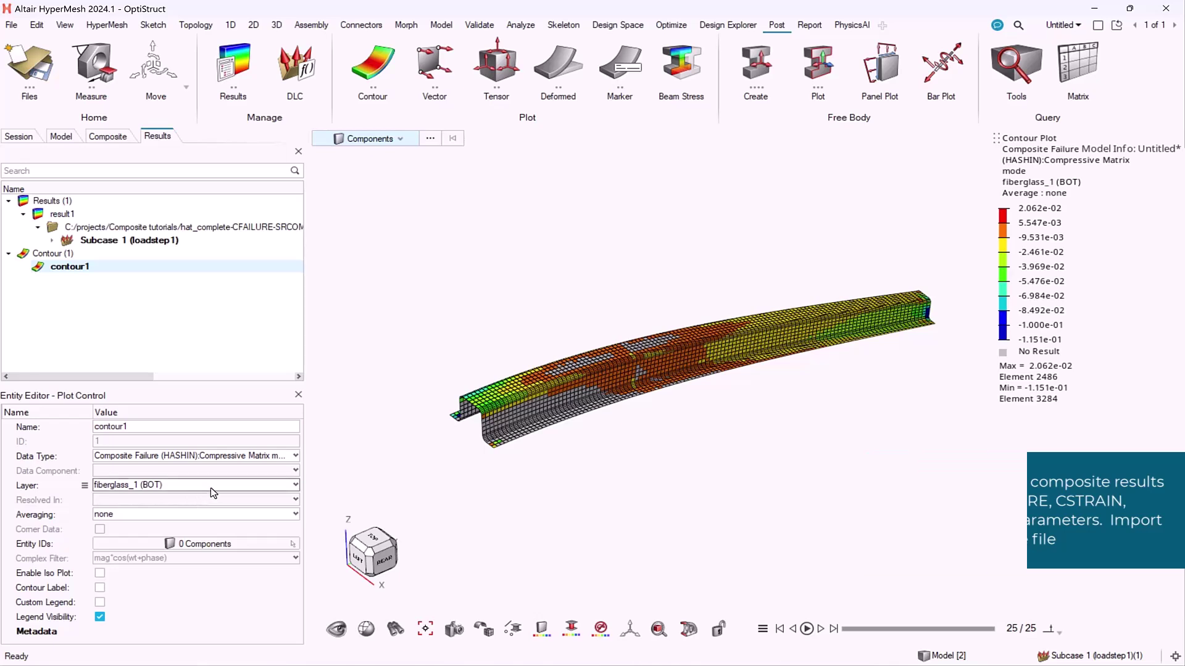
{"action": "left_click", "coordinate": [210, 489]}
{"action": "left_click", "coordinate": [197, 516]}
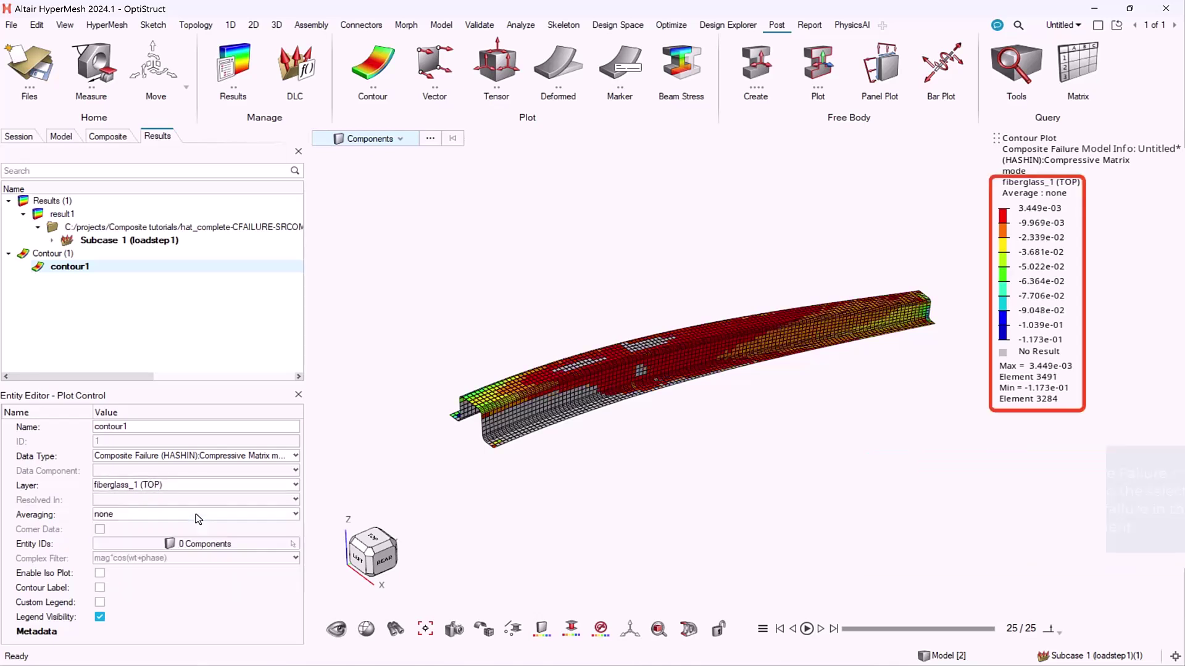
Cycle contour1 through HASHIN compressive fiber and tensile matrix modes, ending on tensile fiber mode.
{"action": "left_click", "coordinate": [223, 457]}
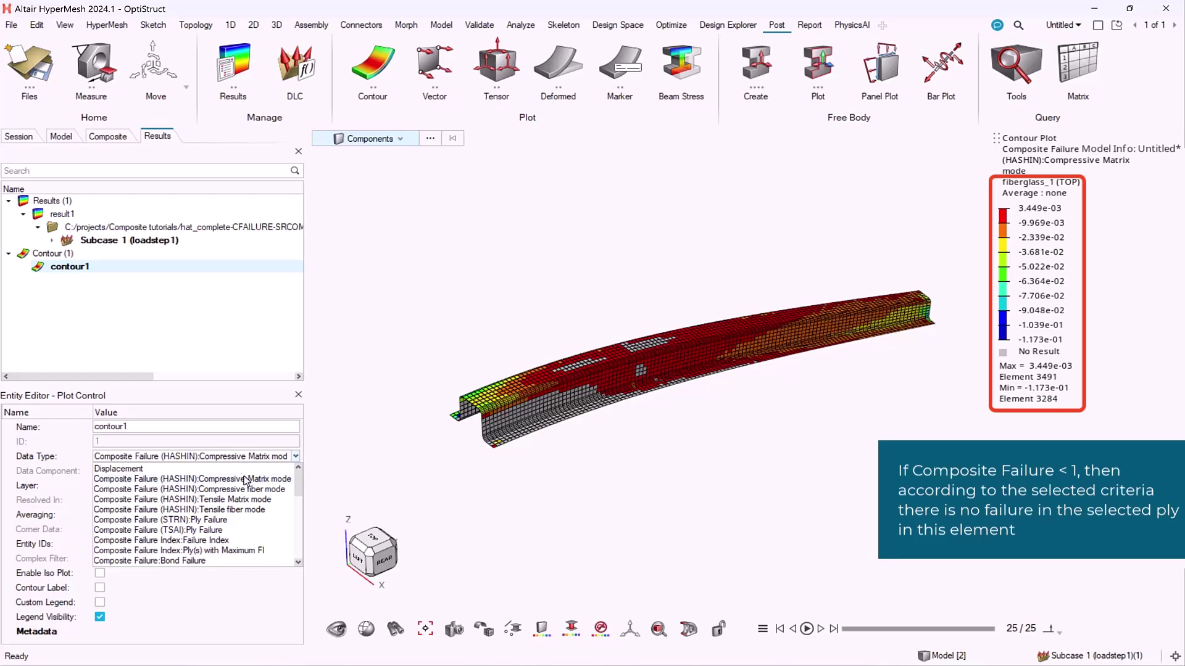
{"action": "left_click", "coordinate": [257, 490]}
{"action": "left_click", "coordinate": [262, 458]}
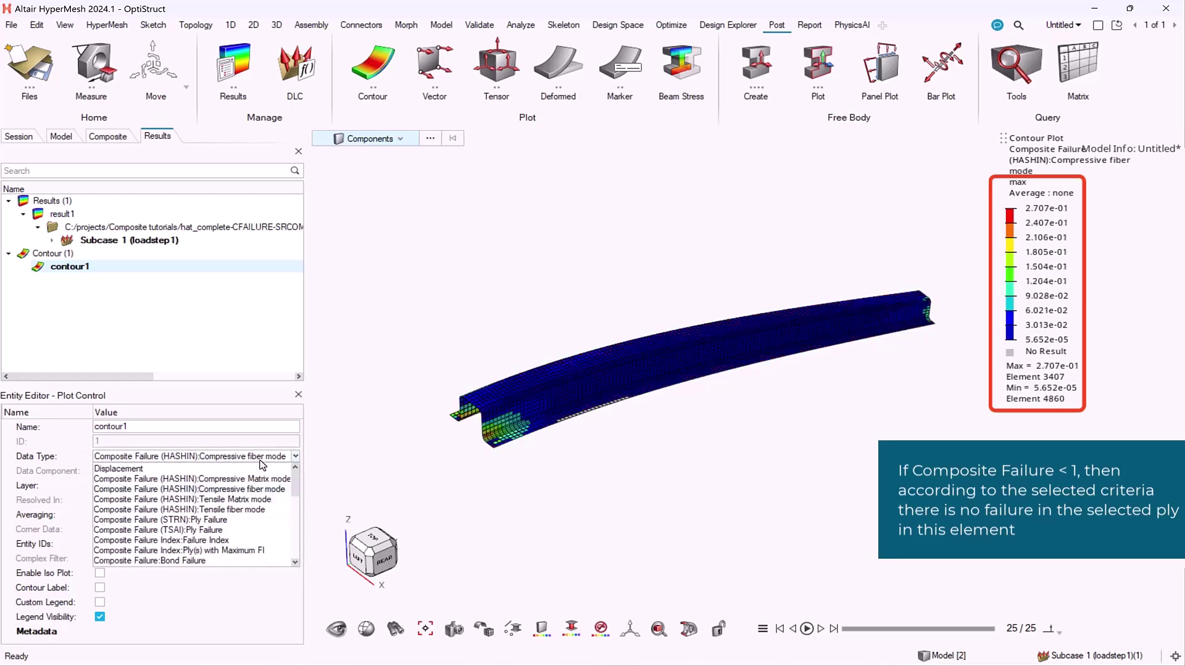
{"action": "left_click", "coordinate": [241, 499]}
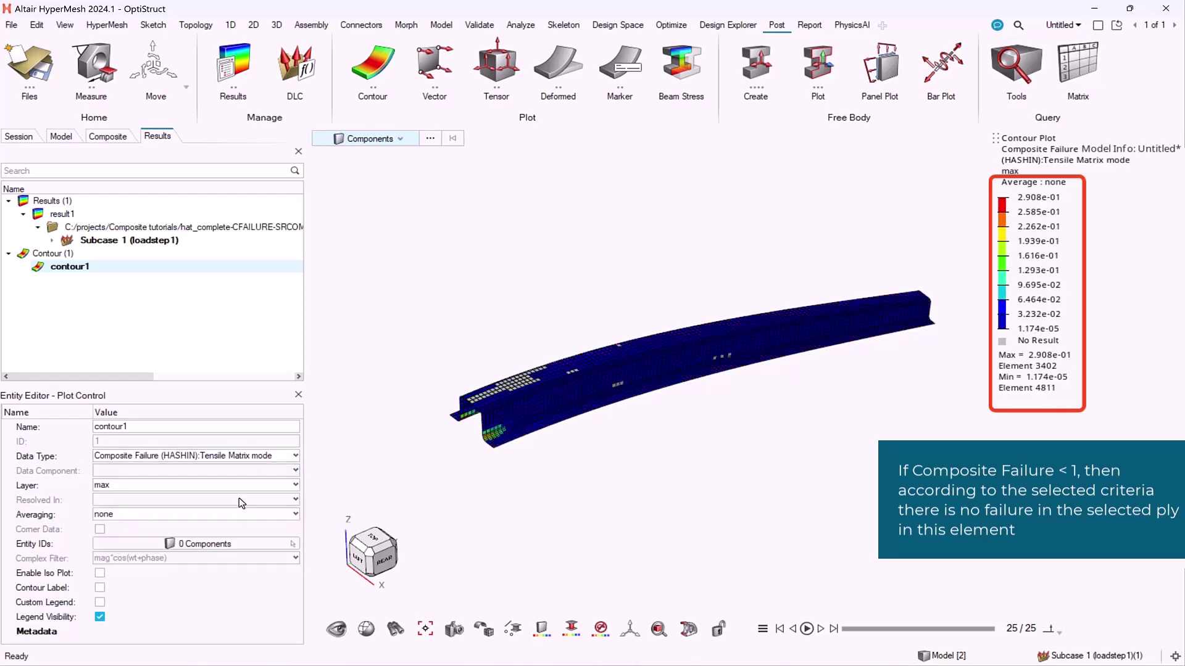
{"action": "left_click", "coordinate": [250, 458]}
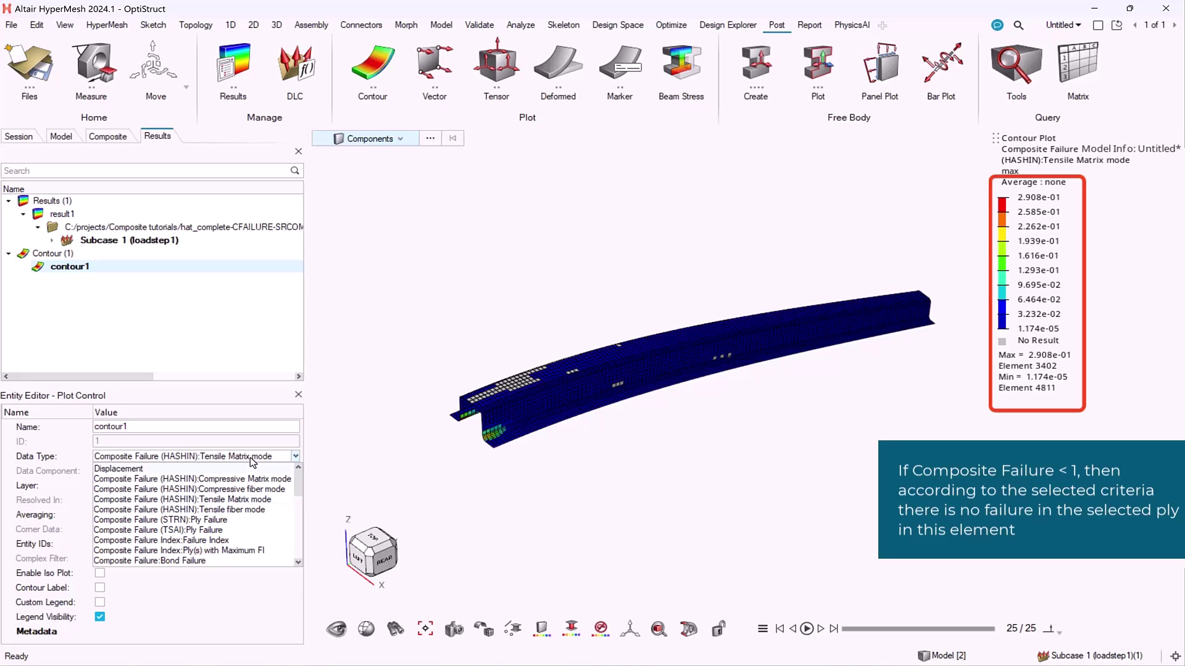
{"action": "left_click", "coordinate": [250, 510]}
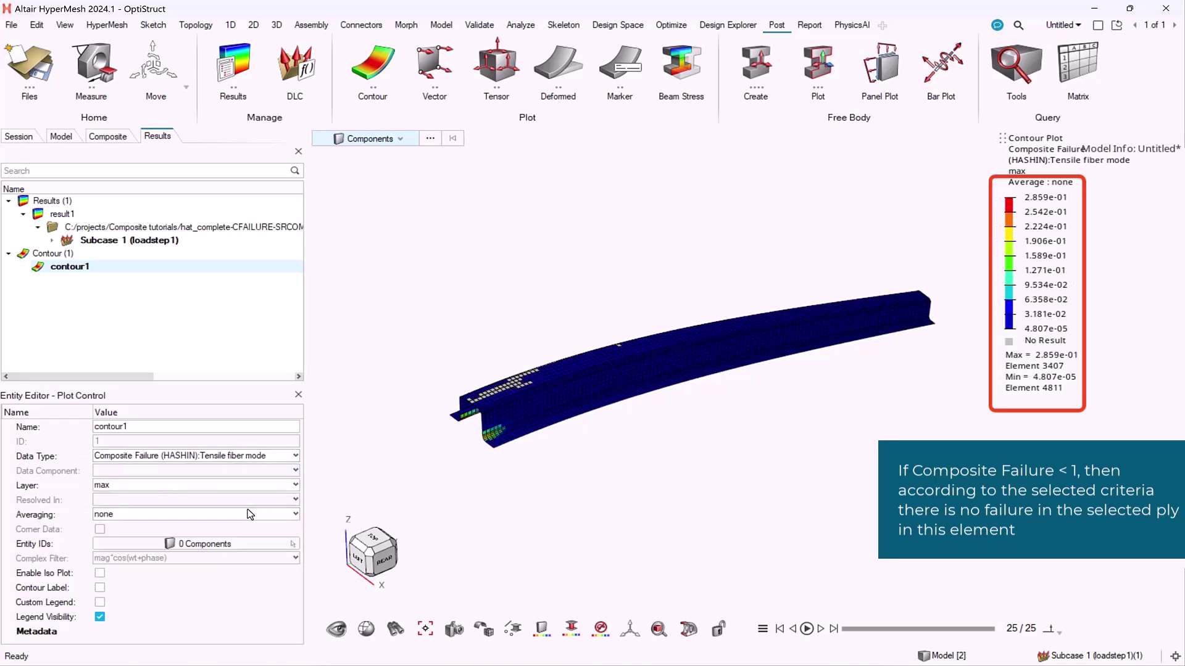
{"action": "left_click", "coordinate": [372, 64]}
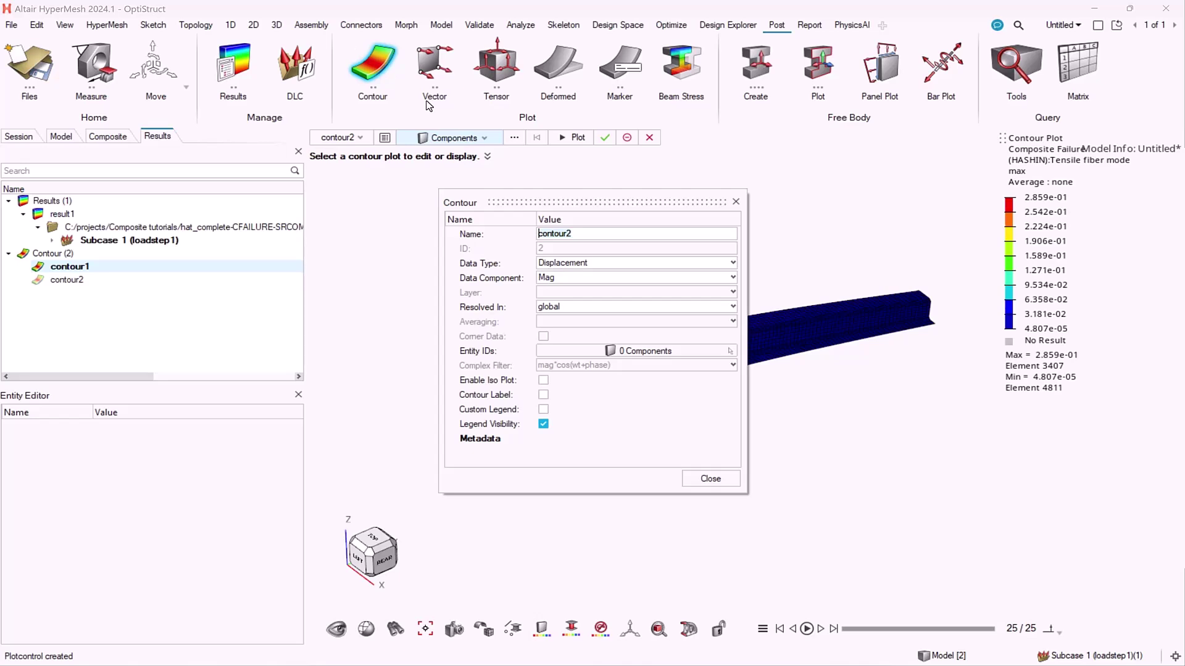
Plot Composite Failure (STRN): Ply Failure as contour2.
{"action": "left_click", "coordinate": [673, 266]}
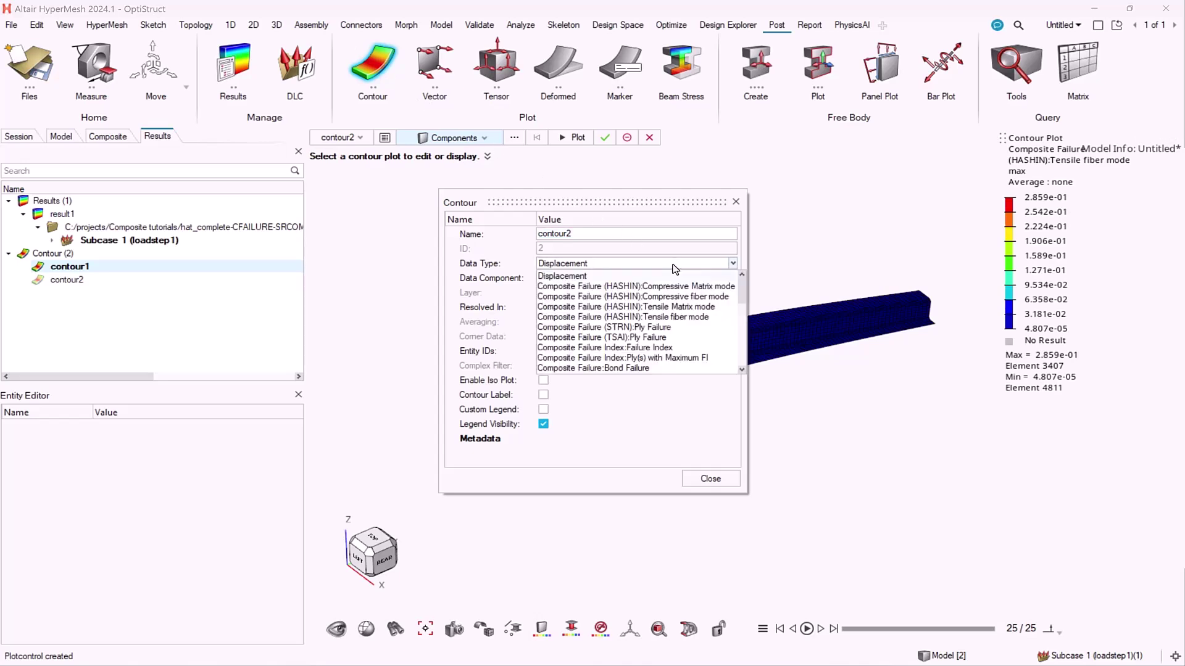
{"action": "left_click", "coordinate": [666, 328]}
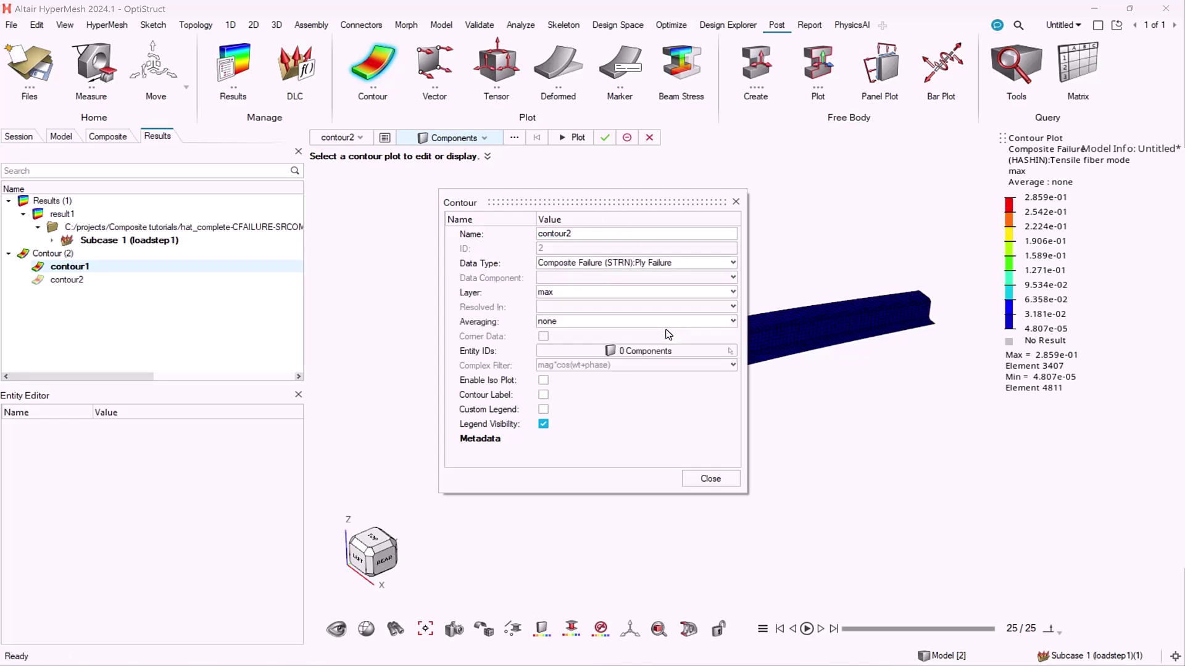
{"action": "left_click", "coordinate": [574, 139]}
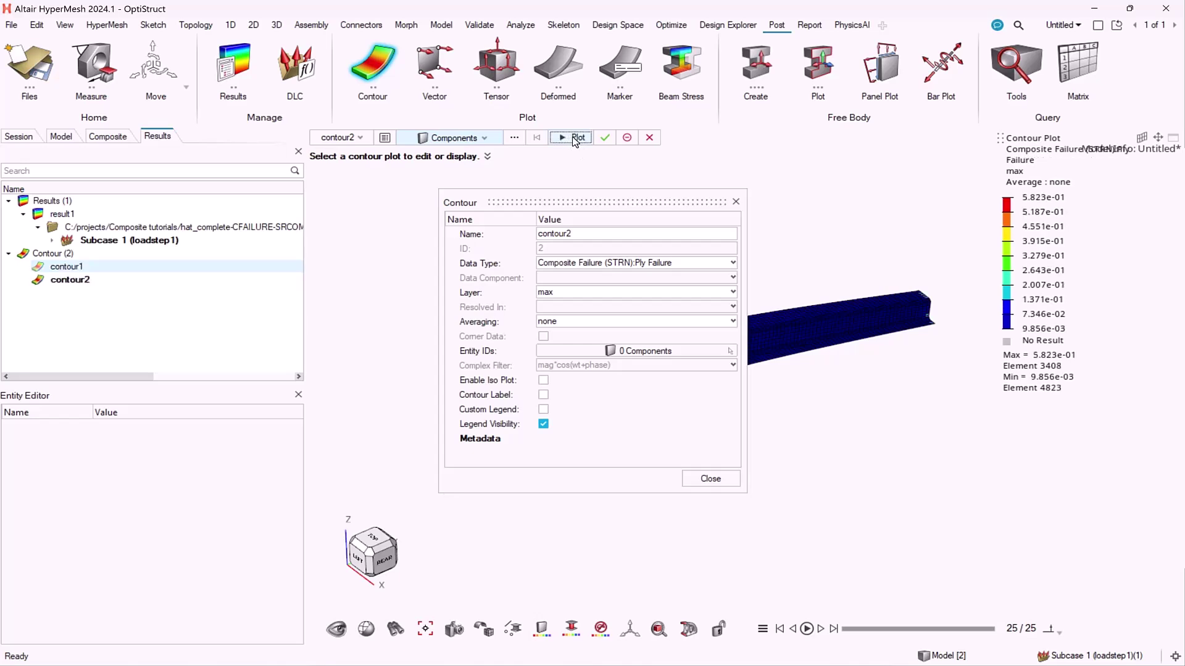
{"action": "left_click", "coordinate": [610, 139]}
{"action": "left_click", "coordinate": [73, 281]}
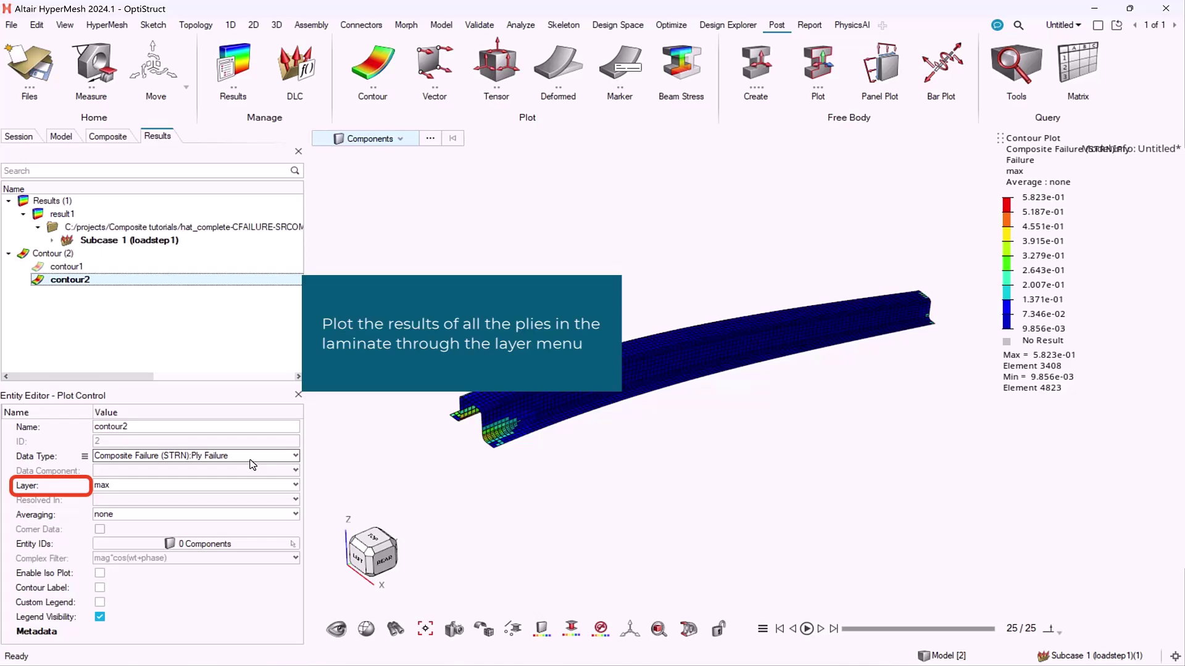
Step contour2 through fiberglass_1 (BOT) and carbon_uni_1 (MID) layers, then set it to maxlayer.
{"action": "left_click", "coordinate": [256, 486]}
{"action": "scroll", "coordinate": [200, 532], "scroll_direction": "up", "scroll_amount": 6}
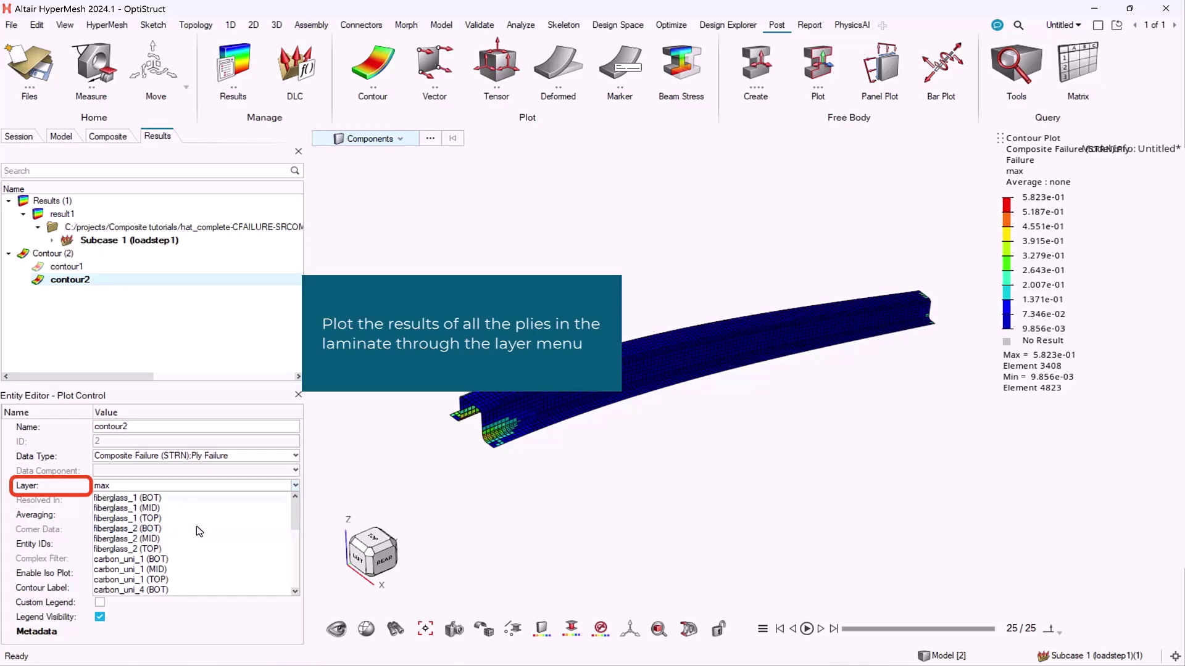
{"action": "left_click", "coordinate": [179, 499]}
{"action": "left_click", "coordinate": [221, 488]}
{"action": "scroll", "coordinate": [204, 506], "scroll_direction": "down", "scroll_amount": 2}
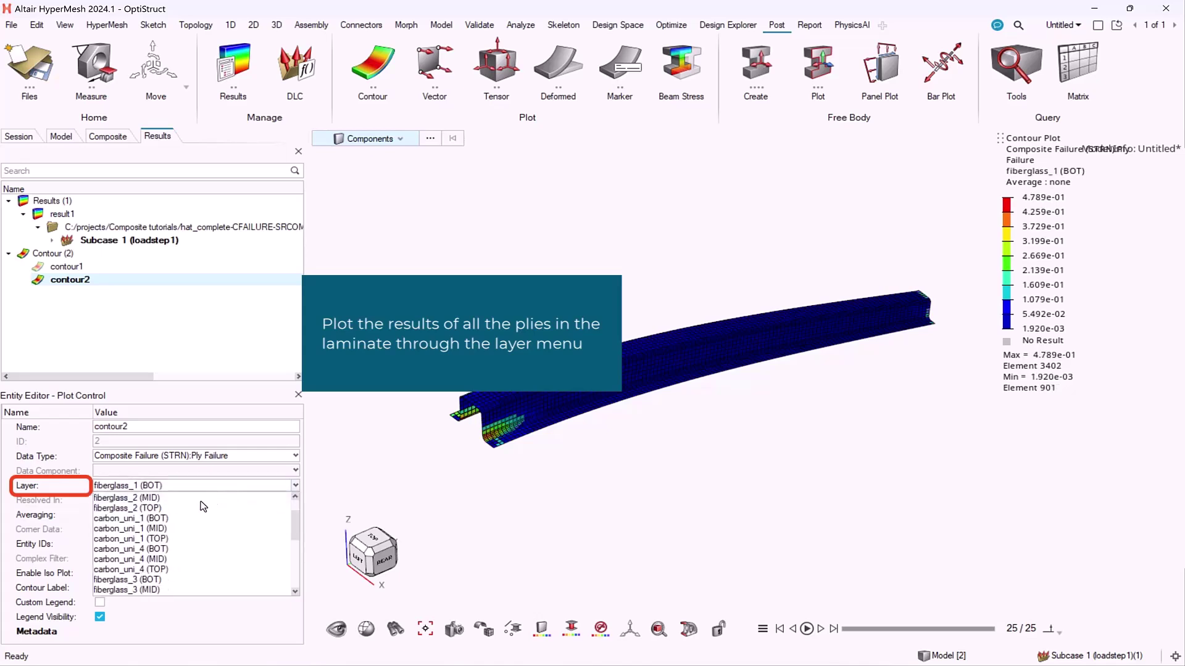
{"action": "left_click", "coordinate": [162, 529]}
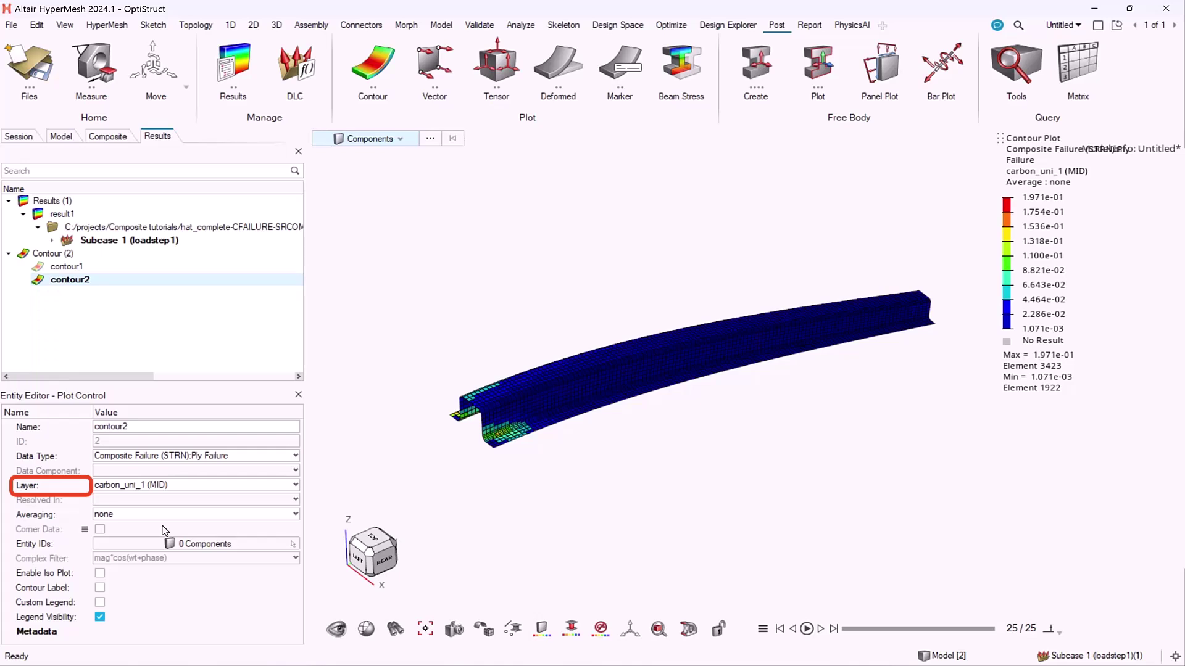
{"action": "left_click", "coordinate": [194, 491]}
{"action": "scroll", "coordinate": [191, 497], "scroll_direction": "down", "scroll_amount": 2}
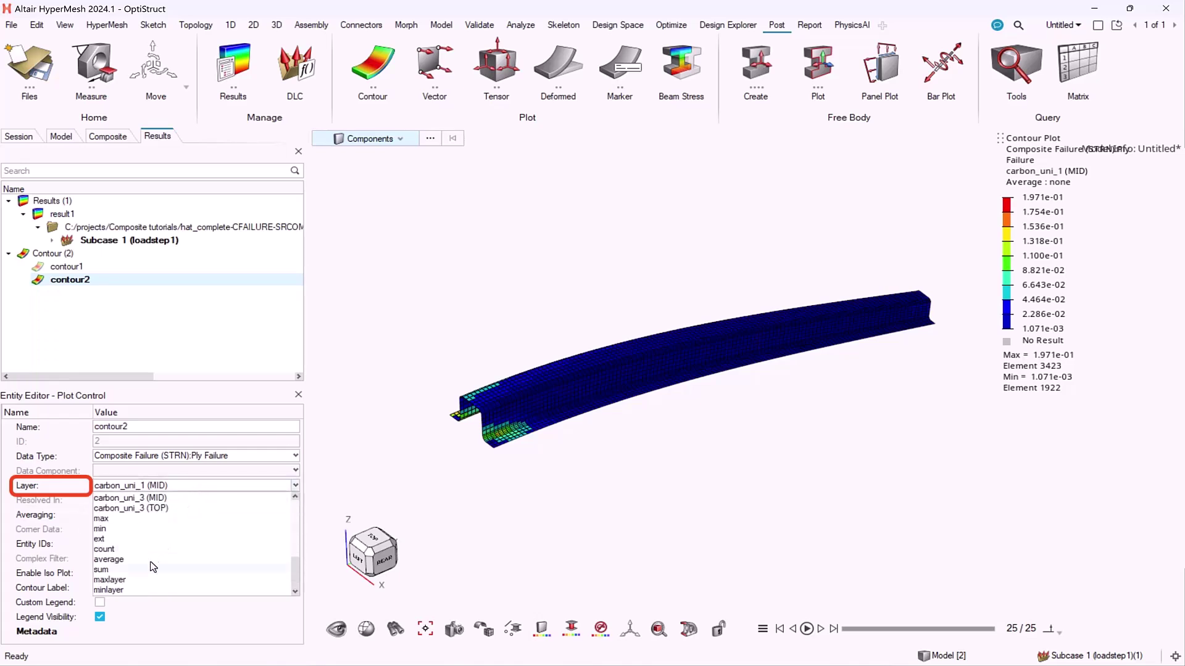
{"action": "left_click", "coordinate": [141, 580]}
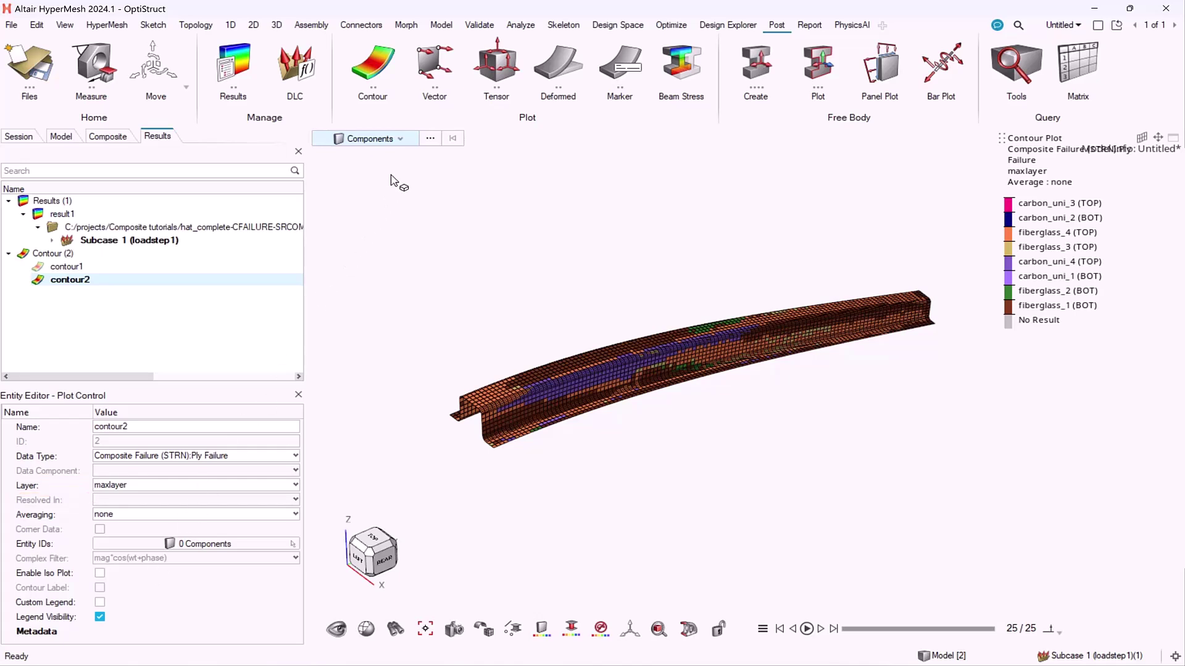
{"action": "left_click", "coordinate": [357, 58]}
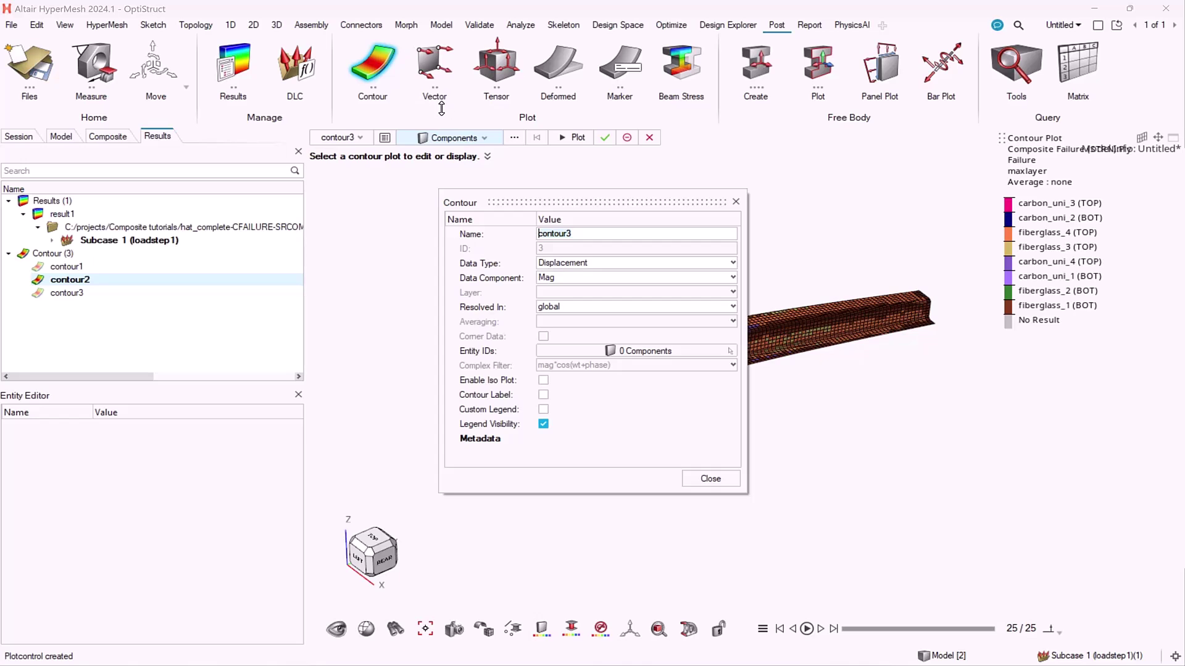
Plot Composite Failure: Bond Failure on contour3 at max layer, peaking at 4.392e-01.
{"action": "left_click", "coordinate": [696, 264]}
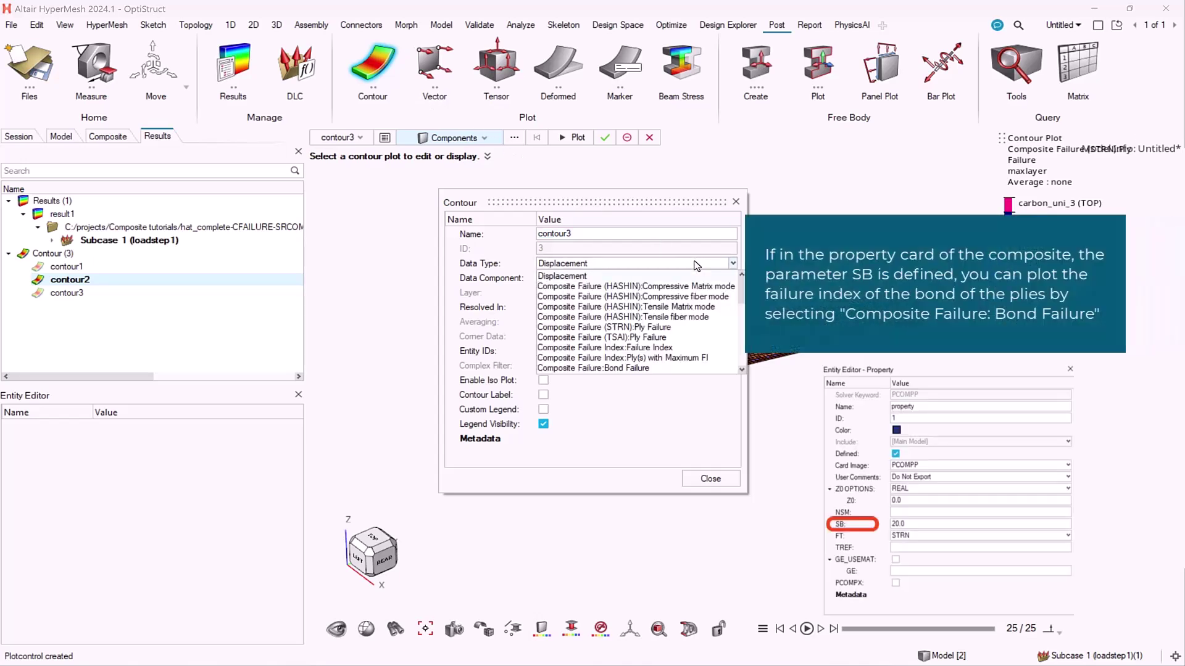
{"action": "scroll", "coordinate": [696, 265], "scroll_direction": "down", "scroll_amount": 2}
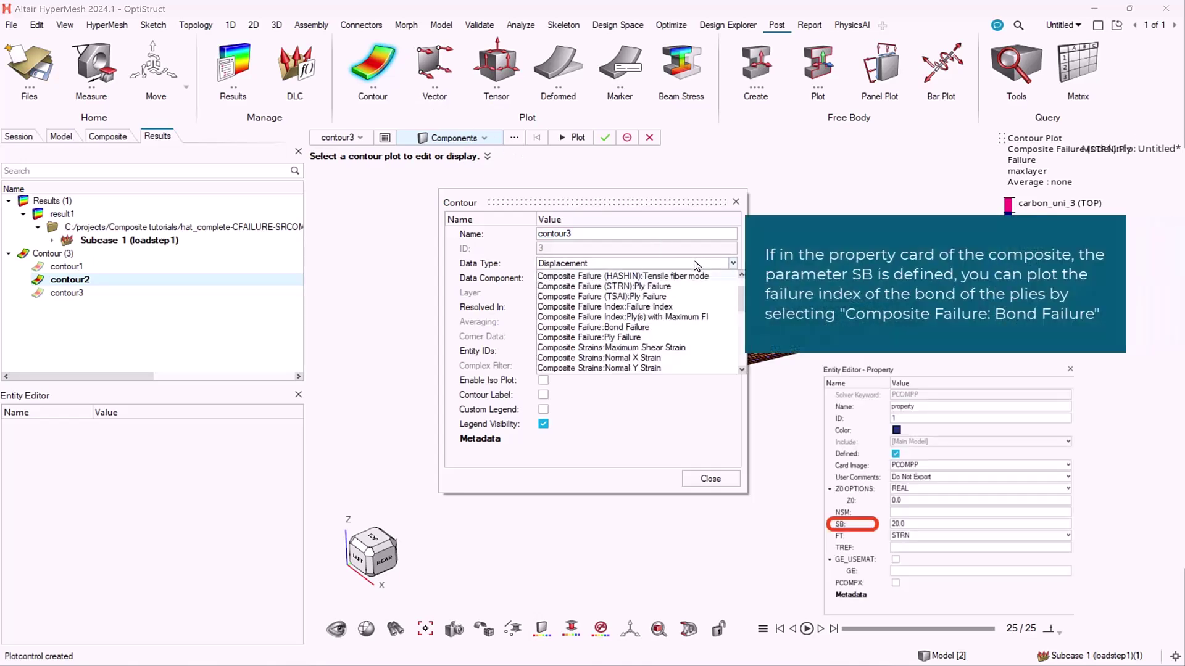
{"action": "left_click", "coordinate": [631, 327]}
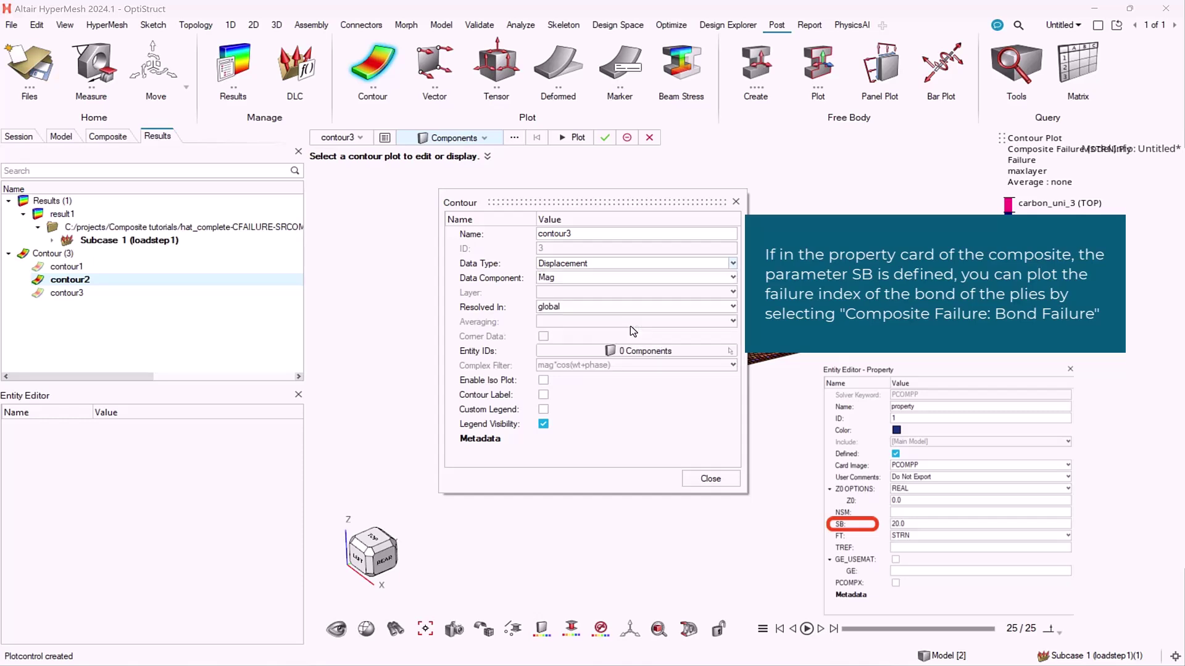
{"action": "left_click", "coordinate": [572, 137]}
{"action": "left_click", "coordinate": [605, 137]}
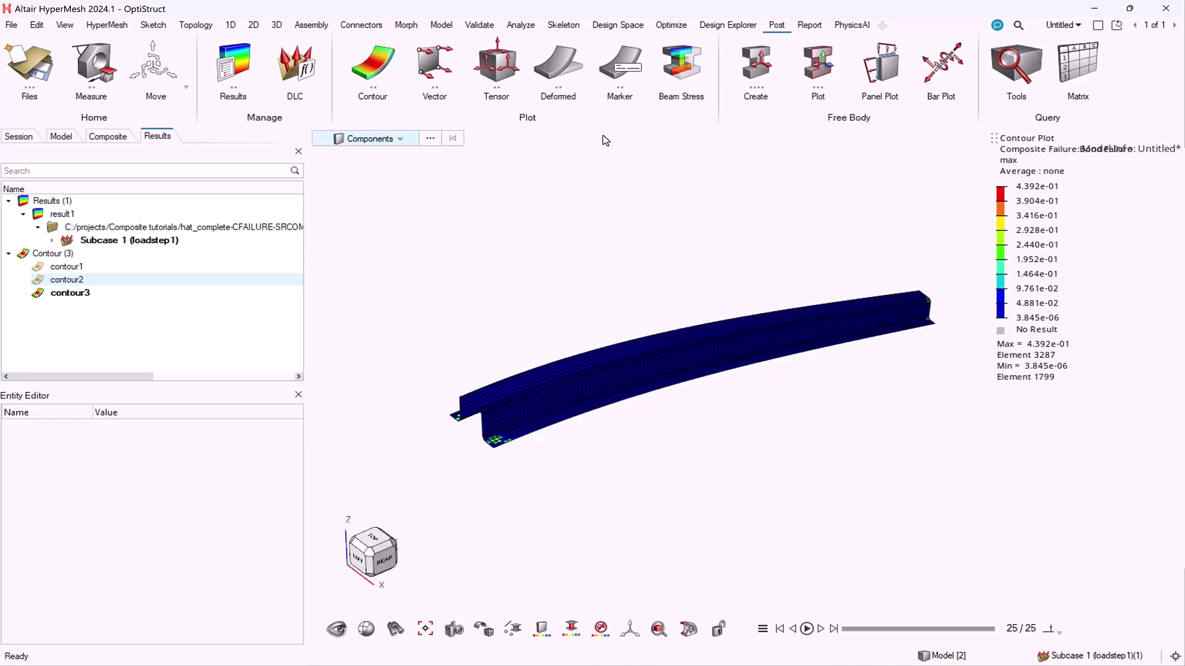
{"action": "left_click", "coordinate": [100, 294]}
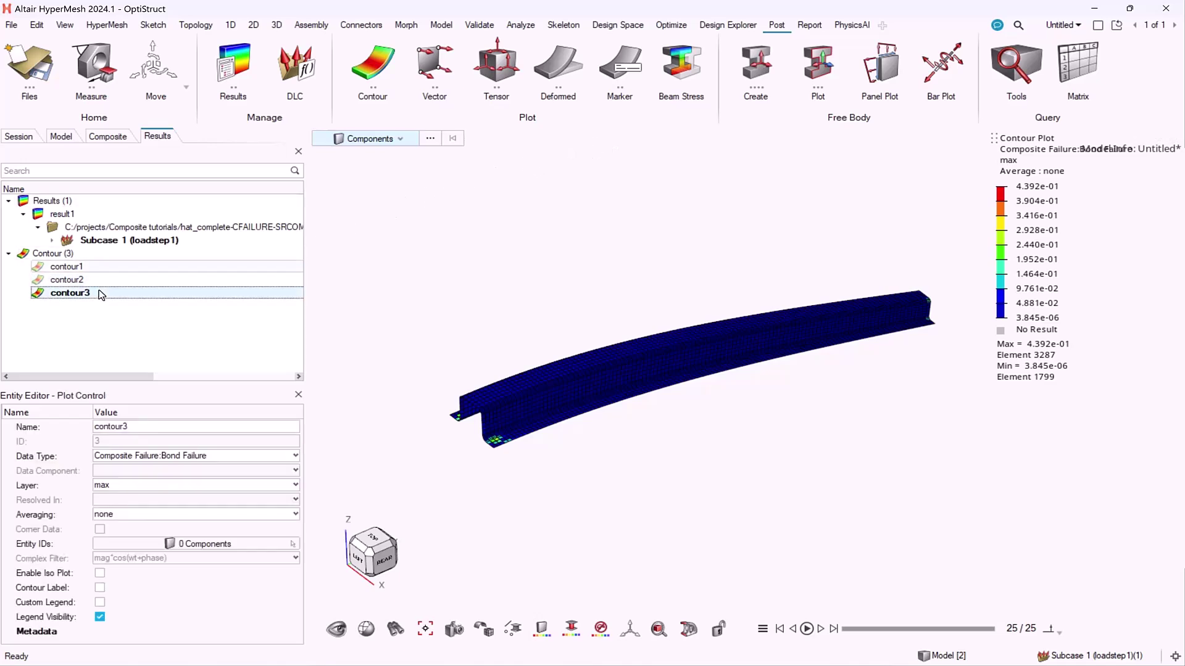
{"action": "left_click", "coordinate": [354, 56]}
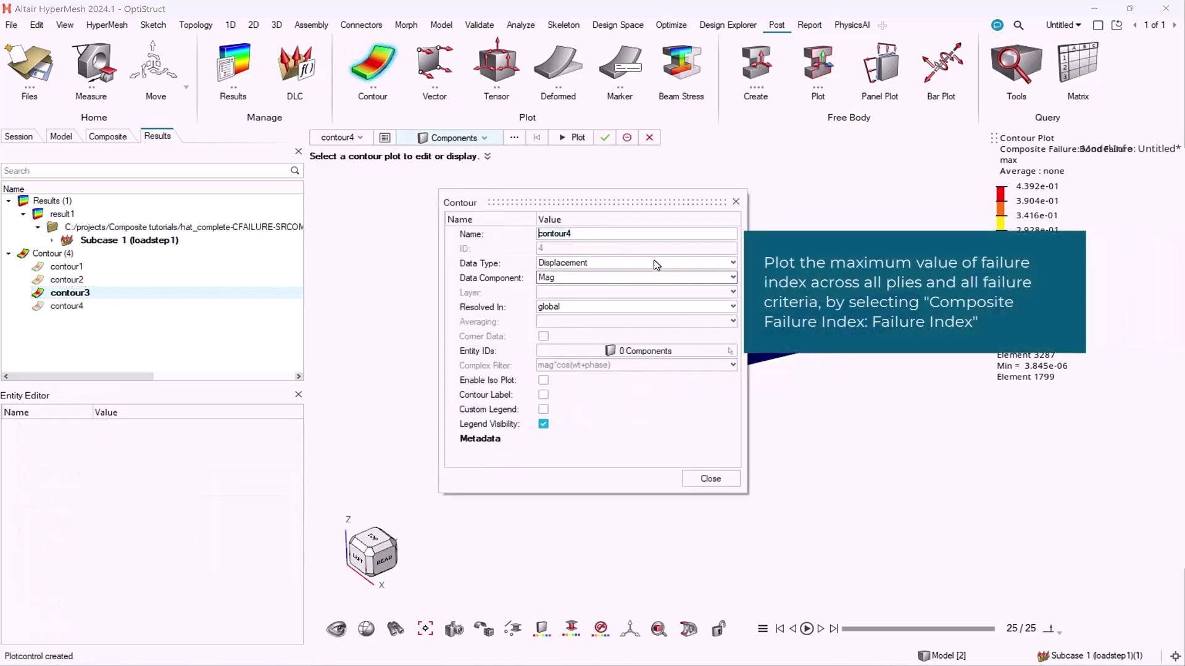
Plot Composite Failure Index: Failure Index on contour4, ranging 9.856e-03 to 5.823e-01.
{"action": "left_click", "coordinate": [655, 263]}
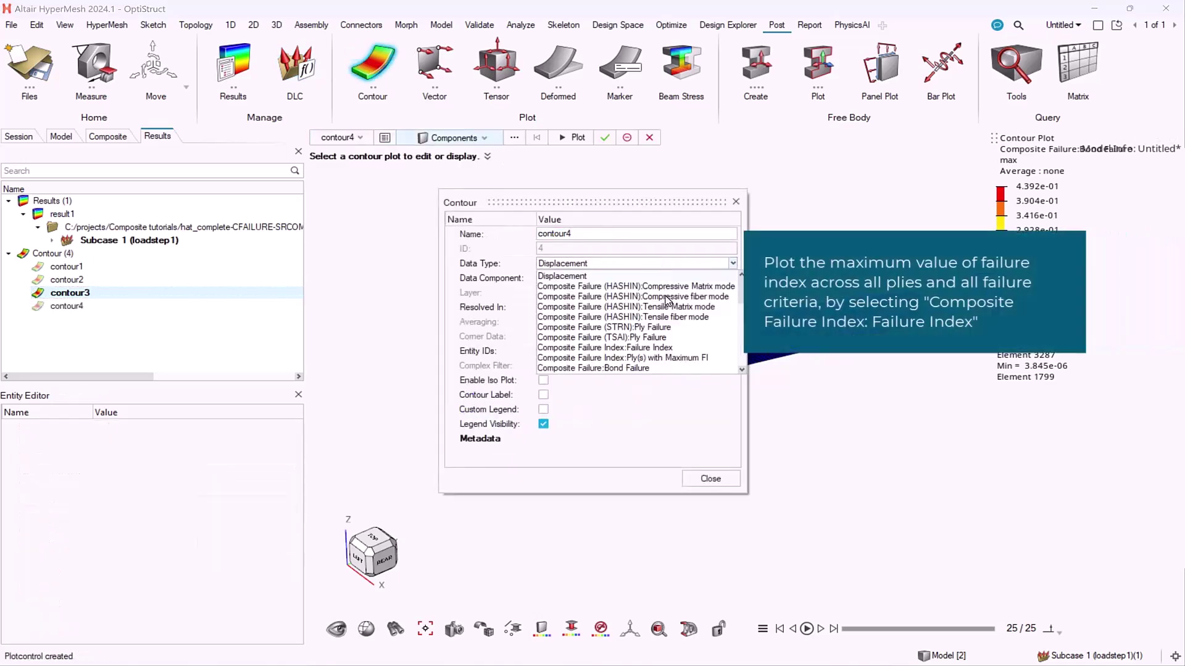
{"action": "left_click", "coordinate": [666, 349]}
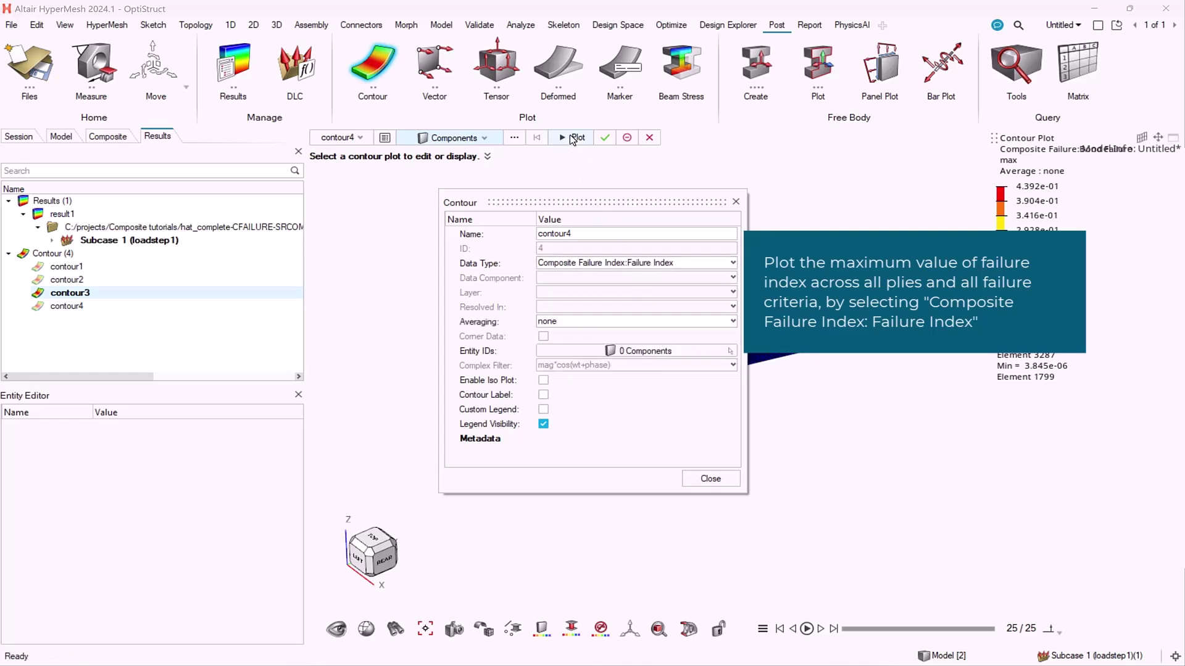
{"action": "left_click", "coordinate": [571, 137]}
{"action": "left_click", "coordinate": [605, 138]}
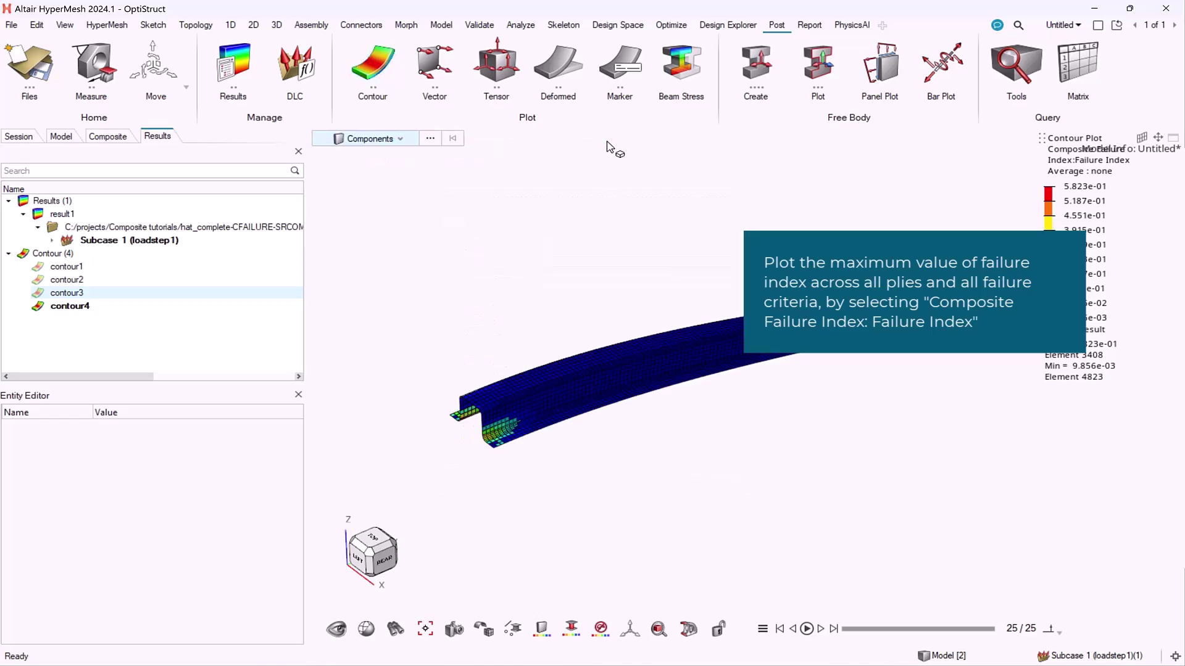
{"action": "left_click", "coordinate": [224, 308]}
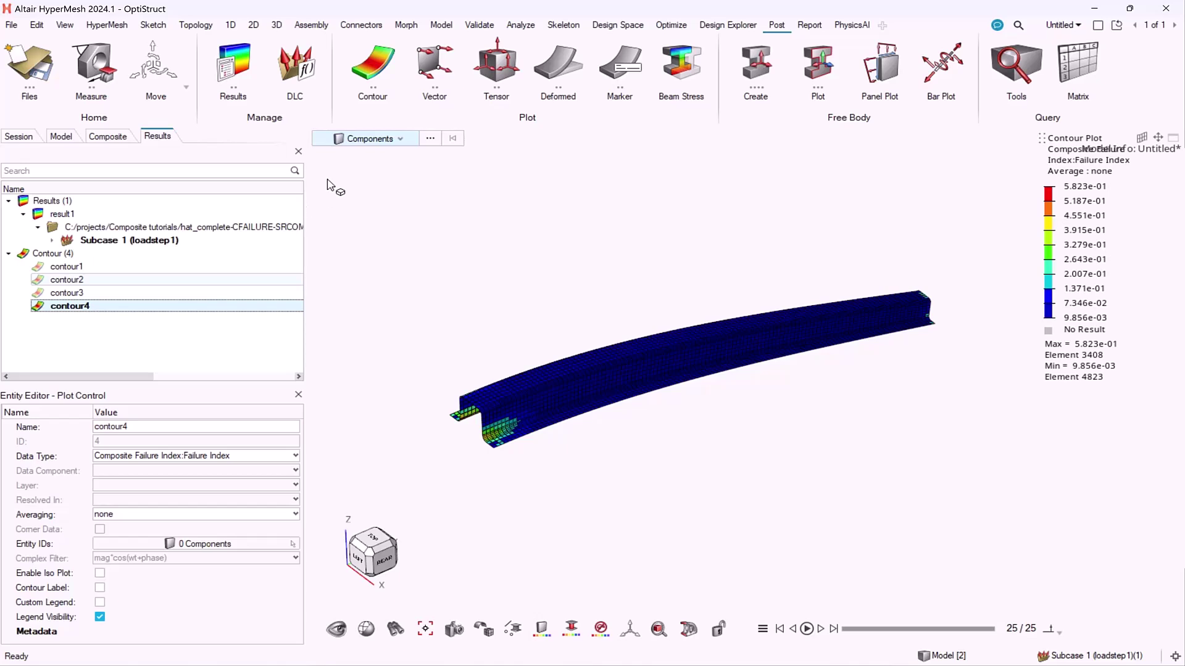
{"action": "left_click", "coordinate": [372, 67]}
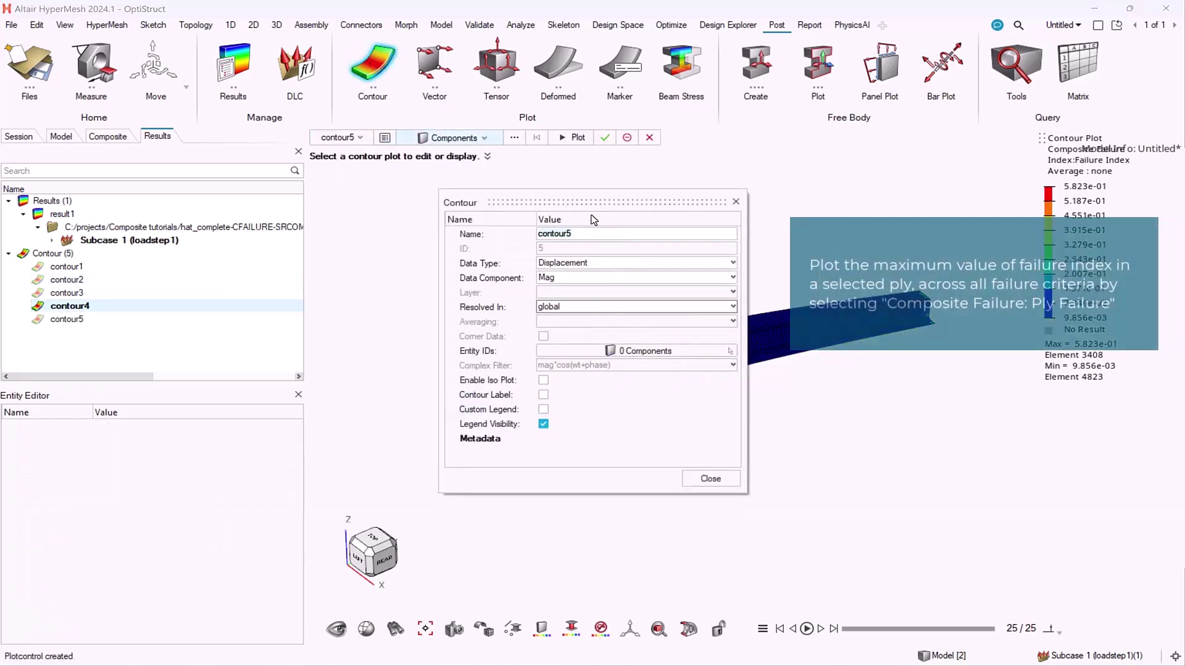
Plot Composite Failure: Ply Failure as contour5.
{"action": "left_click", "coordinate": [667, 265]}
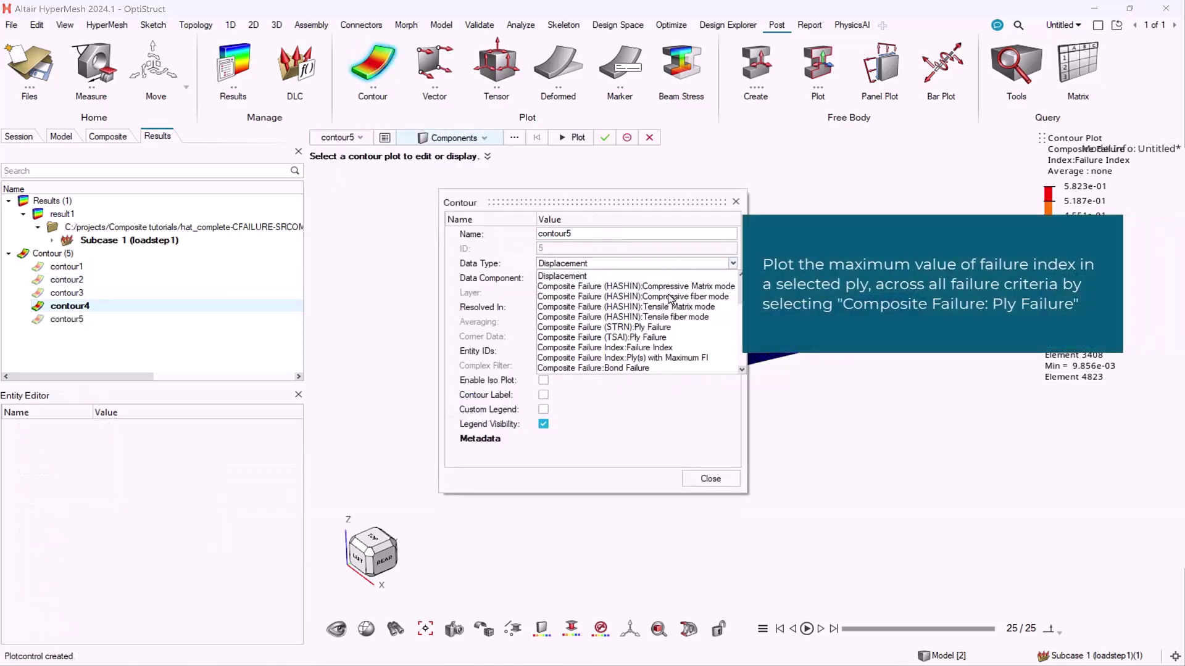
{"action": "scroll", "coordinate": [670, 299], "scroll_direction": "down", "scroll_amount": 1}
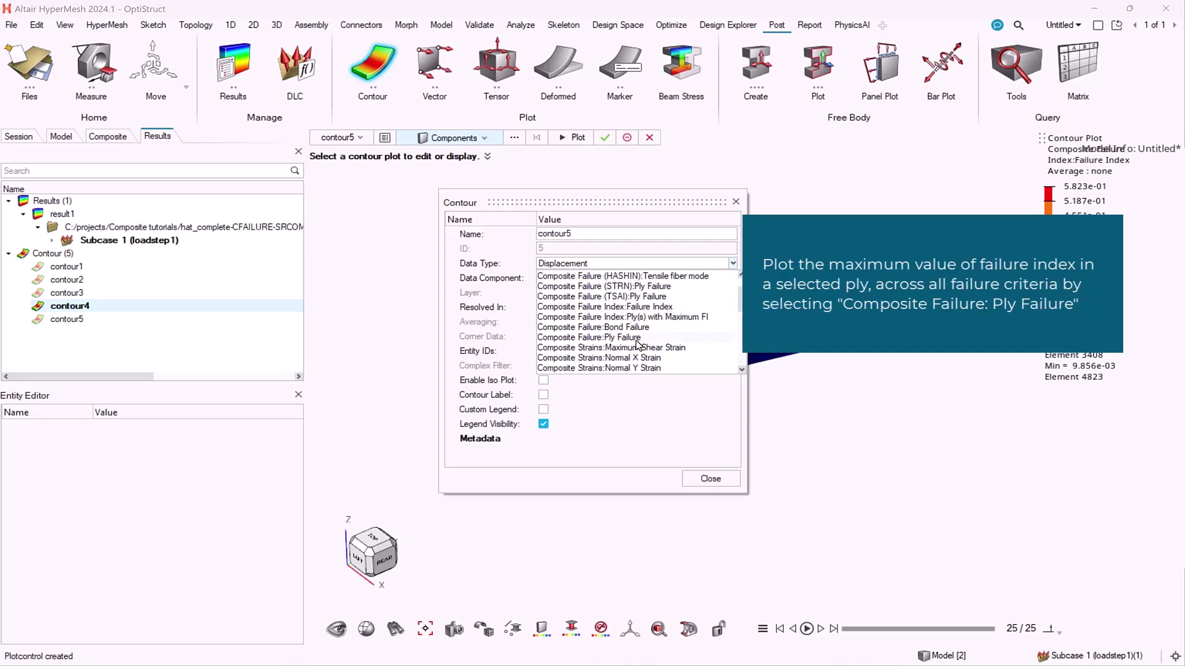
{"action": "left_click", "coordinate": [617, 337]}
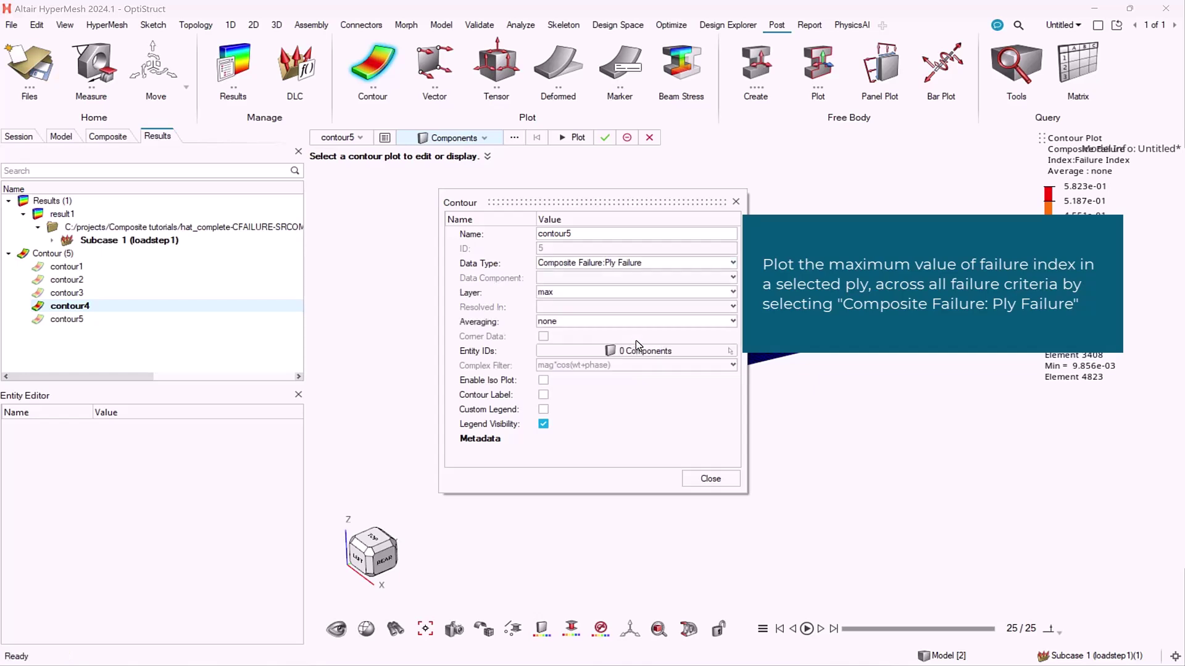
{"action": "left_click", "coordinate": [571, 137]}
{"action": "left_click", "coordinate": [604, 137]}
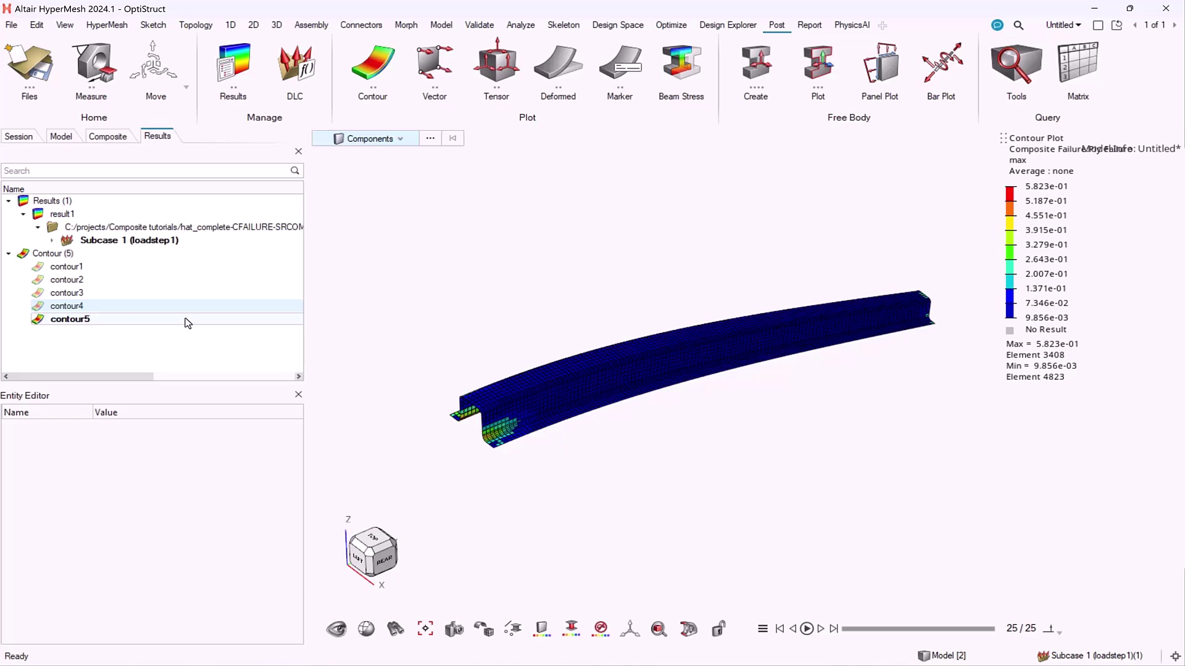
{"action": "left_click", "coordinate": [188, 320]}
View contour5's ply failure for the fiberglass_1 (BOT) and fiberglass_1 (TOP) layers.
{"action": "left_click", "coordinate": [250, 455]}
{"action": "scroll", "coordinate": [188, 498], "scroll_direction": "up", "scroll_amount": 2}
{"action": "left_click", "coordinate": [265, 459]}
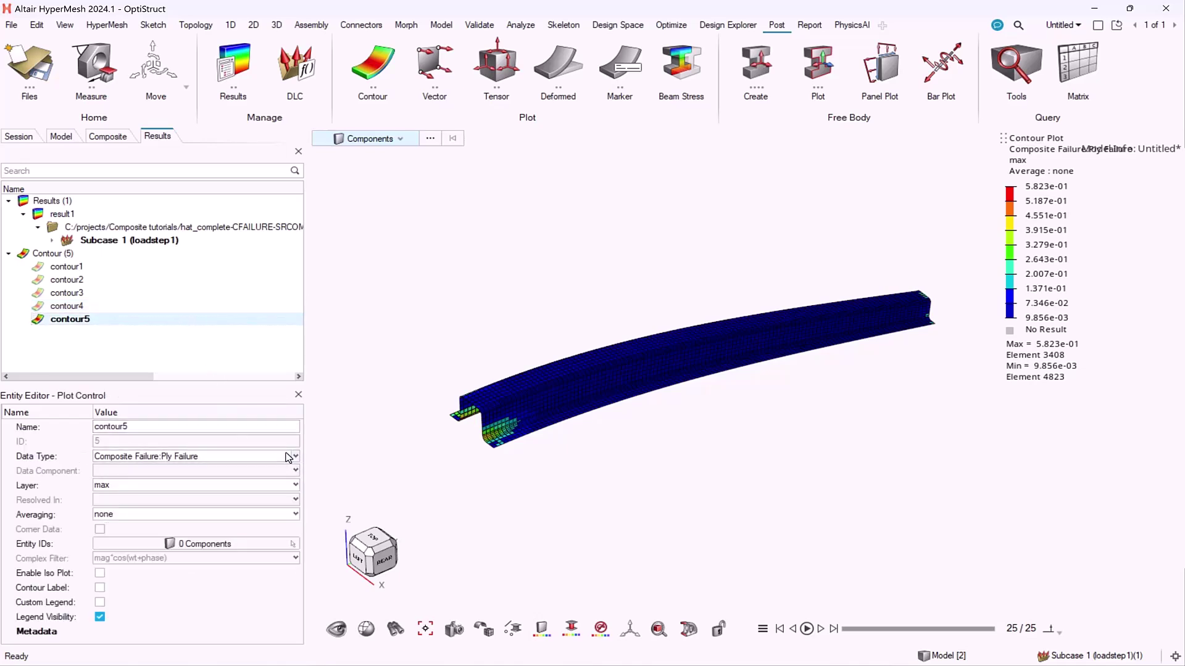
{"action": "left_click", "coordinate": [216, 485]}
{"action": "scroll", "coordinate": [140, 536], "scroll_direction": "up", "scroll_amount": 4}
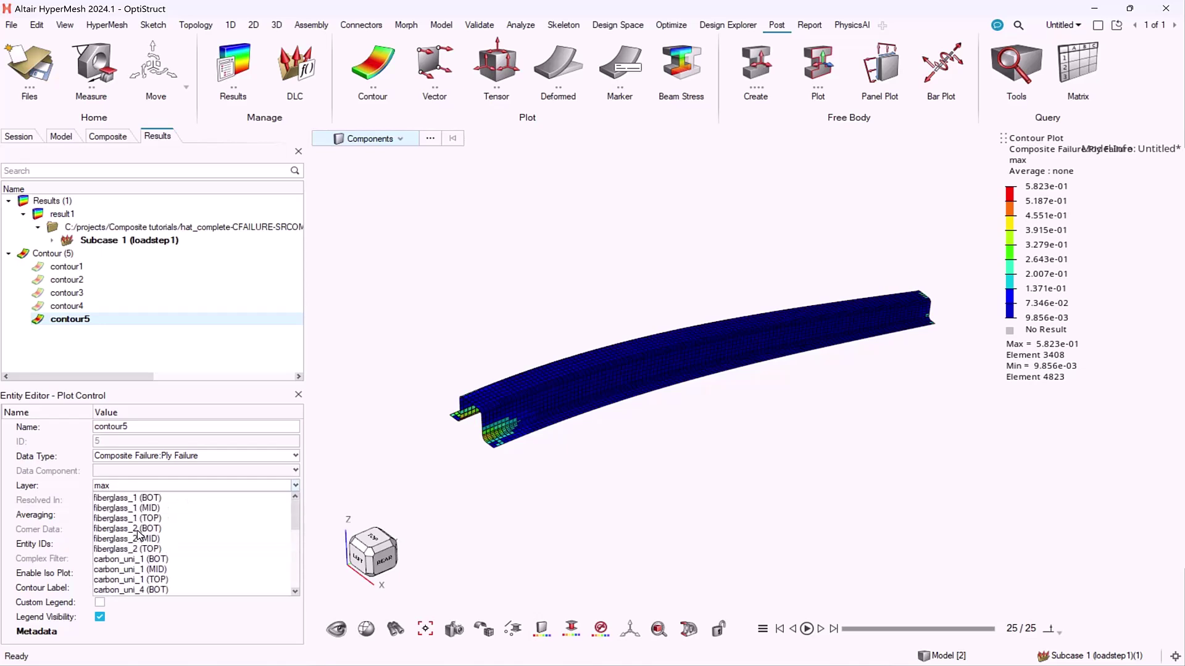
{"action": "left_click", "coordinate": [148, 499]}
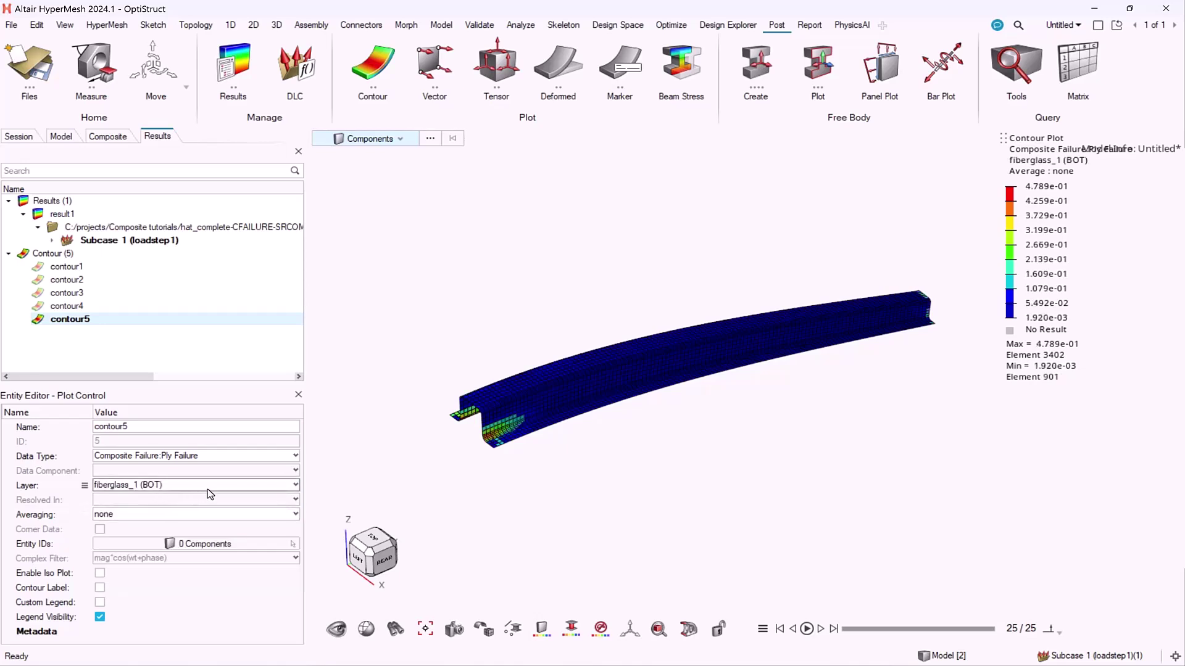
{"action": "left_click", "coordinate": [179, 486]}
{"action": "left_click", "coordinate": [180, 519]}
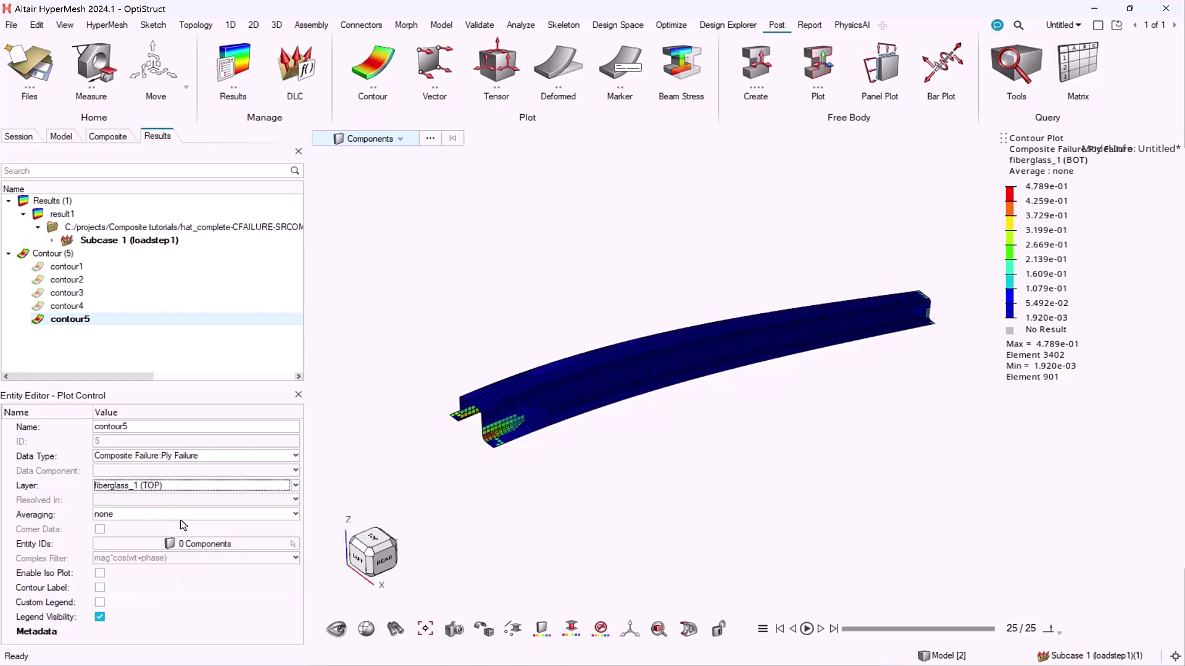
Show carbon_uni_2 (TOP) ply failure, then set contour5's layer to maxlayer.
{"action": "left_click", "coordinate": [194, 487]}
{"action": "scroll", "coordinate": [194, 487], "scroll_direction": "down", "scroll_amount": 2}
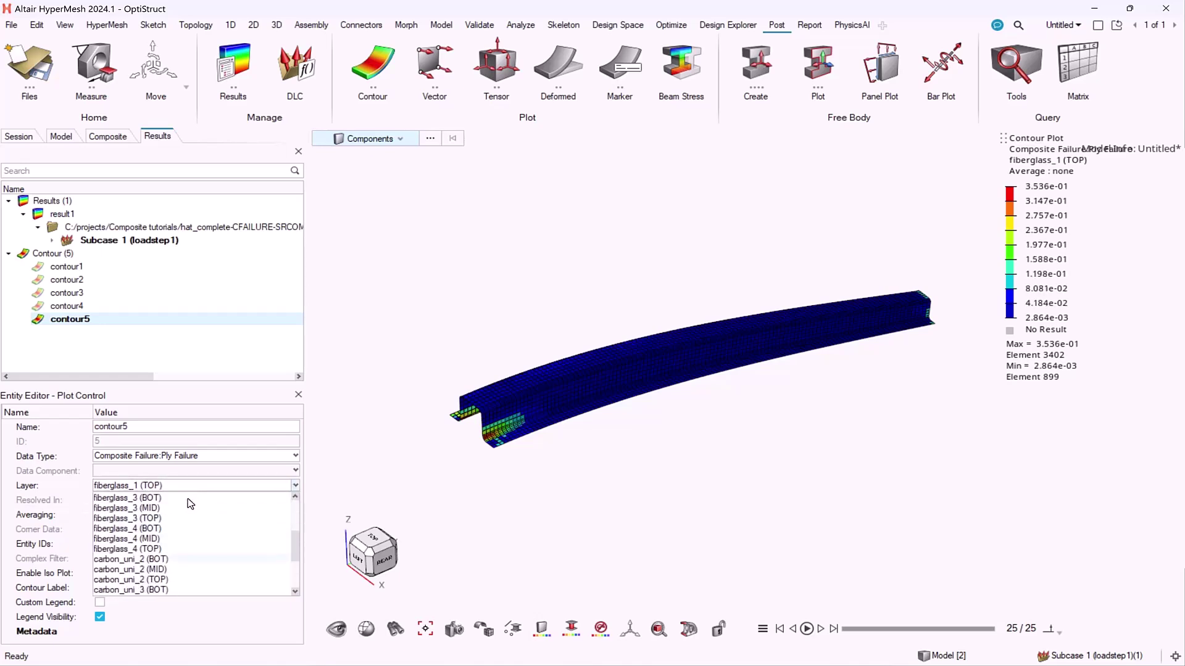
{"action": "scroll", "coordinate": [167, 540], "scroll_direction": "down", "scroll_amount": 2}
{"action": "left_click", "coordinate": [168, 539]}
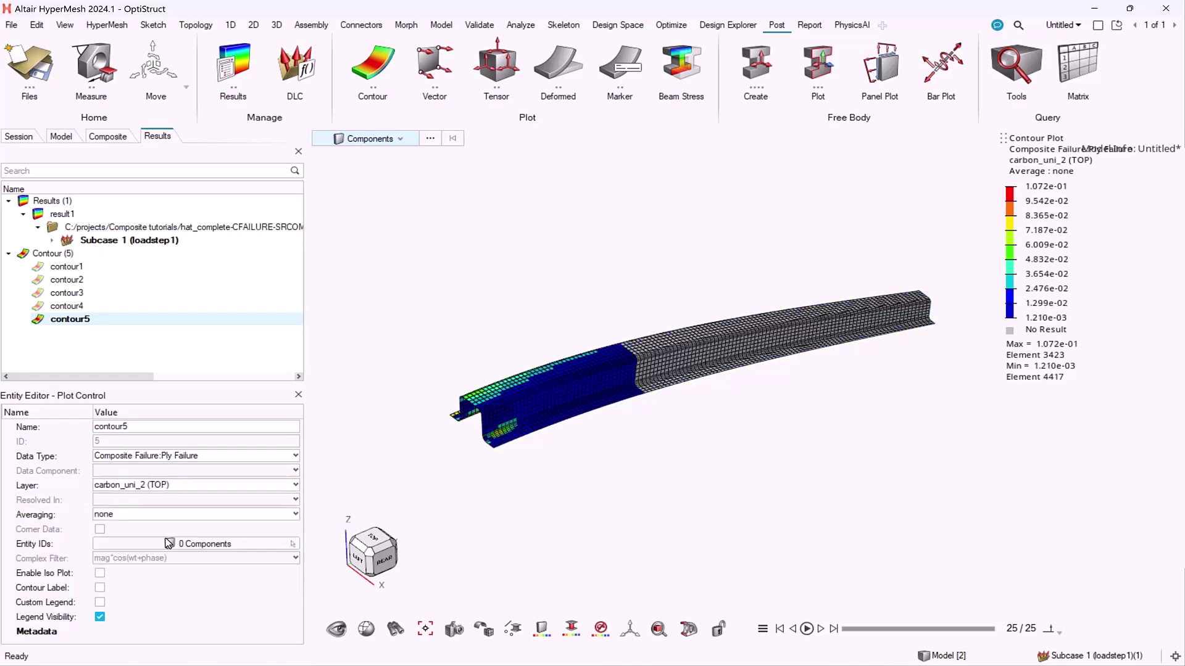
{"action": "left_click", "coordinate": [206, 487]}
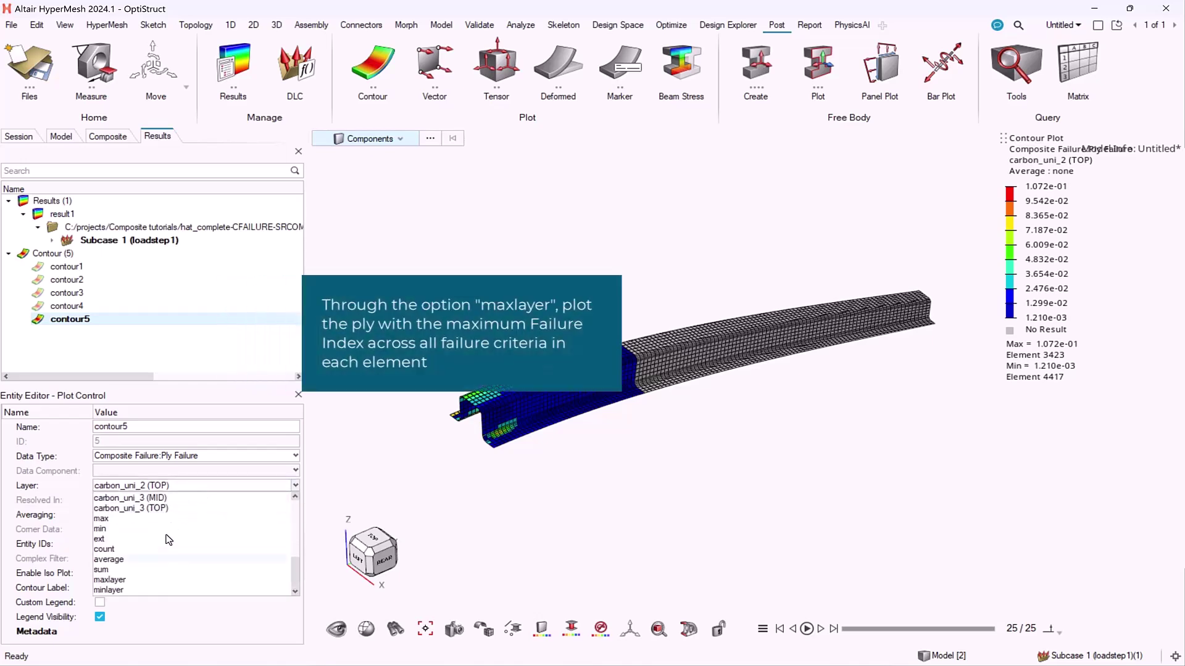
{"action": "left_click", "coordinate": [147, 582]}
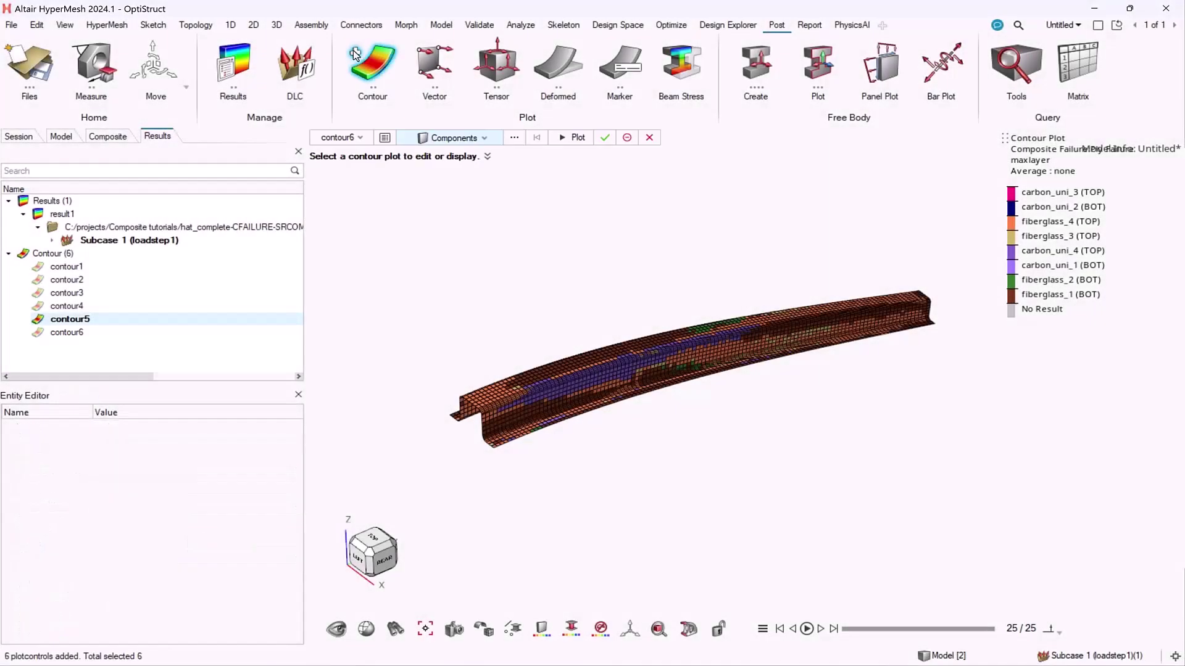
Create contour6 plotting Composite Strength (HASH): Ply Strength.
{"action": "left_click", "coordinate": [355, 54]}
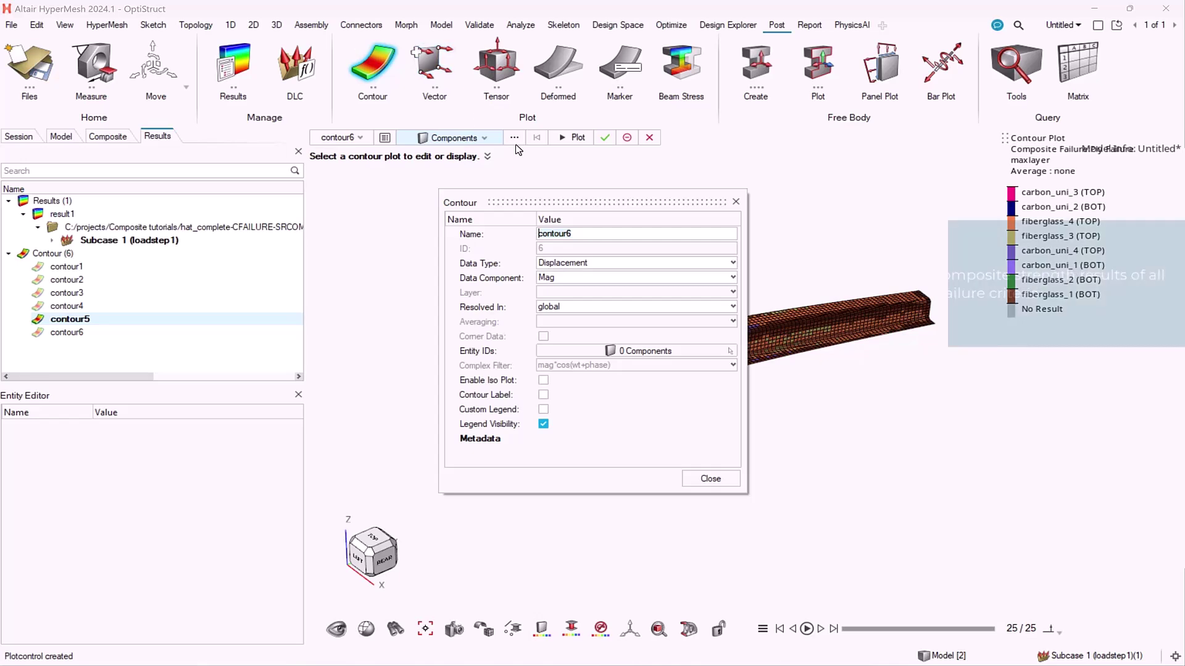
{"action": "left_click", "coordinate": [723, 265]}
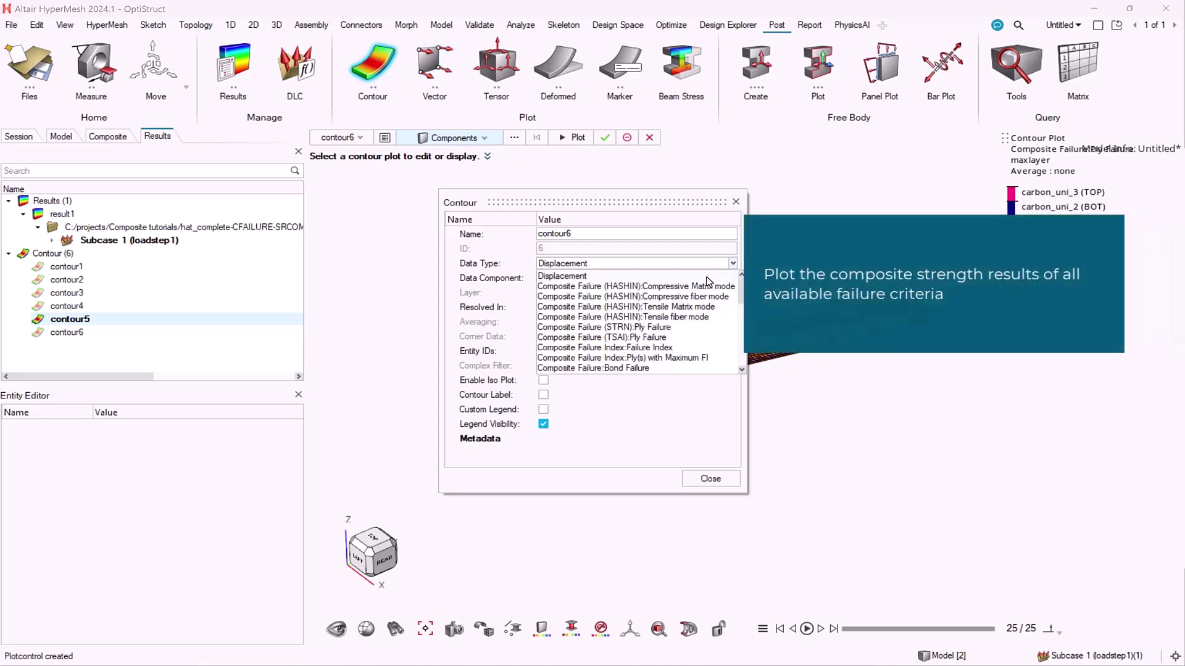
{"action": "scroll", "coordinate": [682, 305], "scroll_direction": "down", "scroll_amount": 9}
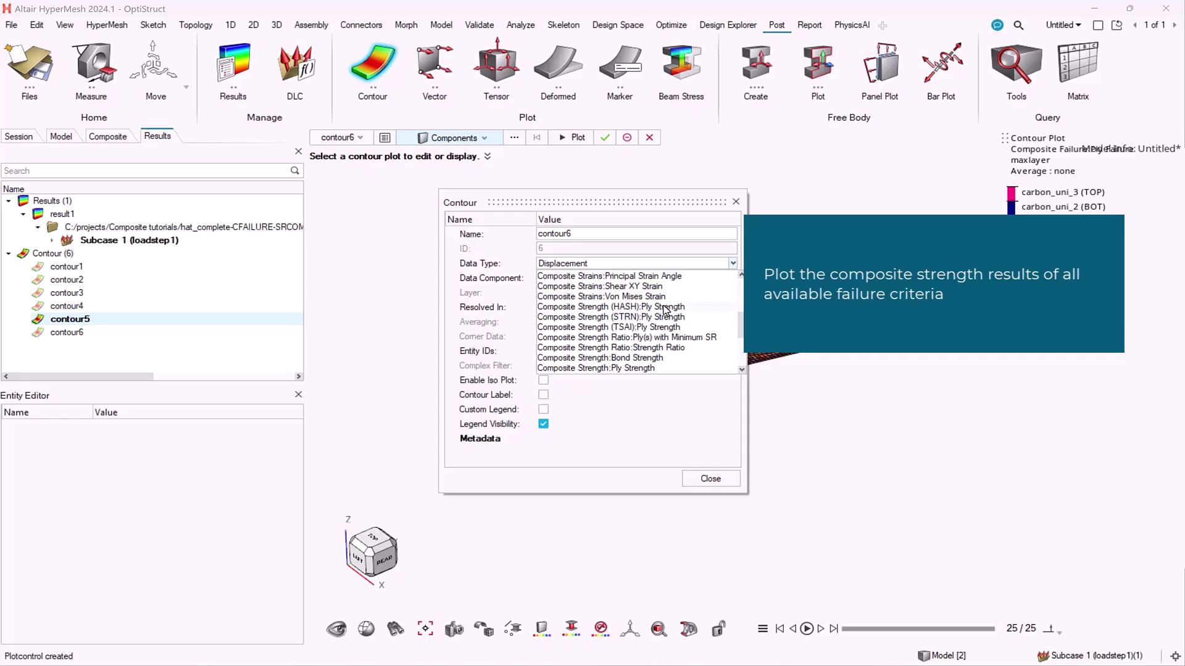
{"action": "left_click", "coordinate": [666, 308]}
{"action": "left_click", "coordinate": [573, 137]}
{"action": "left_click", "coordinate": [605, 138]}
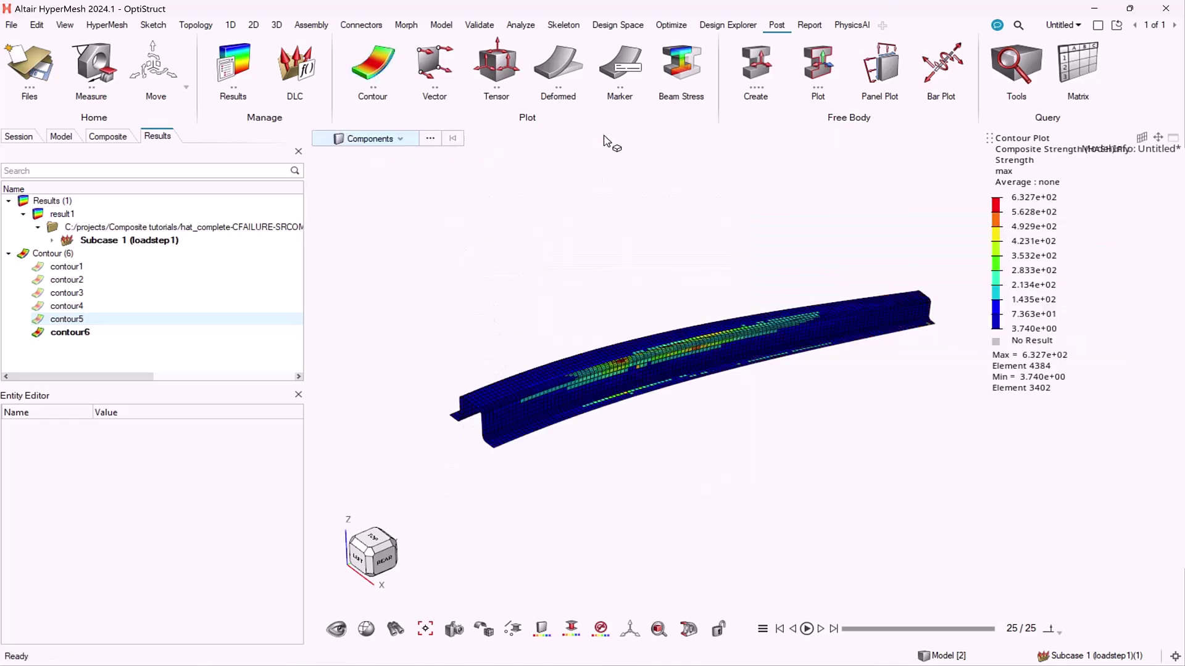
{"action": "left_click", "coordinate": [136, 333]}
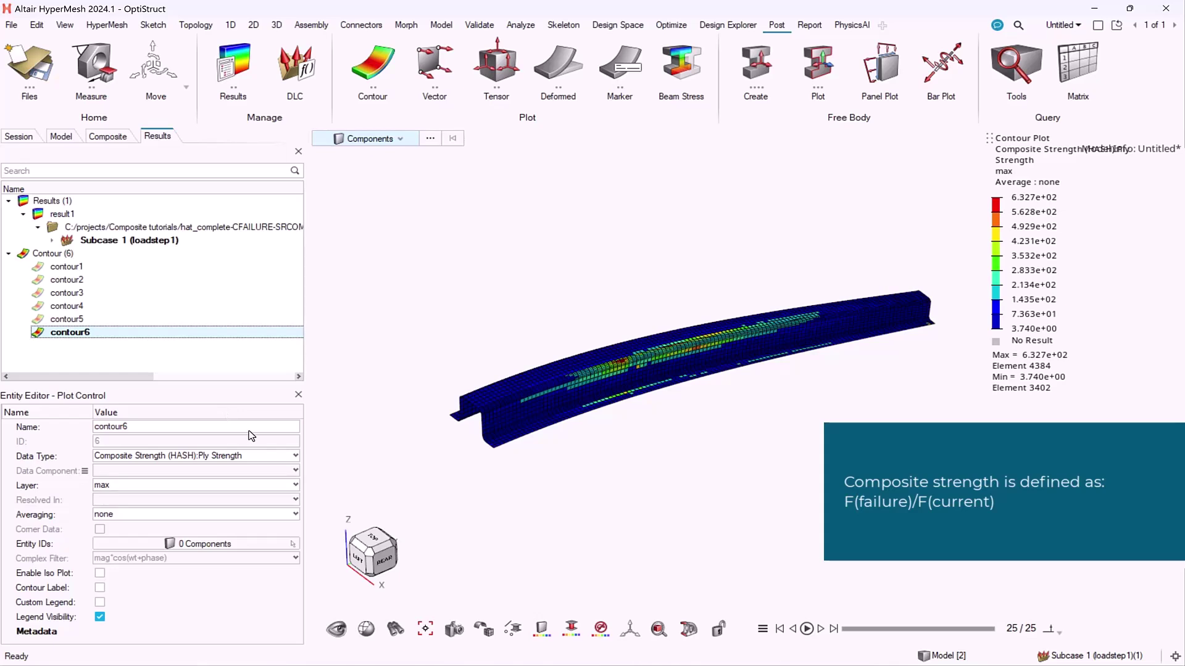
Switch contour6 to STRN, then TSAI Ply Strength, peaking at 1.749e+03.
{"action": "left_click", "coordinate": [281, 456]}
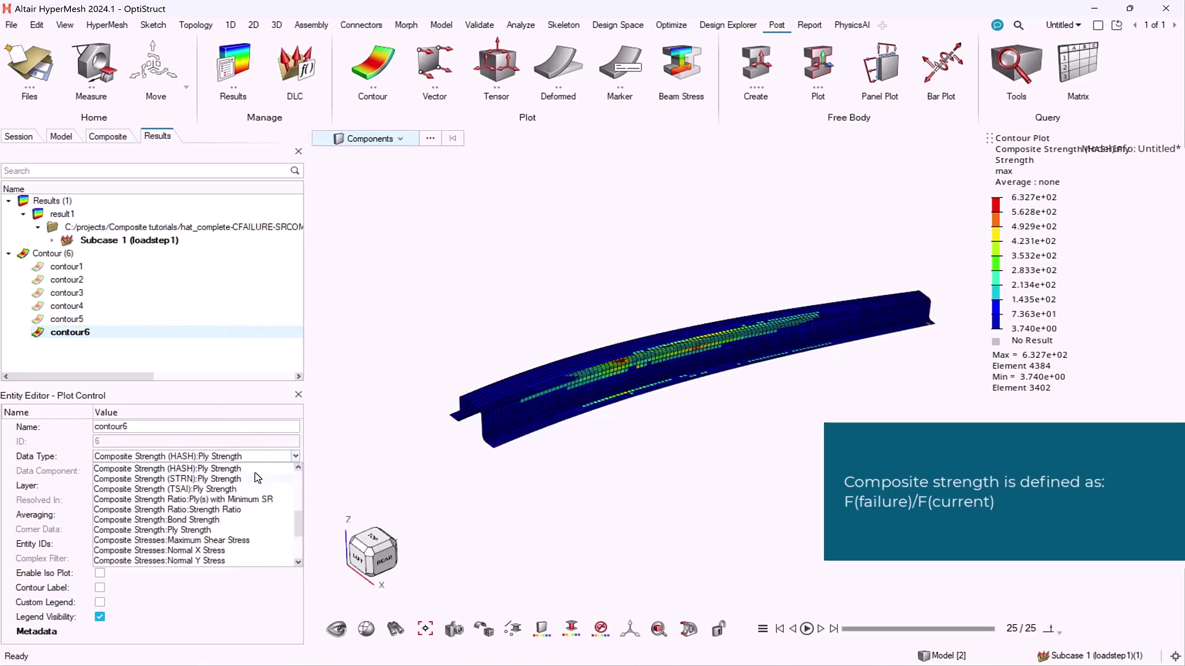
{"action": "left_click", "coordinate": [258, 479]}
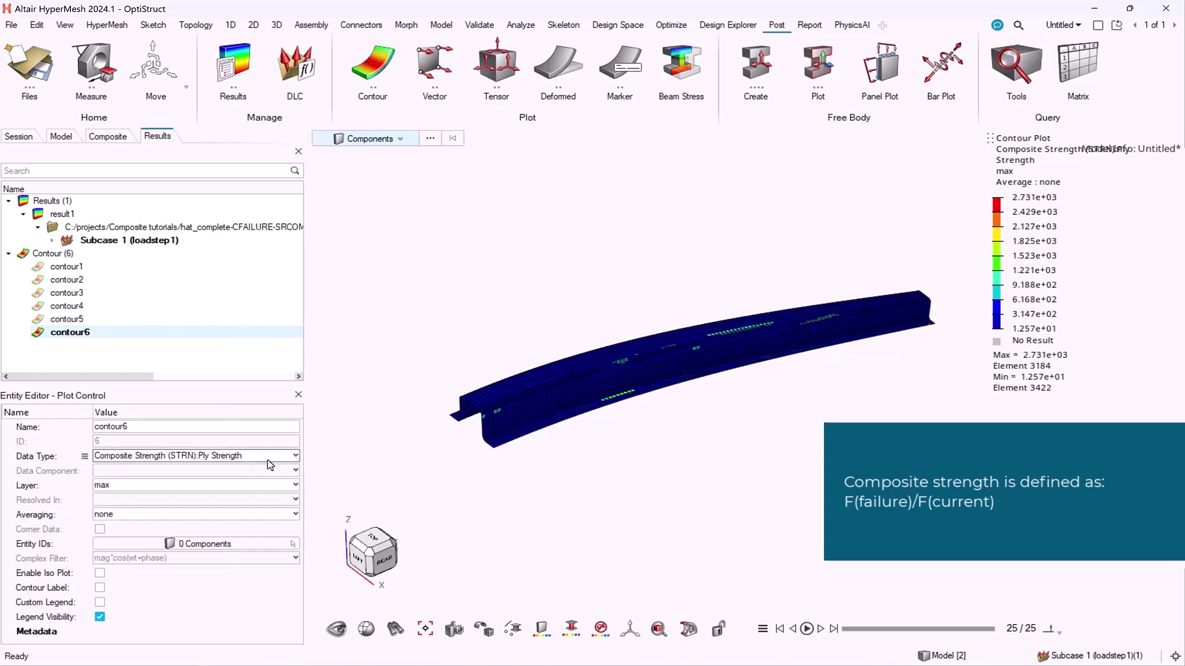
{"action": "left_click", "coordinate": [269, 461]}
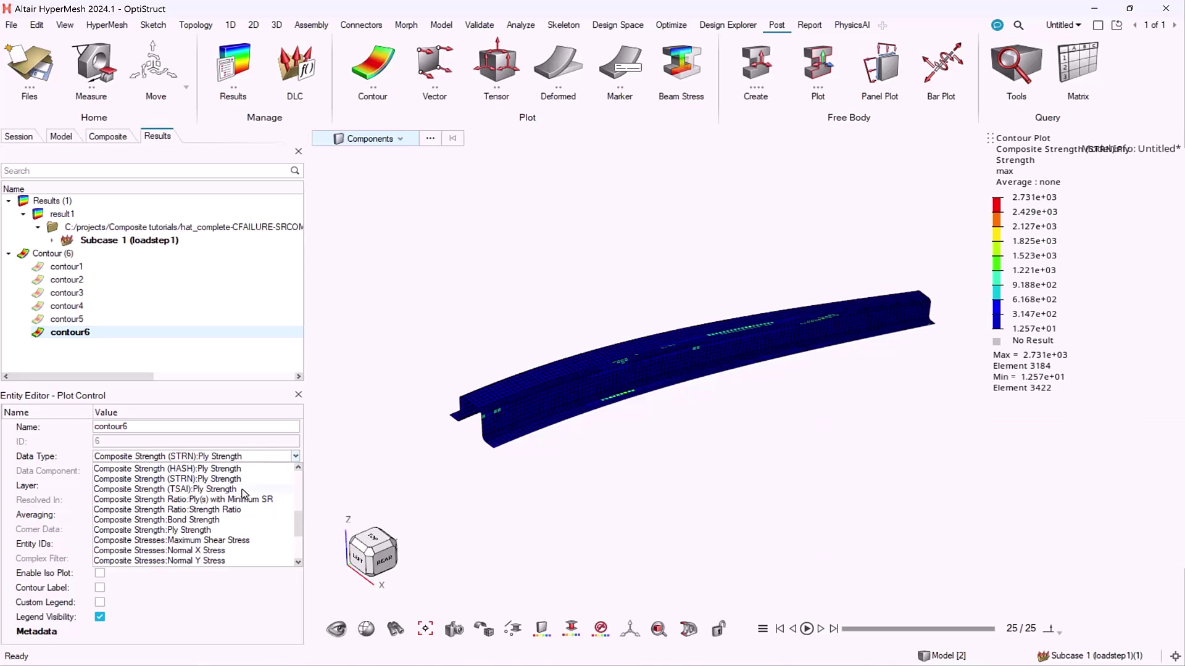
{"action": "left_click", "coordinate": [245, 490]}
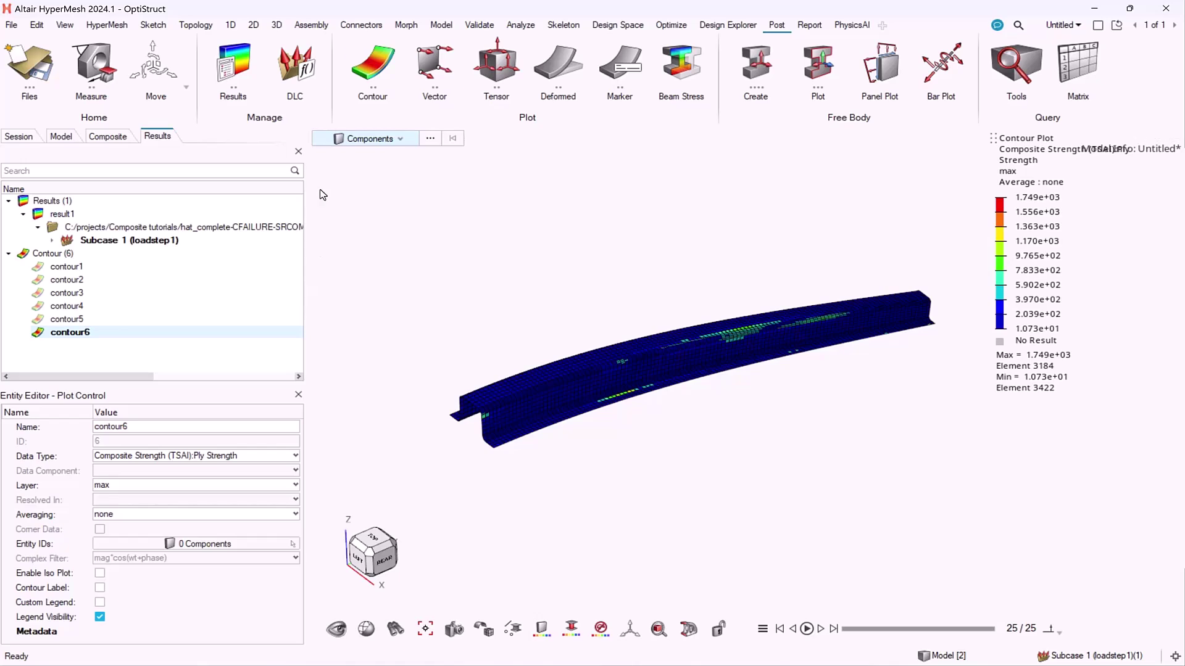
{"action": "left_click", "coordinate": [370, 64]}
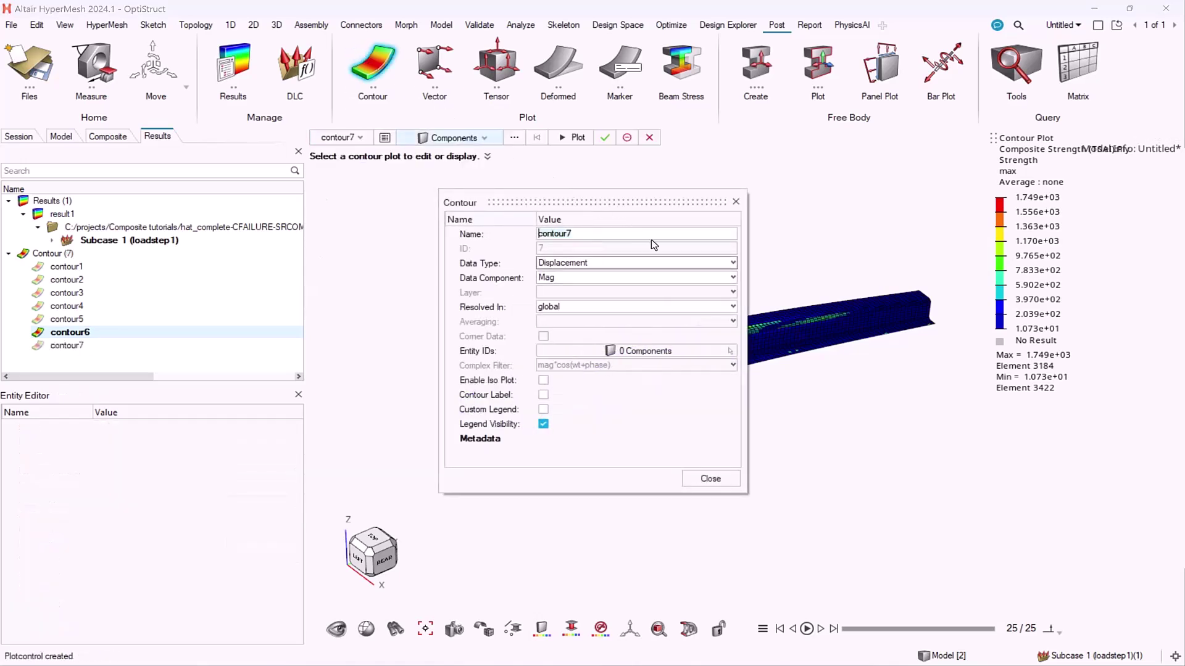
Plot Composite Strength Ratio:Strength Ratio on the beam as contour8, ranging 1.660e+00 to 8.657e+01.
{"action": "left_click", "coordinate": [683, 263]}
{"action": "scroll", "coordinate": [678, 298], "scroll_direction": "down", "scroll_amount": 2}
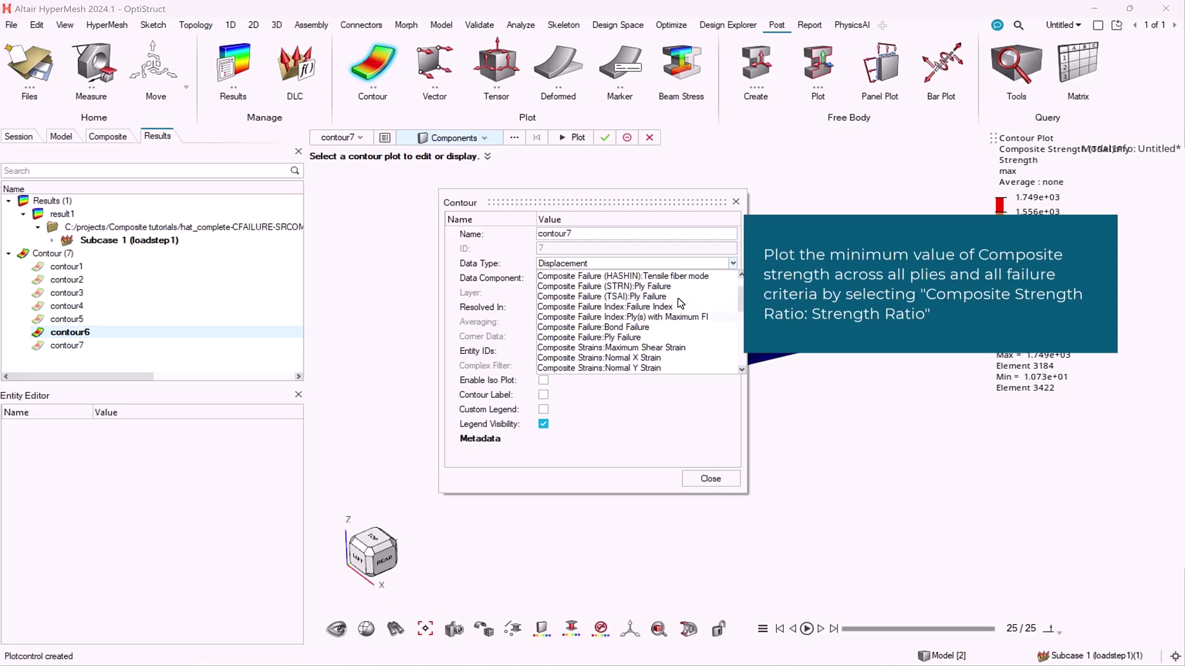
{"action": "scroll", "coordinate": [677, 298], "scroll_direction": "down", "scroll_amount": 6}
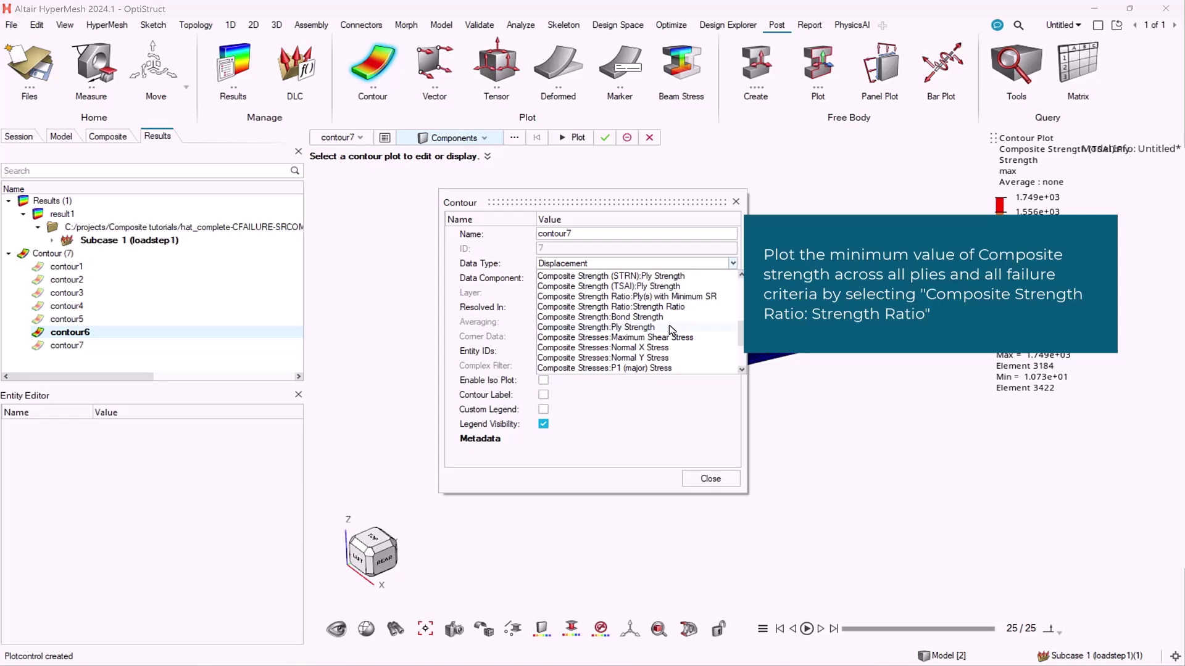
{"action": "left_click", "coordinate": [657, 306]}
{"action": "left_click", "coordinate": [575, 146]}
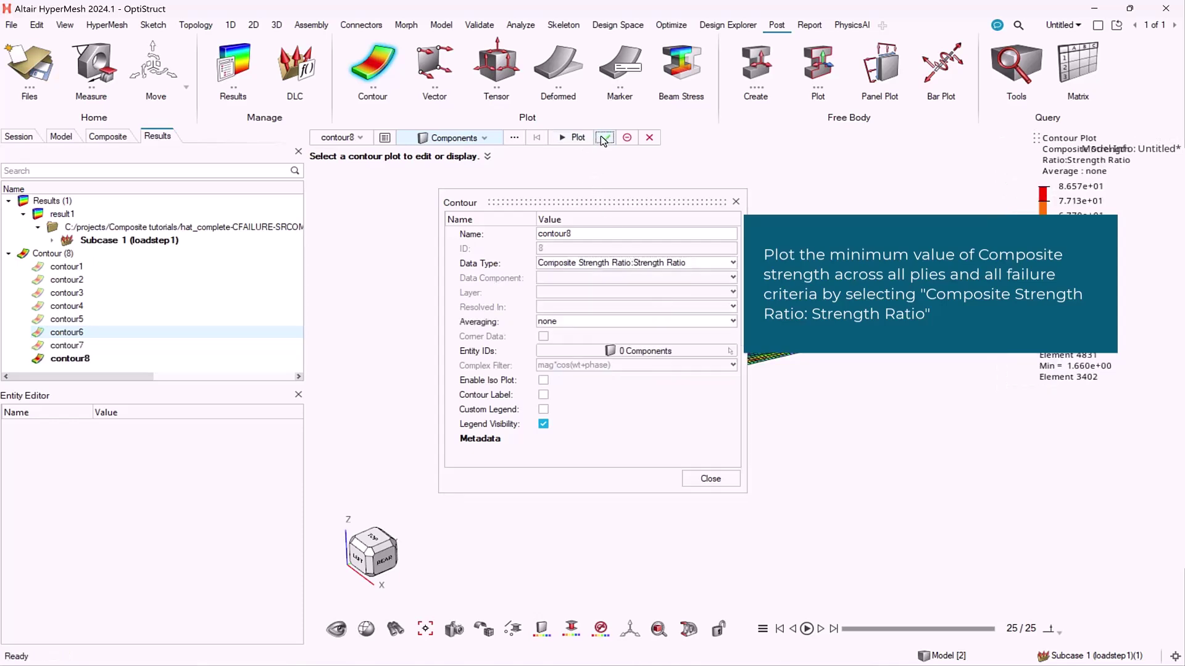
{"action": "left_click", "coordinate": [604, 138]}
{"action": "left_click", "coordinate": [154, 362]}
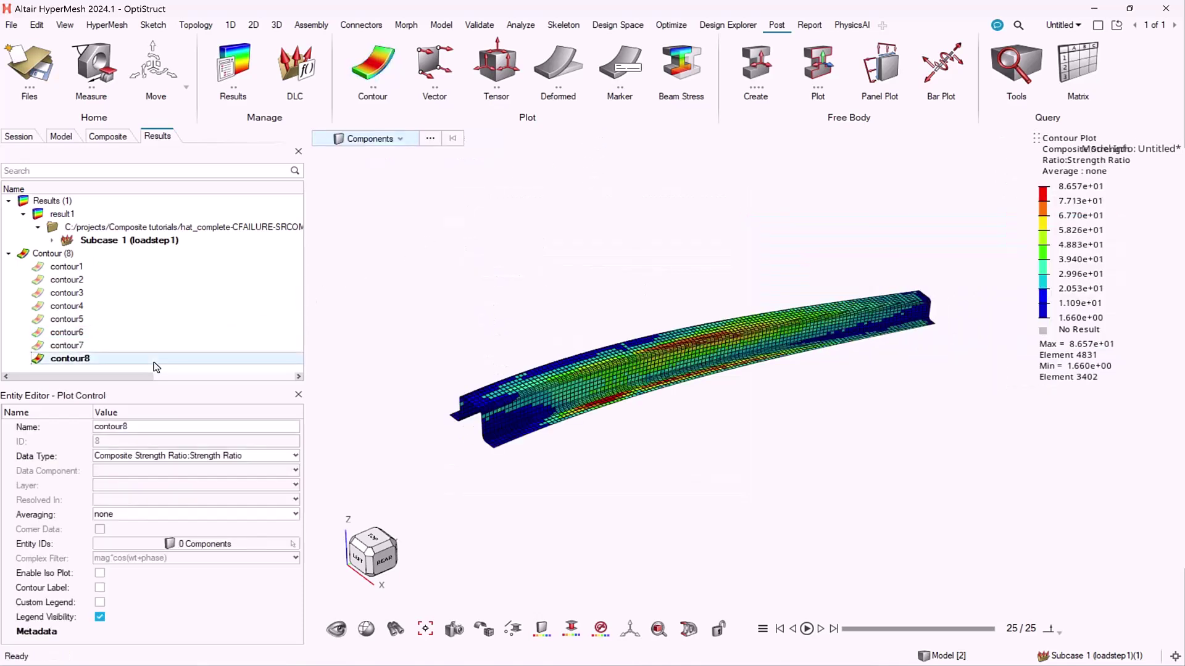
{"action": "left_click", "coordinate": [356, 56]}
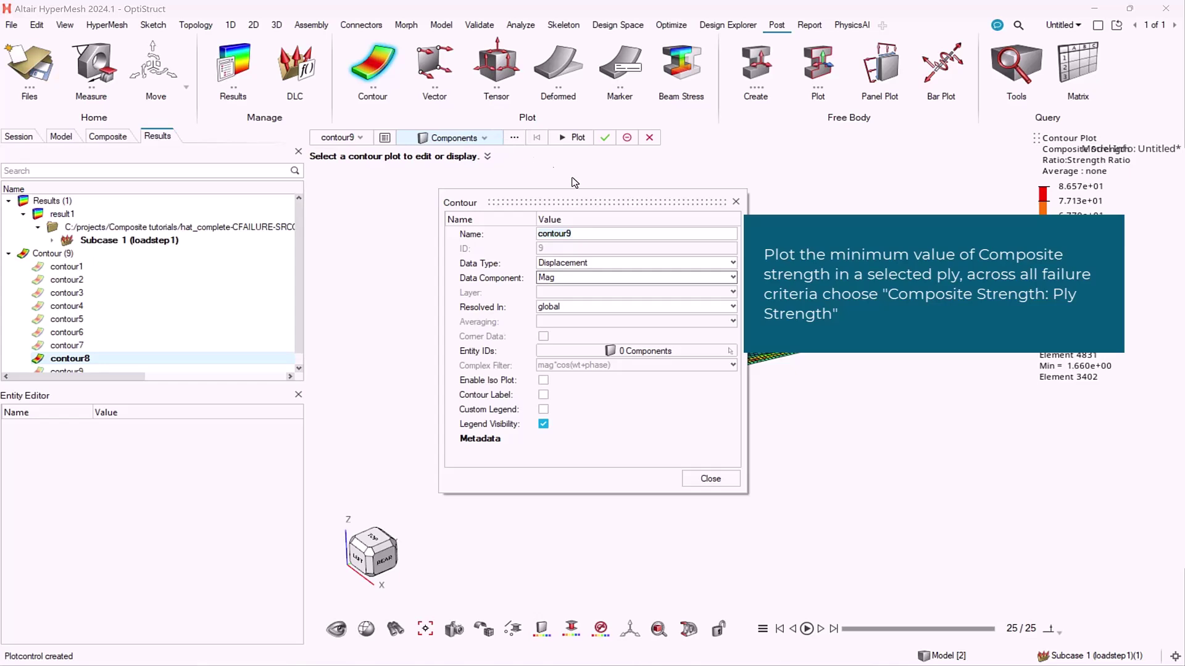
Create contour9 plotting Composite Strength:Ply Strength on the beam.
{"action": "left_click", "coordinate": [714, 264]}
{"action": "scroll", "coordinate": [645, 312], "scroll_direction": "down", "scroll_amount": 5}
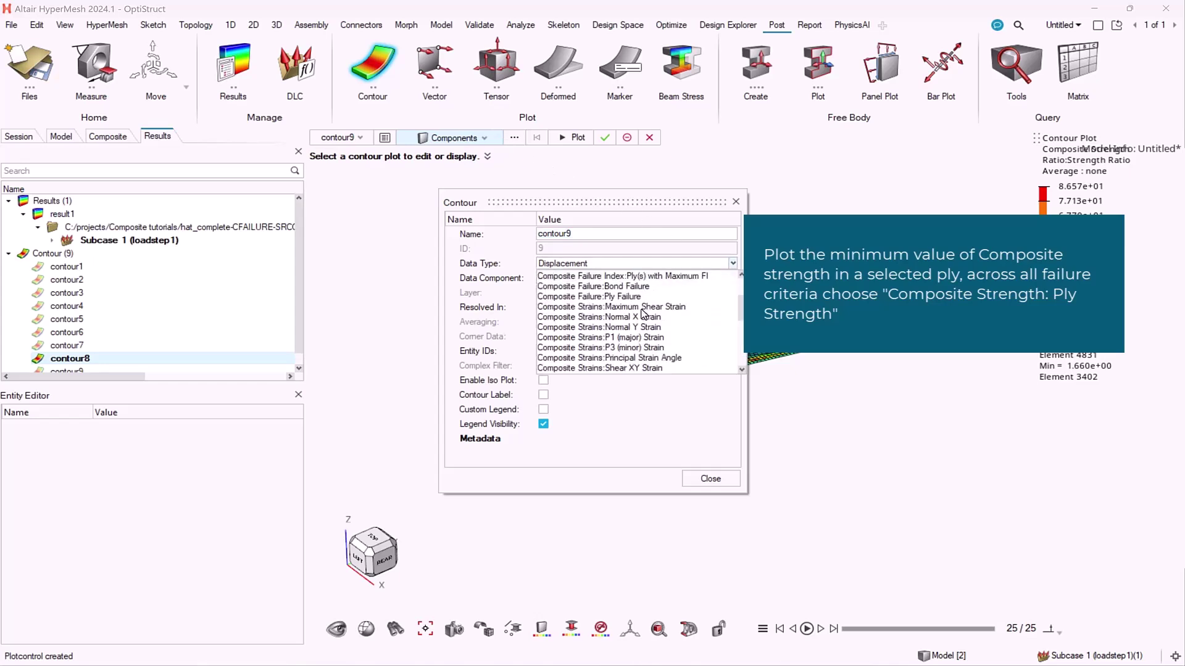
{"action": "scroll", "coordinate": [643, 314], "scroll_direction": "down", "scroll_amount": 4}
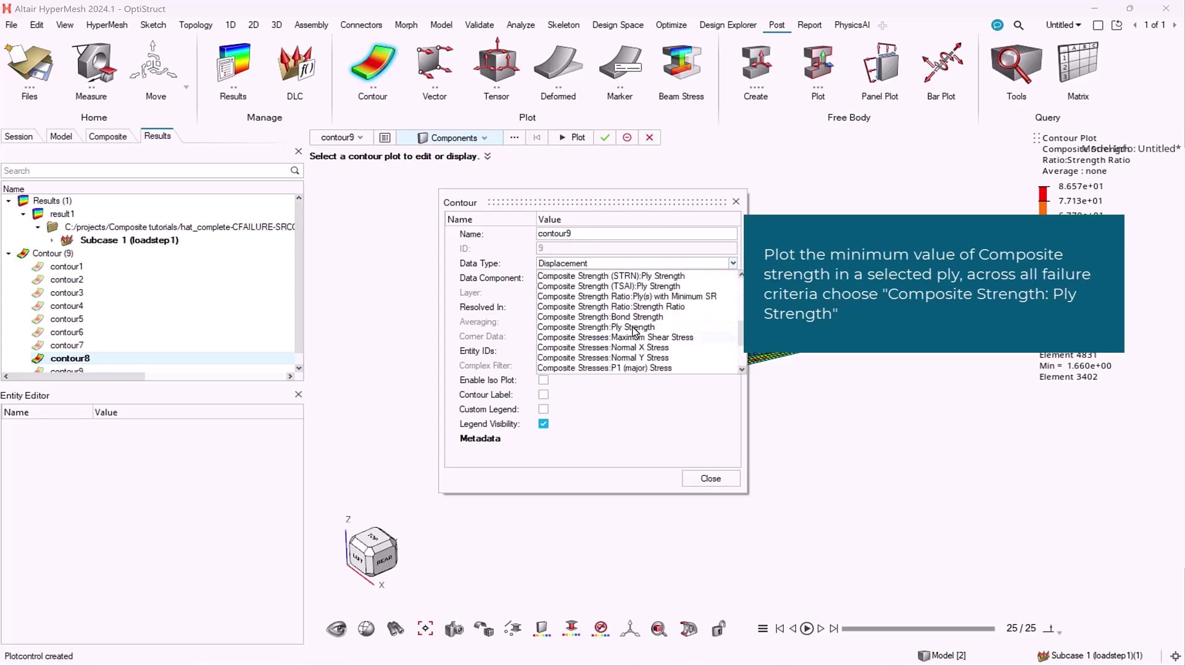
{"action": "left_click", "coordinate": [635, 328]}
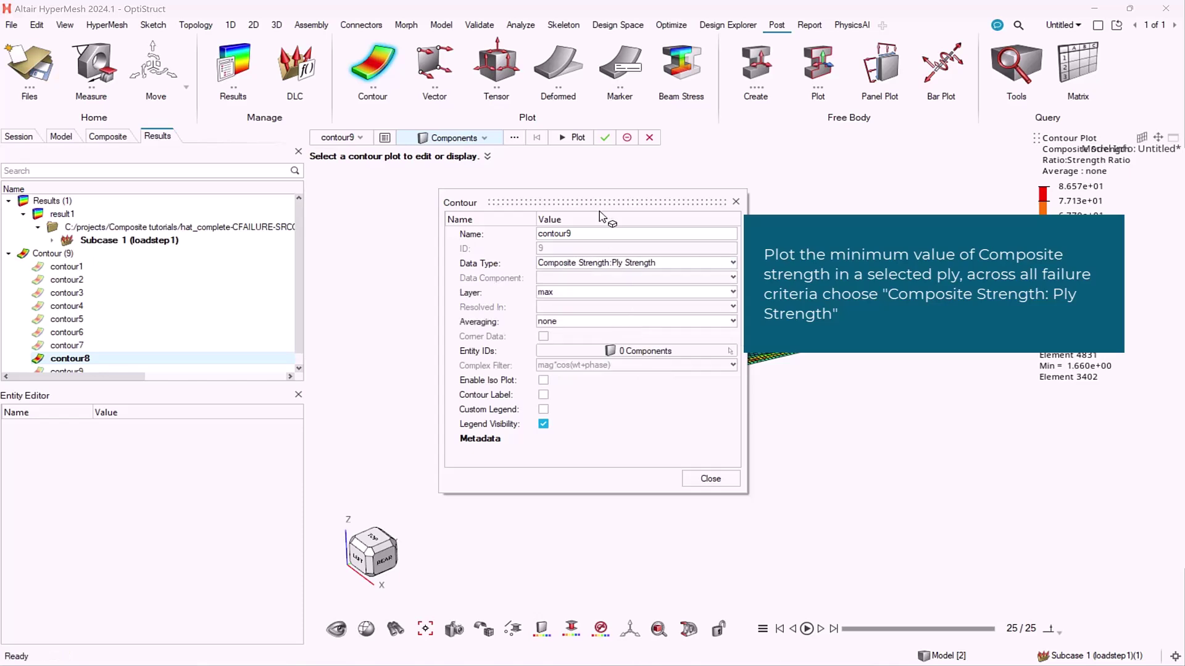
{"action": "left_click", "coordinate": [577, 138]}
{"action": "left_click", "coordinate": [605, 139]}
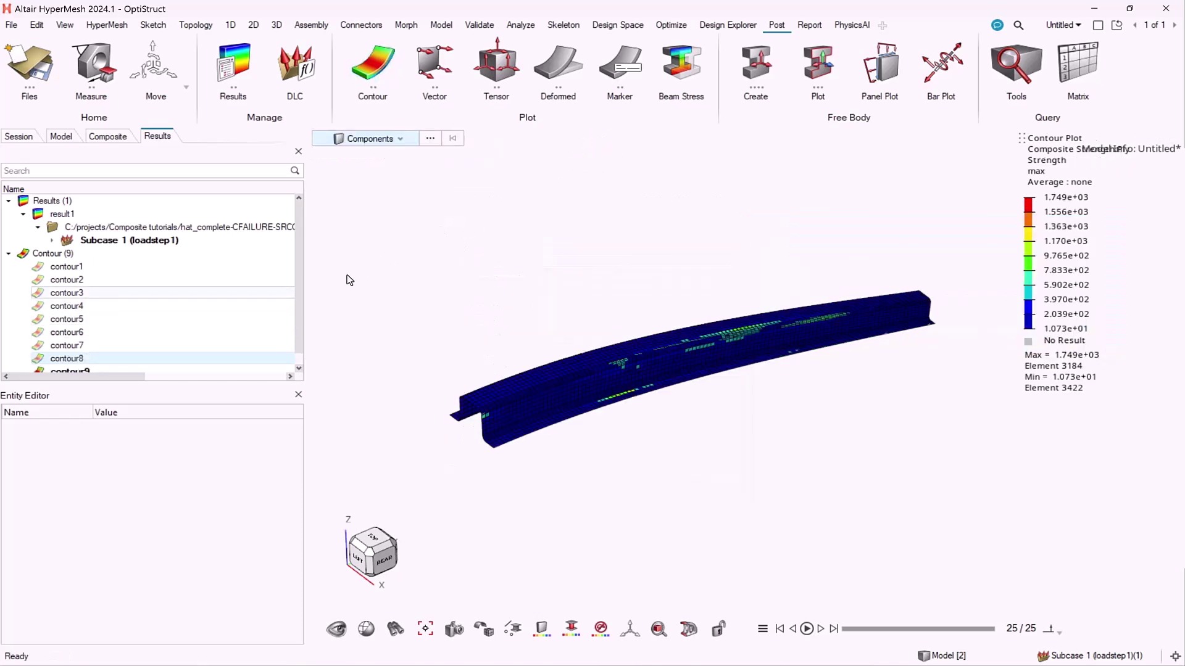
{"action": "left_click_drag", "start_coordinate": [298, 301], "coordinate": [300, 327]}
{"action": "left_click", "coordinate": [234, 359]}
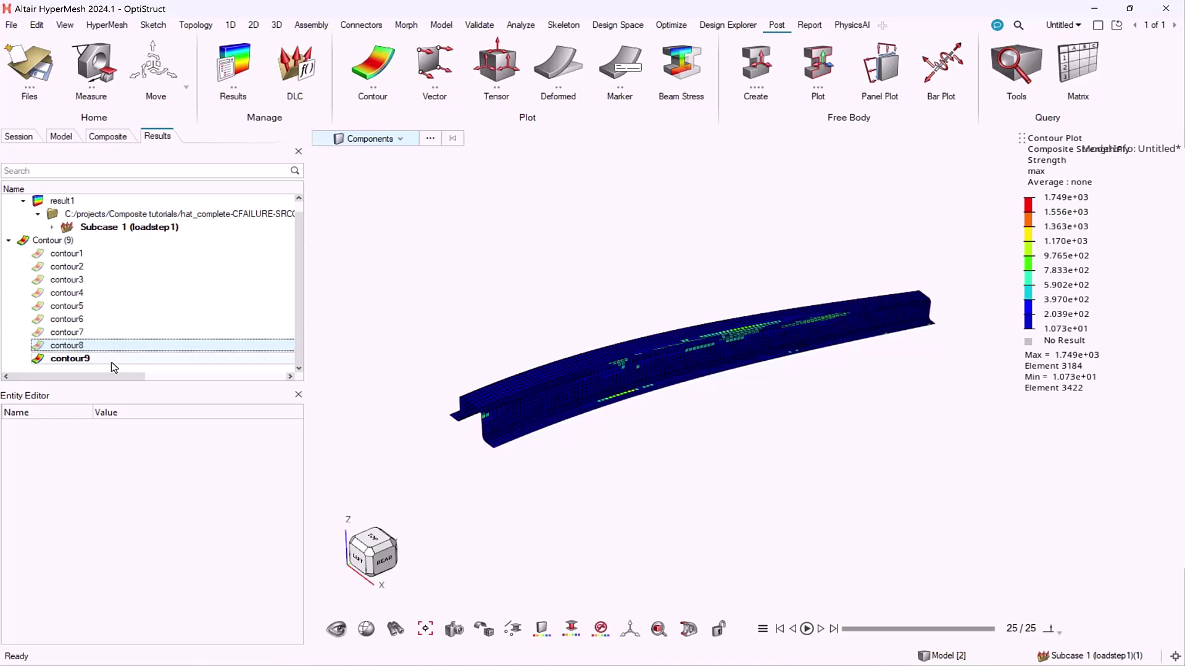
Show ply strength for fiberglass_1 (BOT), carbon_uni_4 (MID), then carbon_uni_3 (TOP).
{"action": "left_click", "coordinate": [190, 486]}
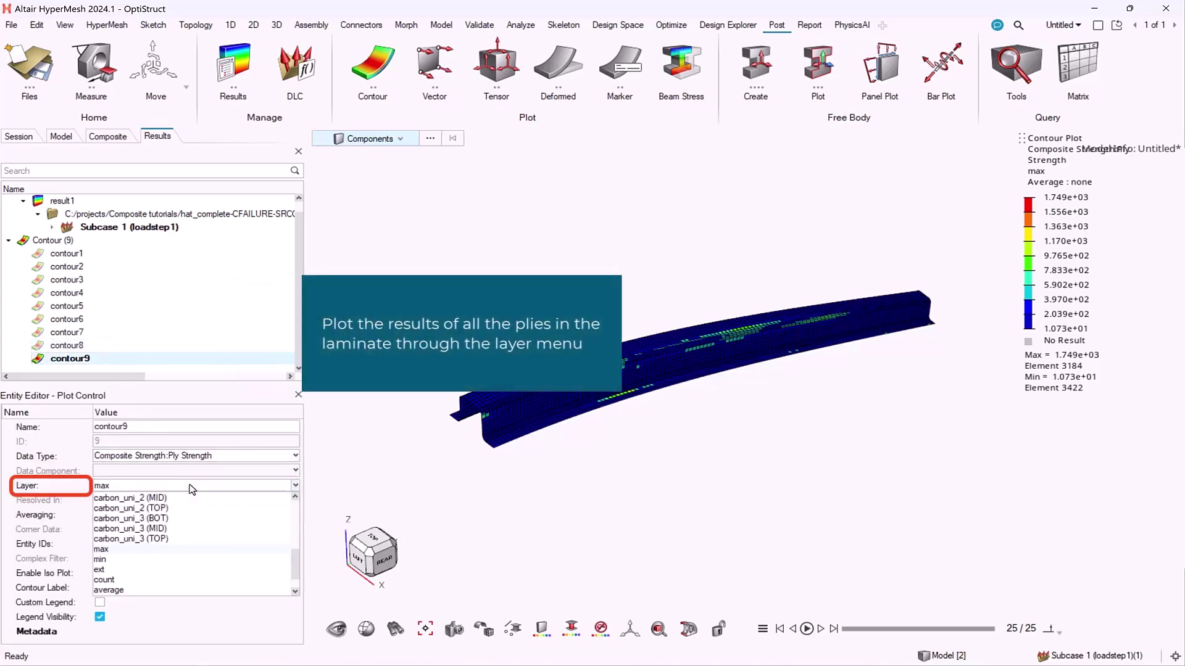
{"action": "left_click", "coordinate": [162, 500]}
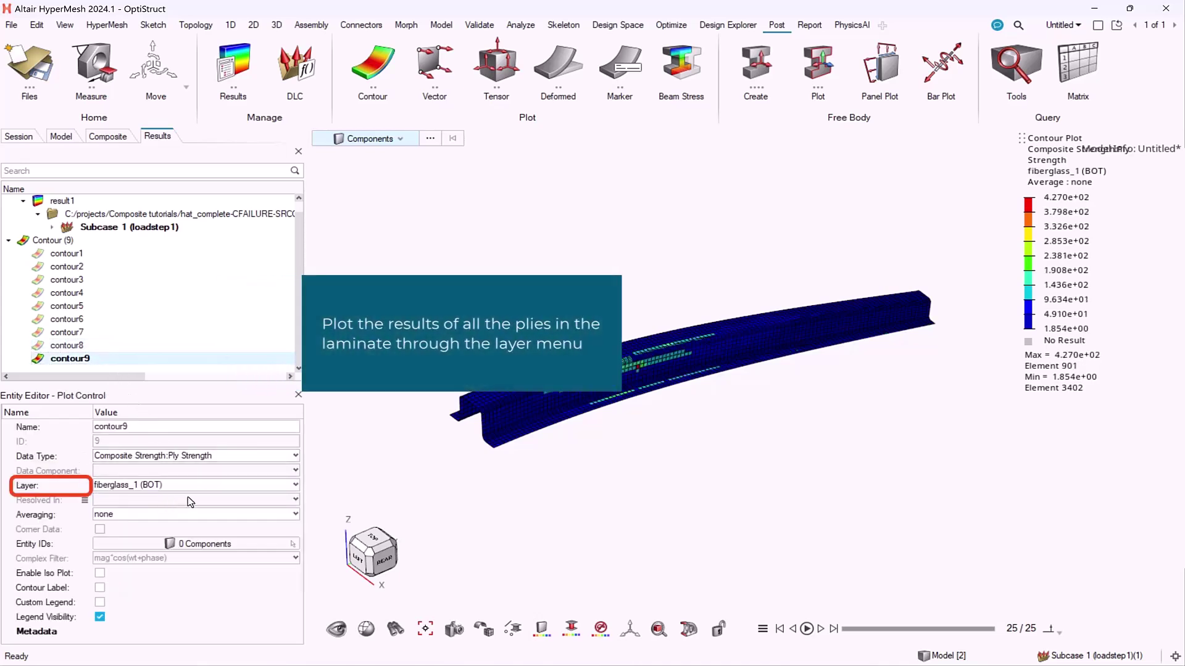
{"action": "left_click", "coordinate": [248, 486]}
{"action": "scroll", "coordinate": [171, 518], "scroll_direction": "down", "scroll_amount": 3}
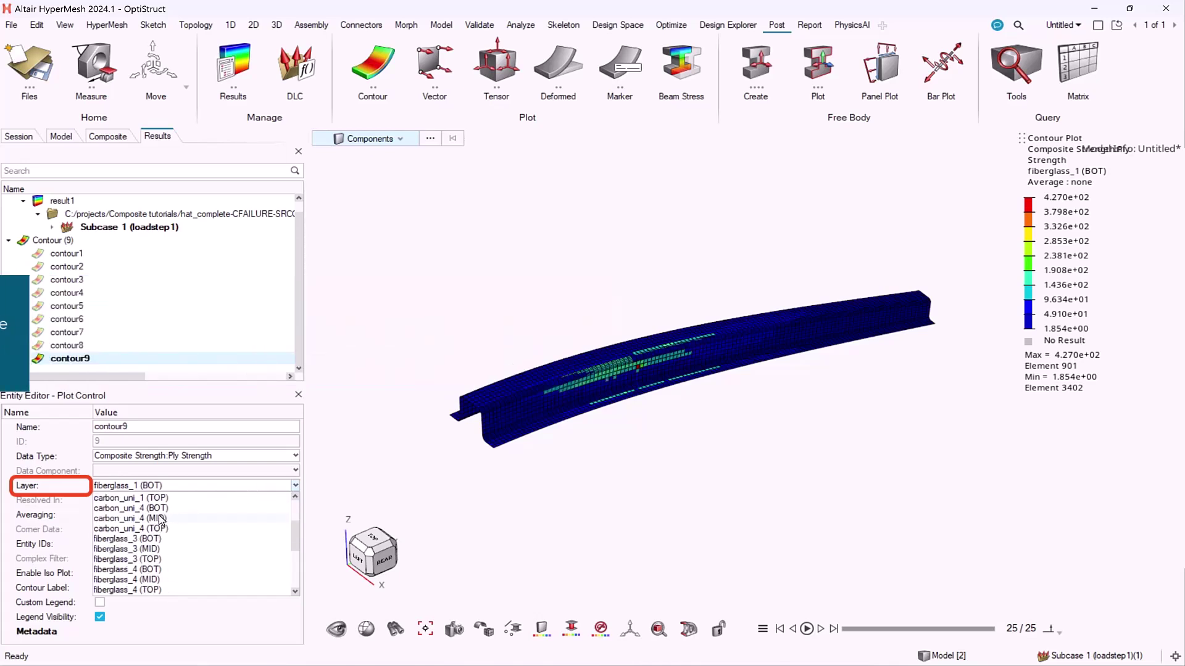
{"action": "left_click", "coordinate": [161, 518]}
{"action": "left_click", "coordinate": [248, 486]}
{"action": "scroll", "coordinate": [250, 499], "scroll_direction": "down", "scroll_amount": 2}
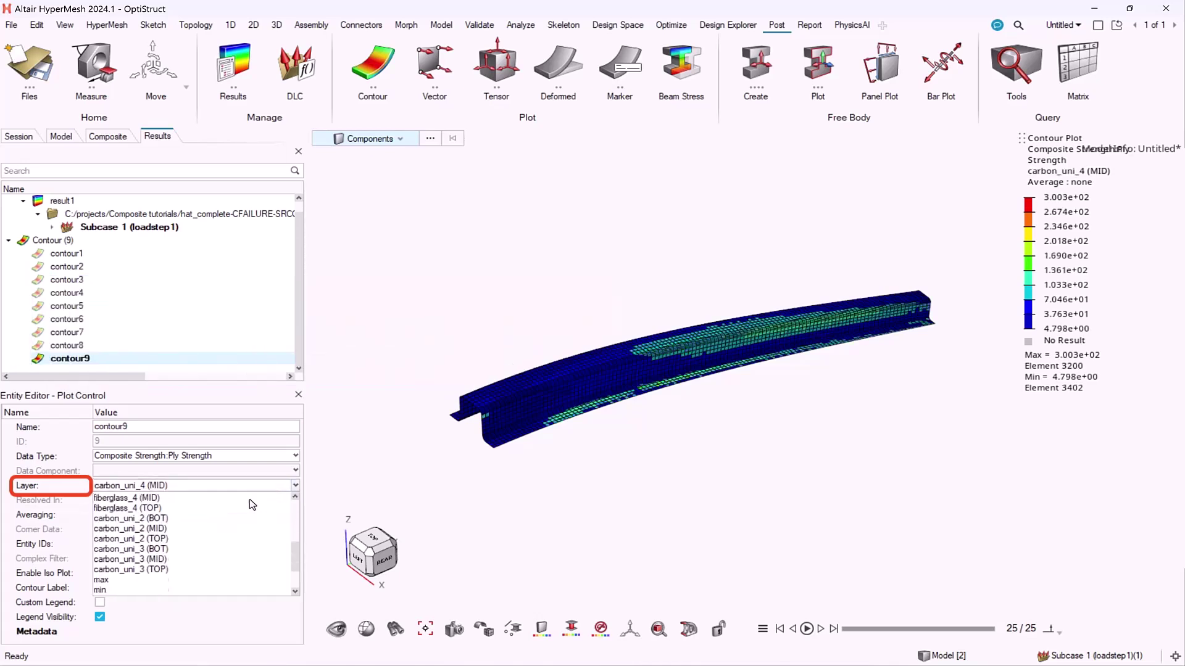
{"action": "left_click", "coordinate": [152, 570]}
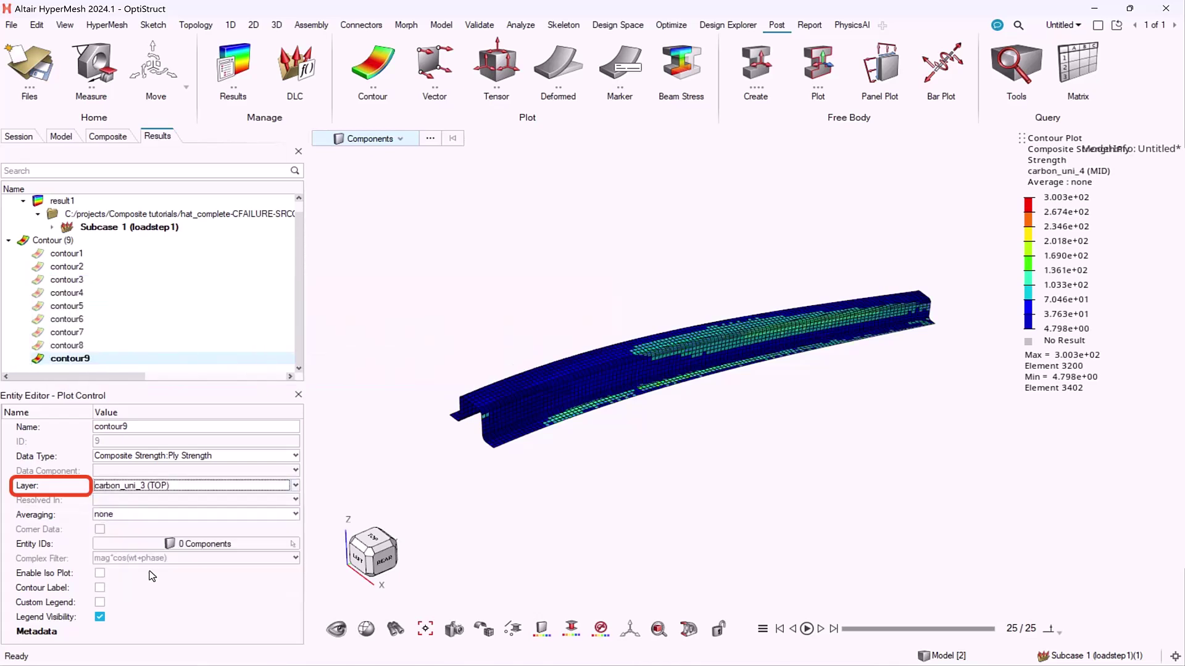
Set contour9's layer to minlayer so each element shows its weakest ply.
{"action": "left_click", "coordinate": [189, 486]}
{"action": "scroll", "coordinate": [183, 518], "scroll_direction": "down", "scroll_amount": 3}
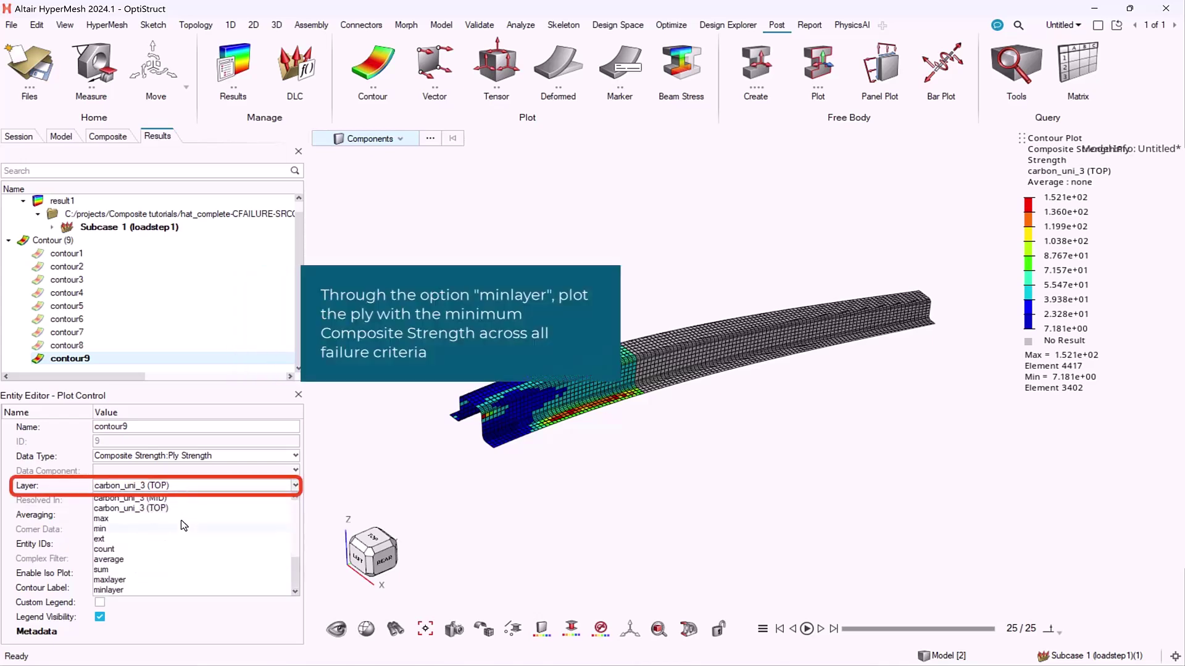
{"action": "left_click", "coordinate": [146, 591]}
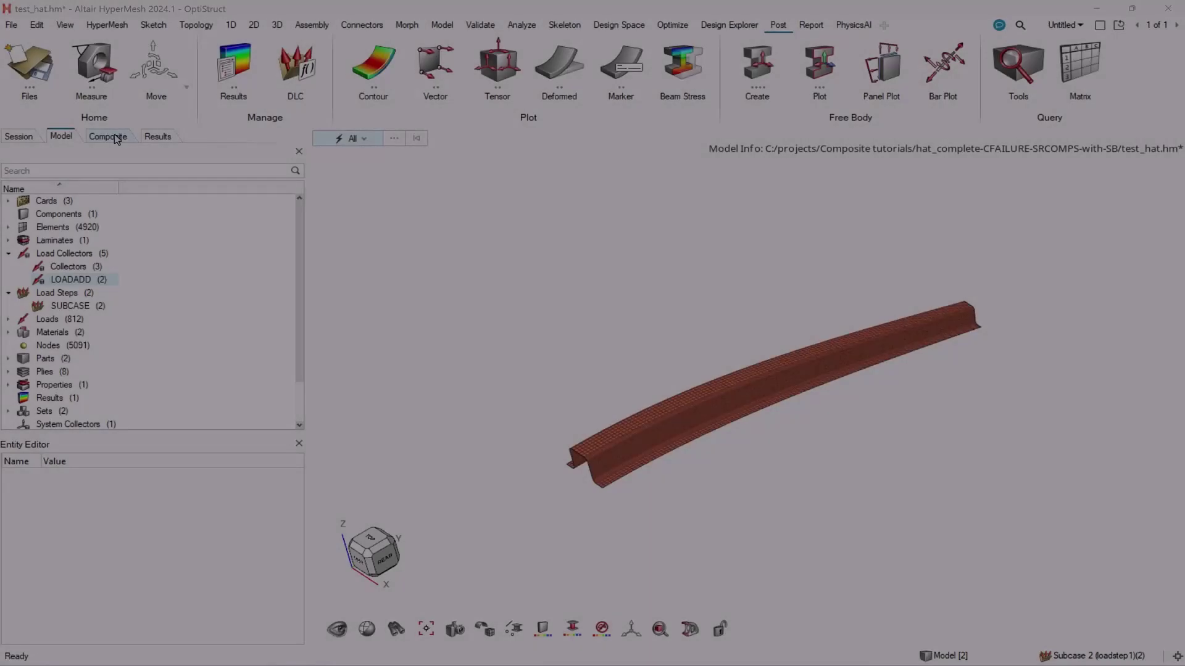
{"action": "left_click", "coordinate": [108, 136]}
Plot Composite Stresses:Normal X Stress for ply fiberglass_1 (BOT) as contour1, ranging -1.102e+02 to 2.105e+02.
{"action": "left_click", "coordinate": [157, 136]}
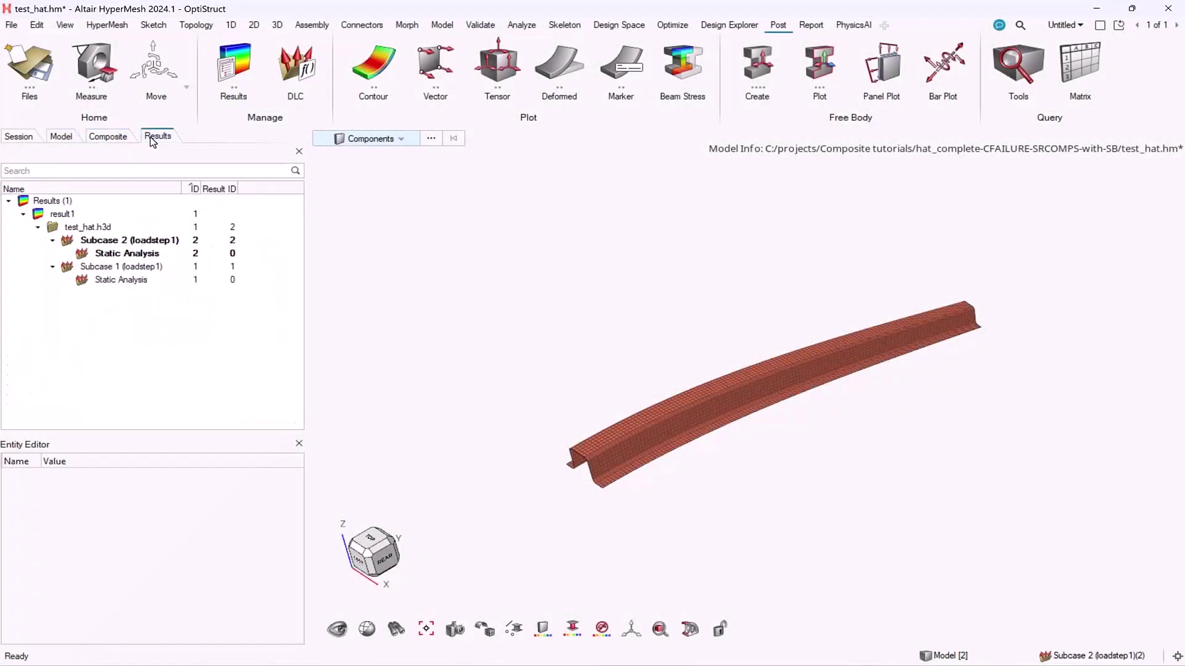
{"action": "left_click", "coordinate": [374, 70]}
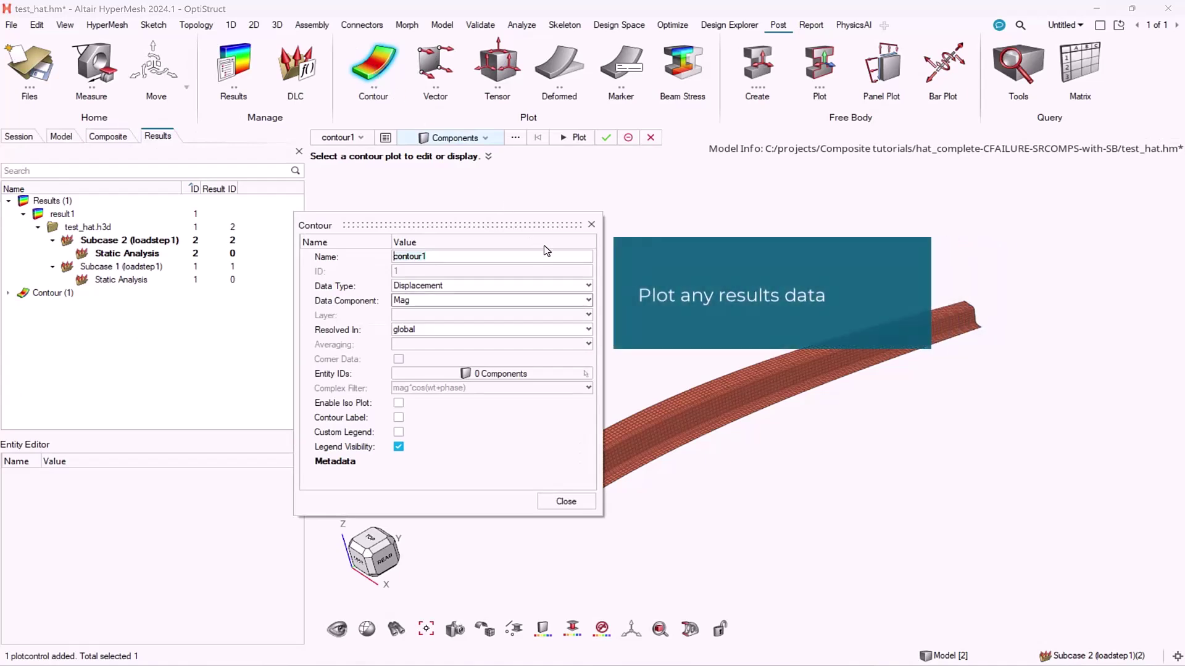
{"action": "left_click", "coordinate": [512, 286]}
{"action": "scroll", "coordinate": [501, 345], "scroll_direction": "down", "scroll_amount": 3}
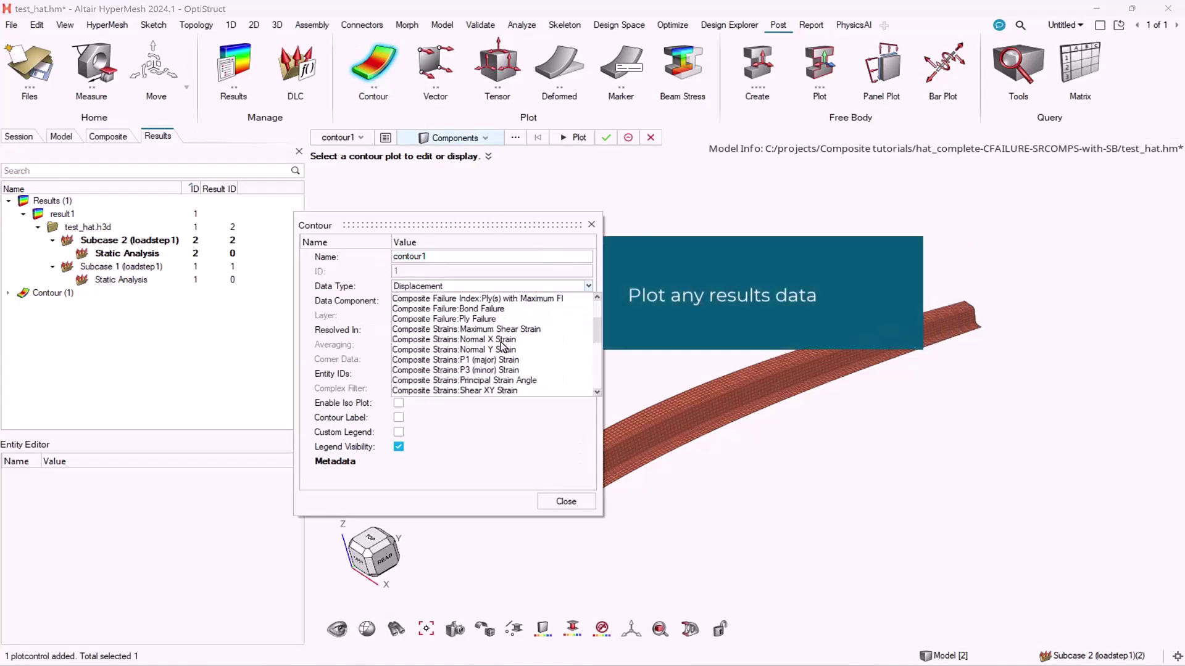
{"action": "left_click", "coordinate": [509, 336]}
{"action": "left_click", "coordinate": [508, 316]}
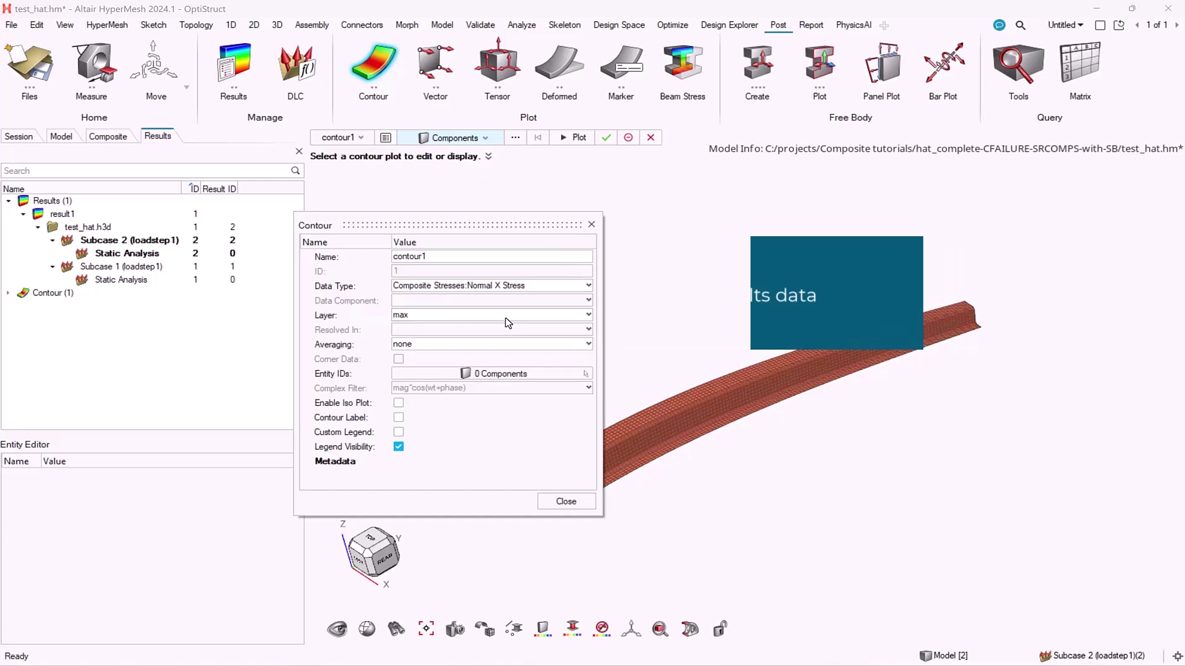
{"action": "scroll", "coordinate": [443, 336], "scroll_direction": "down", "scroll_amount": 2}
{"action": "scroll", "coordinate": [443, 335], "scroll_direction": "up", "scroll_amount": 1}
{"action": "left_click", "coordinate": [431, 328]}
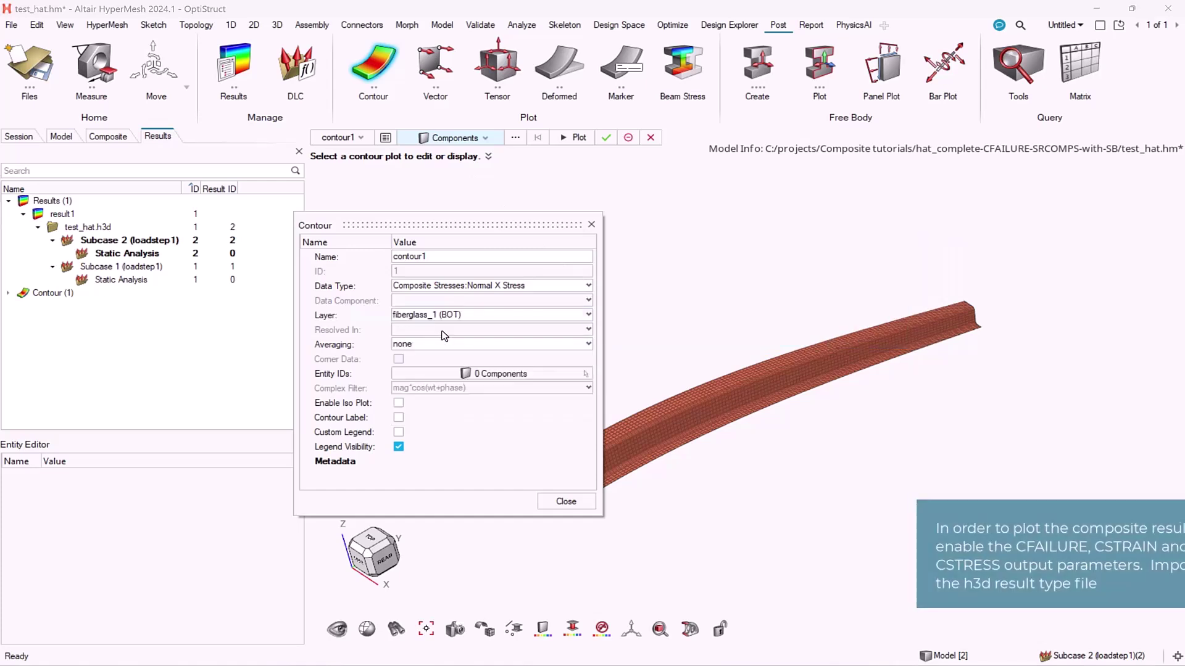
{"action": "left_click", "coordinate": [576, 138]}
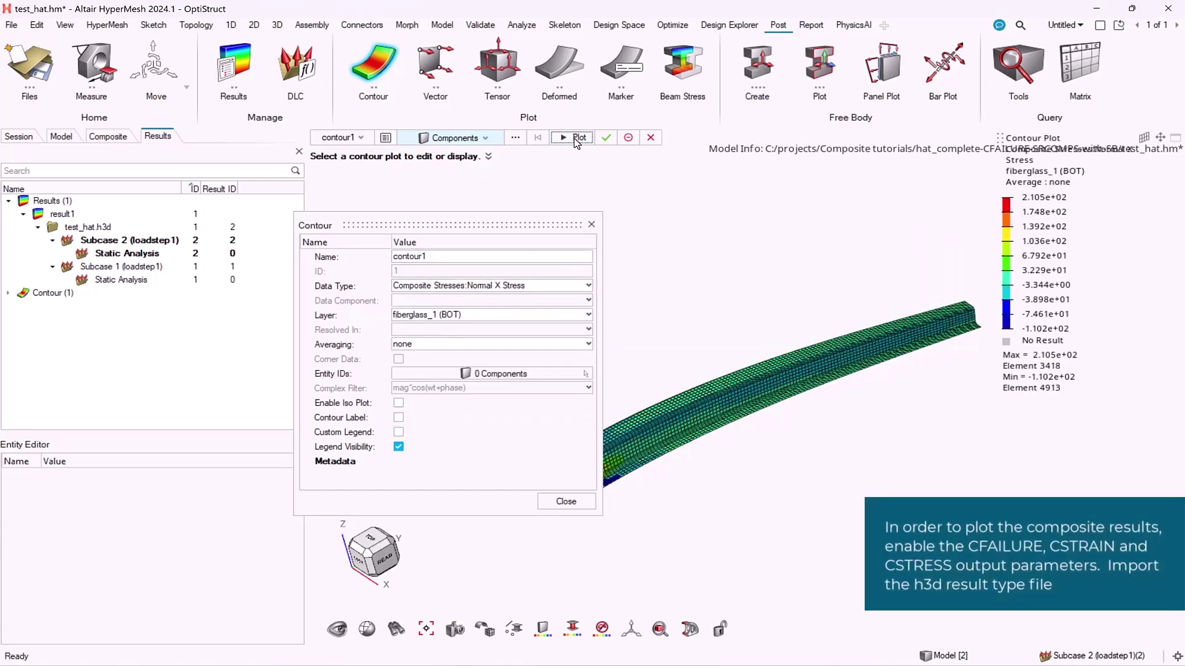
{"action": "left_click", "coordinate": [608, 138]}
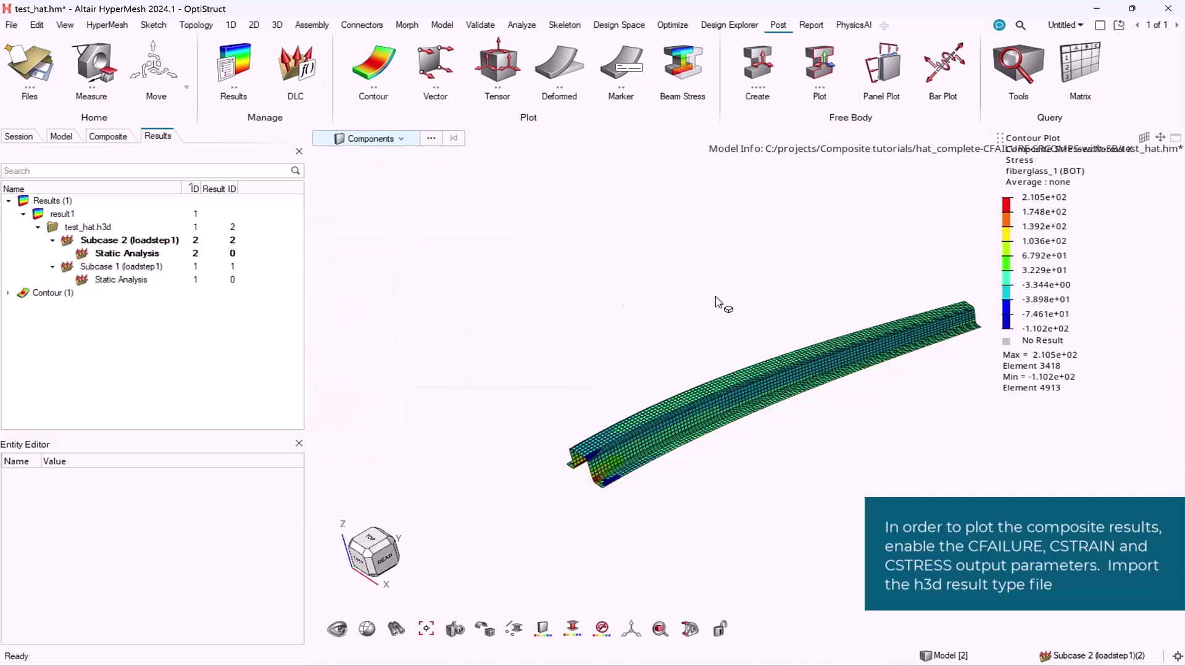
{"action": "left_click", "coordinate": [10, 295]}
{"action": "left_click", "coordinate": [69, 306]}
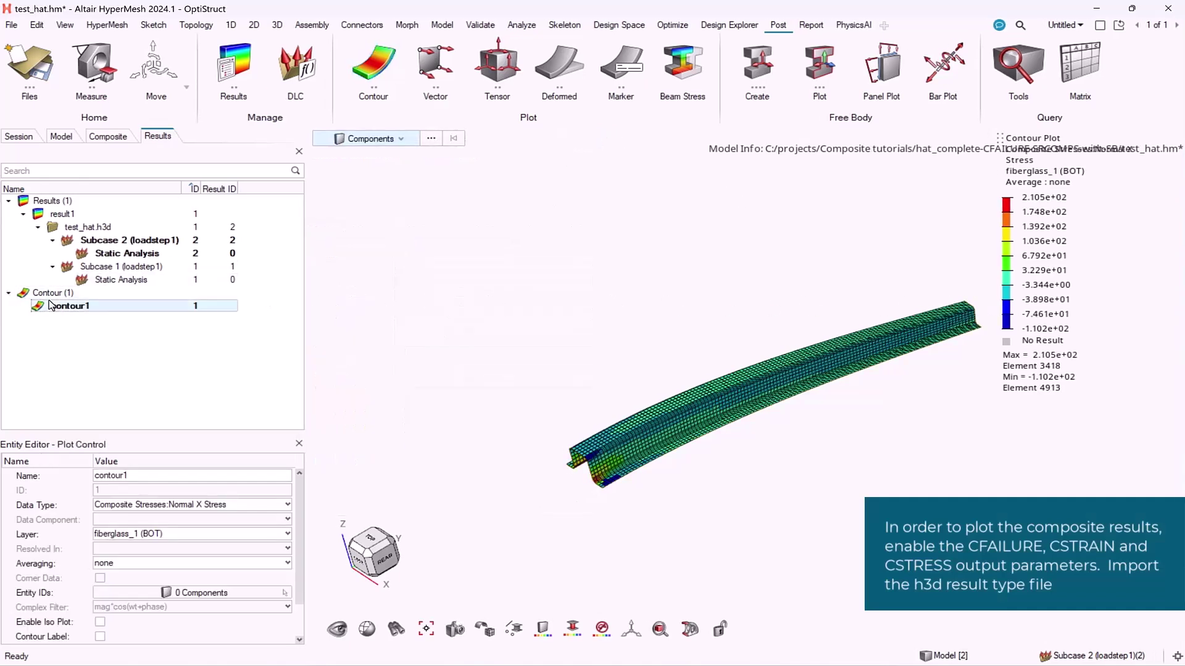
Turn on iso plotting for contour1 and make elements beyond the threshold transparent.
{"action": "left_click_drag", "start_coordinate": [182, 437], "coordinate": [178, 358]}
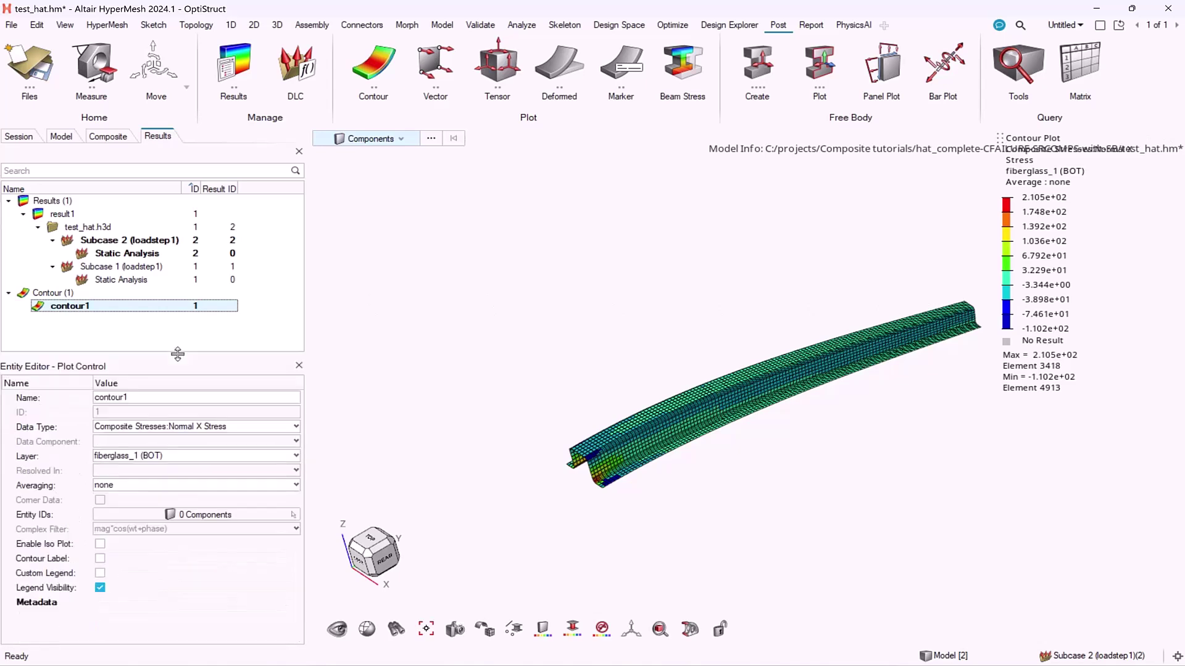
{"action": "left_click", "coordinate": [99, 545]}
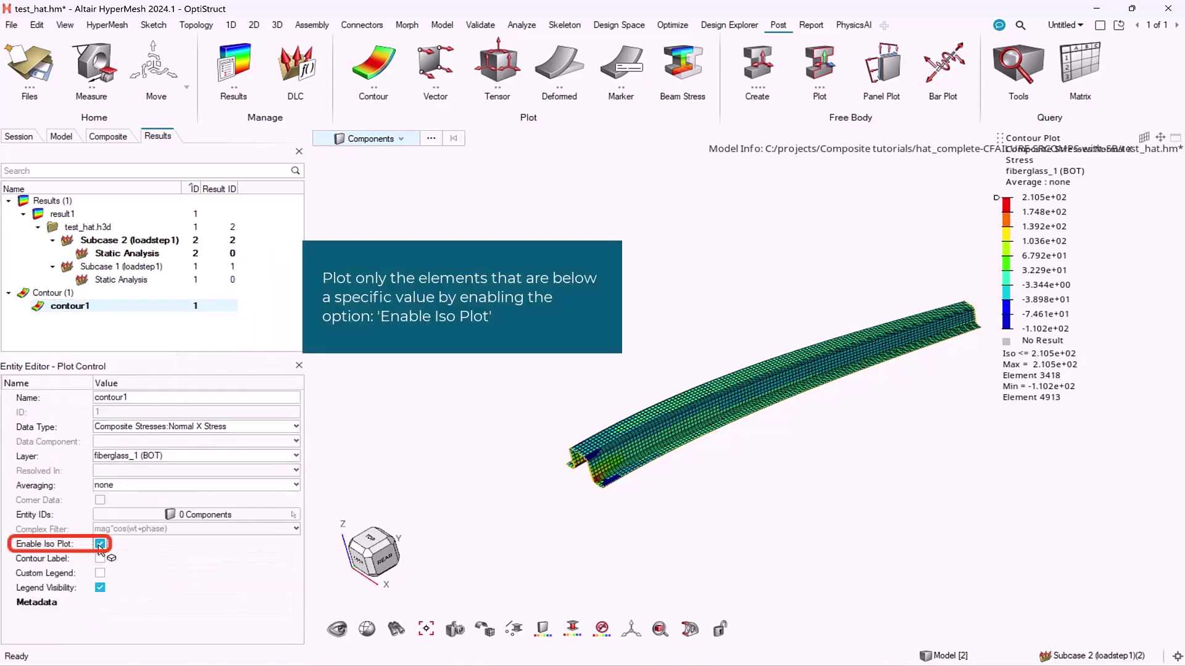
{"action": "mouse_move", "coordinate": [998, 201]}
{"action": "left_mouse_down"}
{"action": "mouse_move", "coordinate": [997, 299]}
{"action": "mouse_move", "coordinate": [1006, 238]}
{"action": "left_mouse_up"}
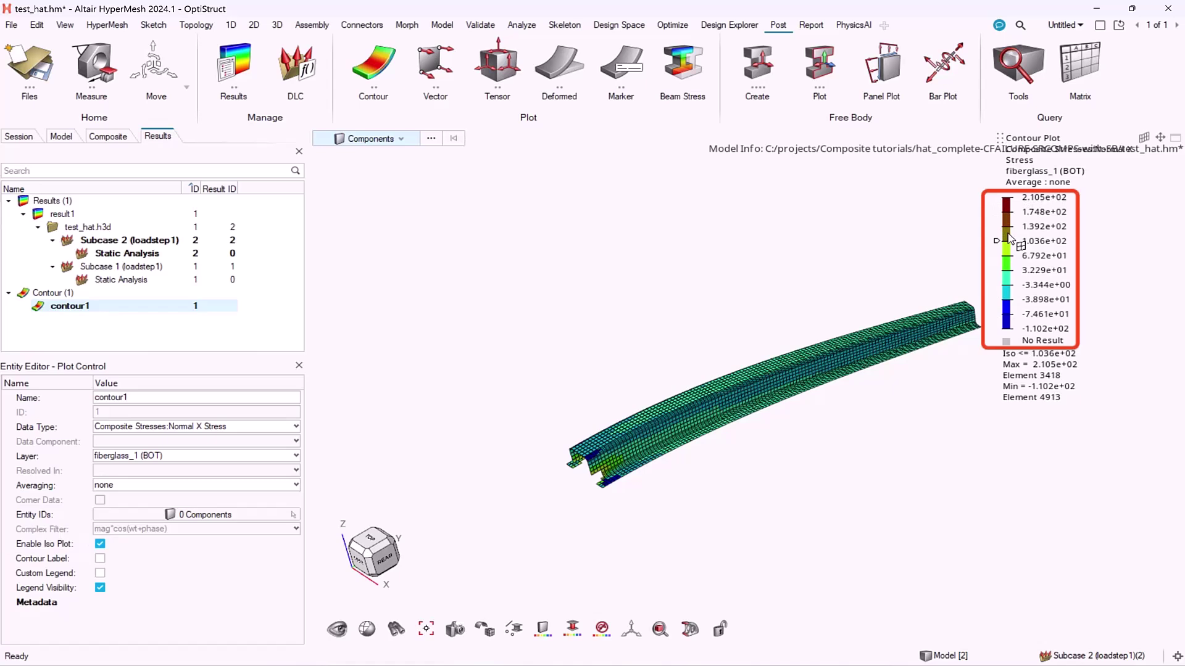
{"action": "right_click", "coordinate": [1008, 238]}
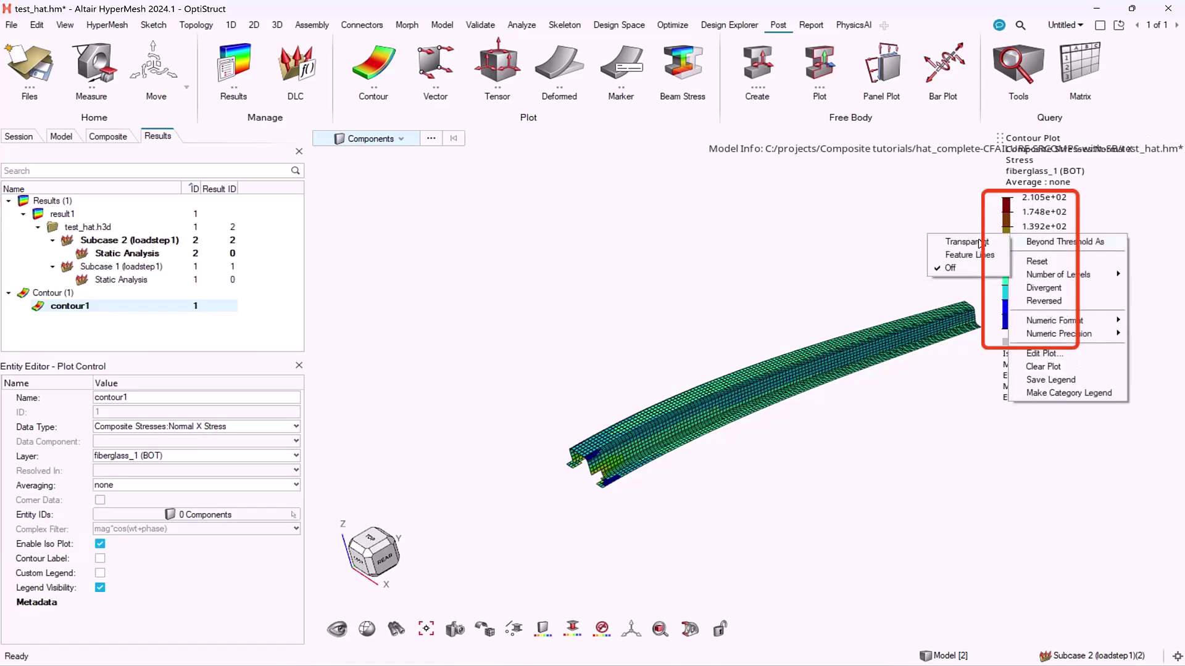
{"action": "left_click", "coordinate": [976, 246]}
Switch the iso comparison to >= and lower the threshold back toward -1.102e+02.
{"action": "mouse_move", "coordinate": [996, 244]}
{"action": "left_mouse_down"}
{"action": "mouse_move", "coordinate": [992, 302]}
{"action": "mouse_move", "coordinate": [992, 265]}
{"action": "left_mouse_up"}
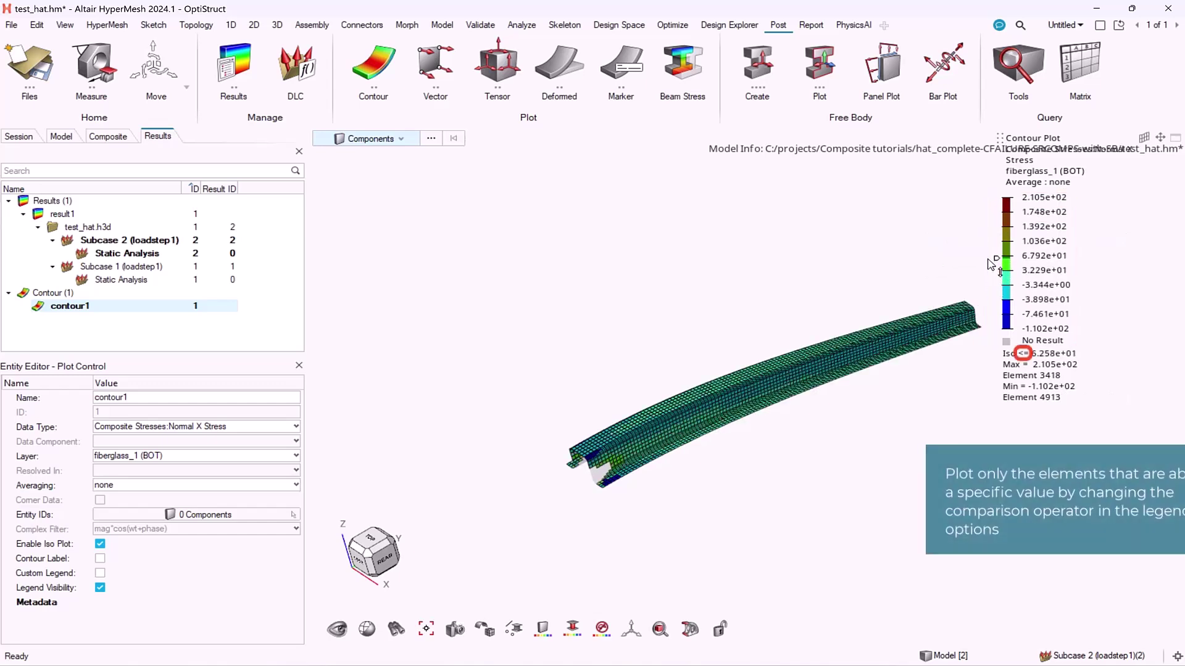
{"action": "left_click", "coordinate": [1023, 354]}
{"action": "mouse_move", "coordinate": [995, 258]}
{"action": "left_mouse_down"}
{"action": "mouse_move", "coordinate": [997, 326]}
{"action": "mouse_move", "coordinate": [991, 199]}
{"action": "mouse_move", "coordinate": [996, 330]}
{"action": "mouse_move", "coordinate": [981, 349]}
{"action": "left_mouse_up"}
{"action": "left_click_drag", "start_coordinate": [202, 355], "coordinate": [188, 441]}
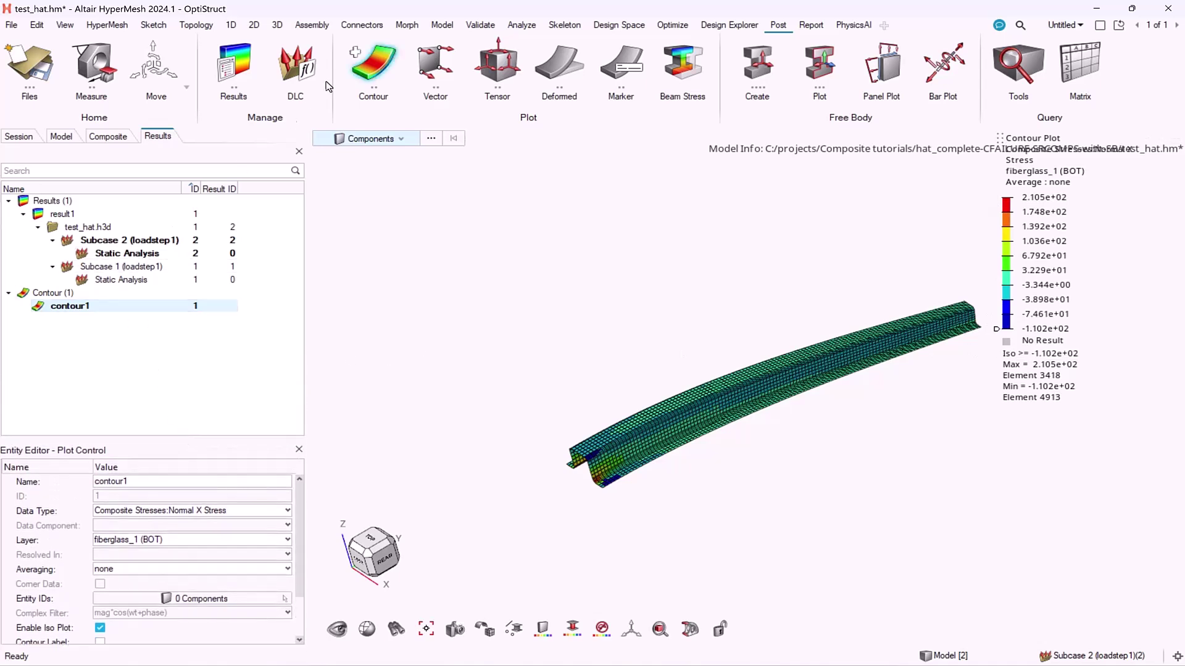
Create contour2 plotting Composite Failure (STRN):Ply Failure on the beam.
{"action": "left_click", "coordinate": [368, 83]}
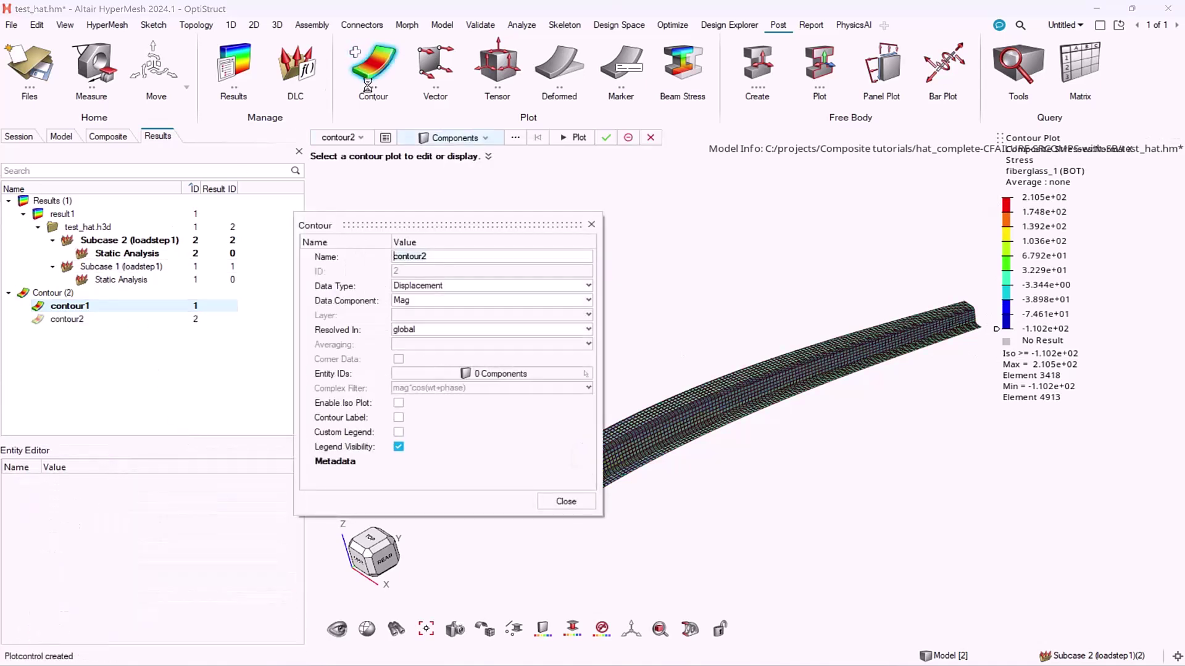
{"action": "left_click", "coordinate": [455, 286]}
{"action": "left_click", "coordinate": [477, 350]}
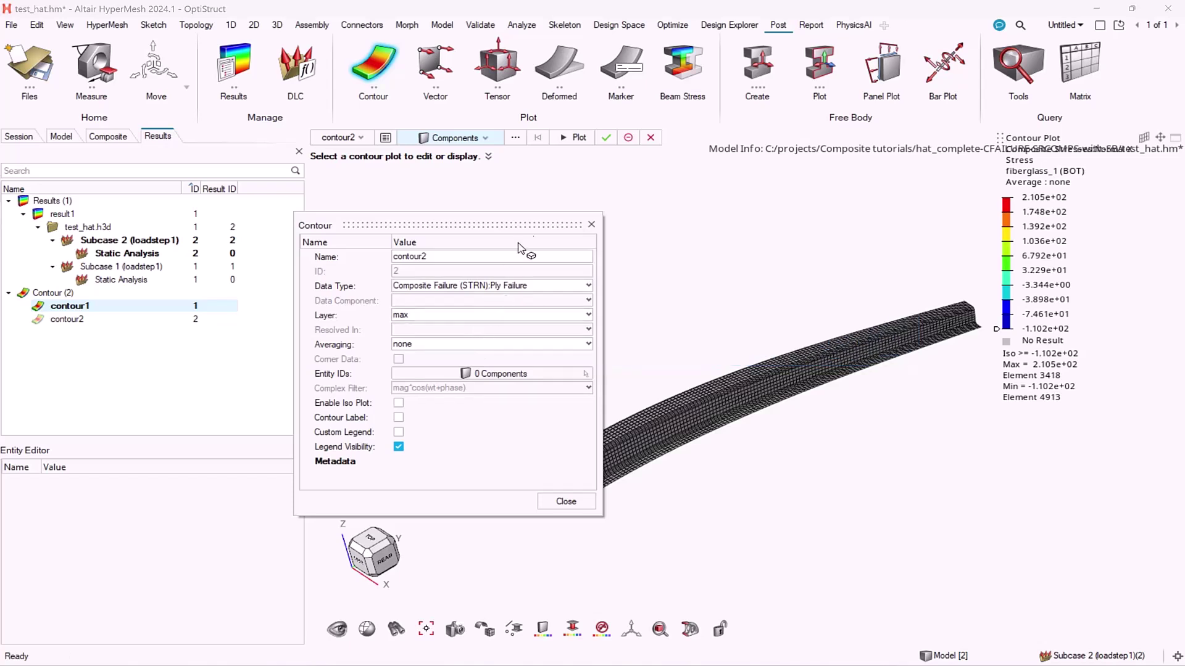
{"action": "left_click", "coordinate": [583, 141]}
{"action": "left_click", "coordinate": [605, 137]}
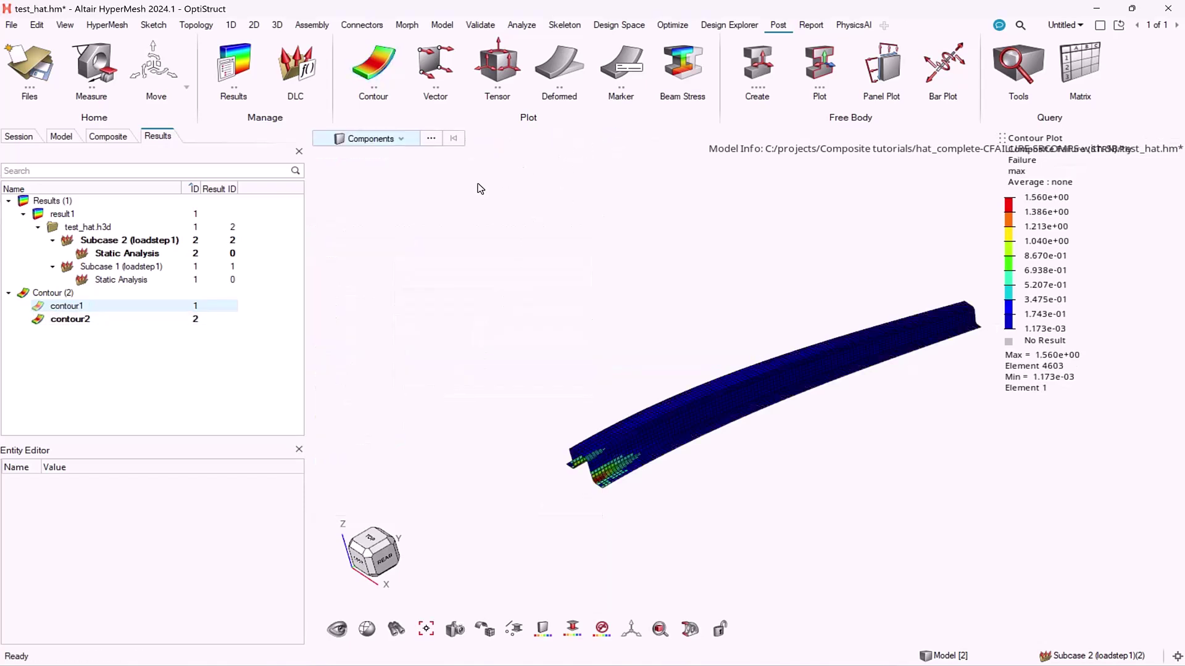
{"action": "left_click", "coordinate": [73, 325]}
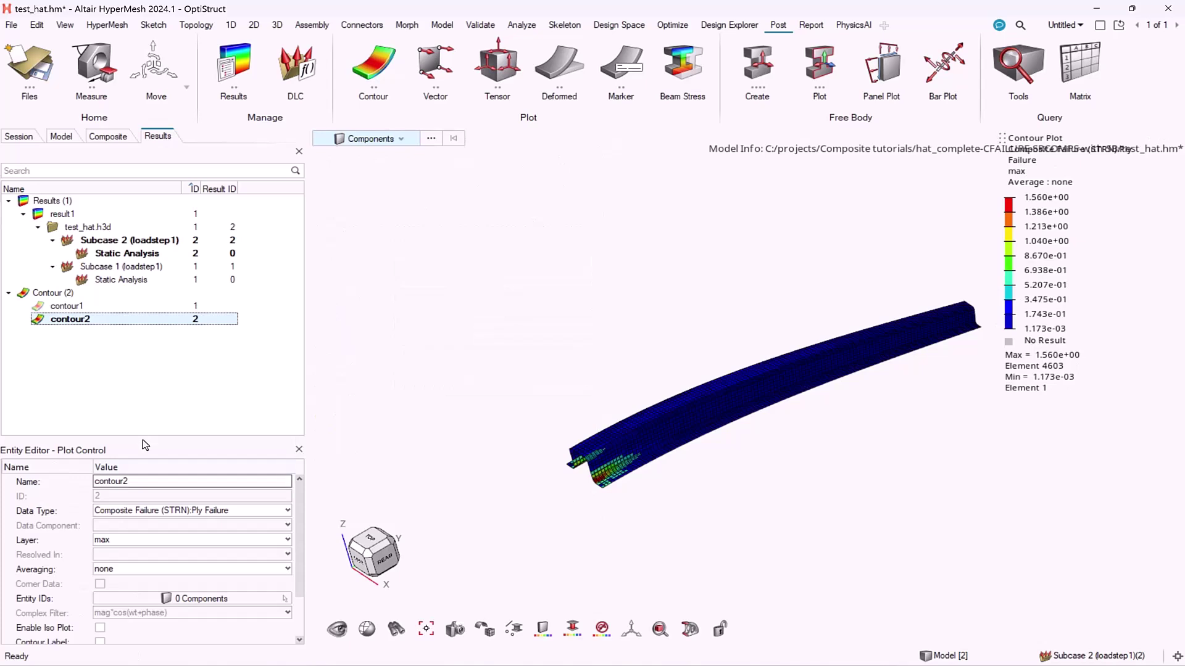
Enable a >= iso plot on contour2 at about 1.014e+00, showing only failing elements.
{"action": "left_click_drag", "start_coordinate": [142, 439], "coordinate": [141, 366]}
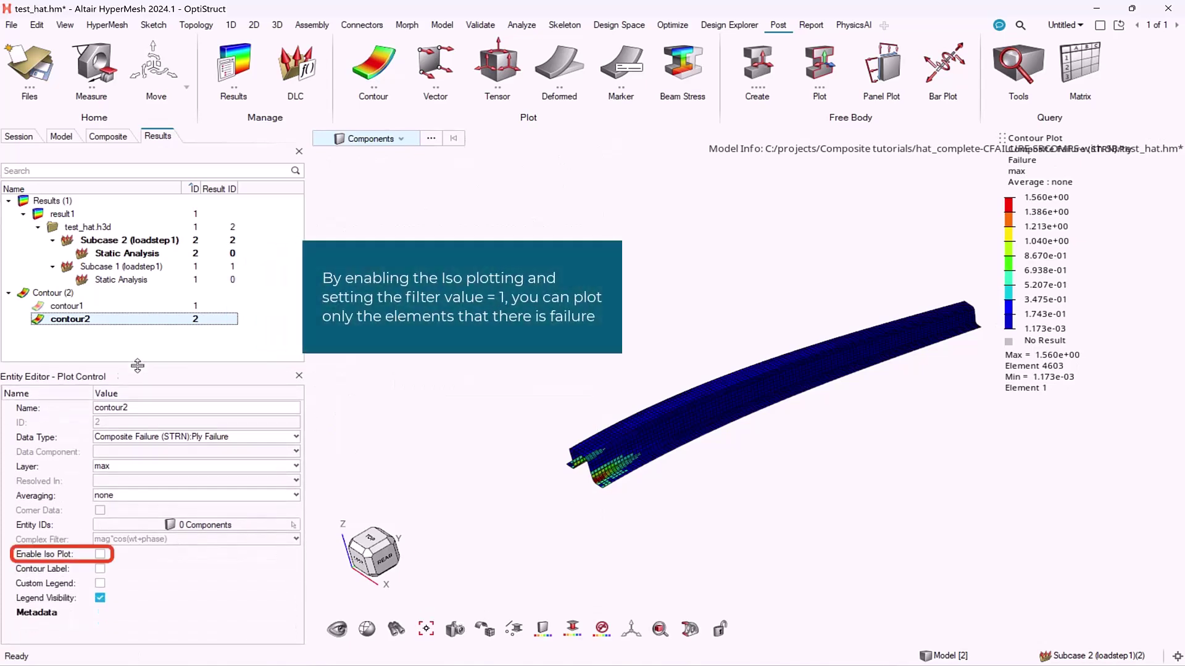
{"action": "left_click", "coordinate": [100, 554]}
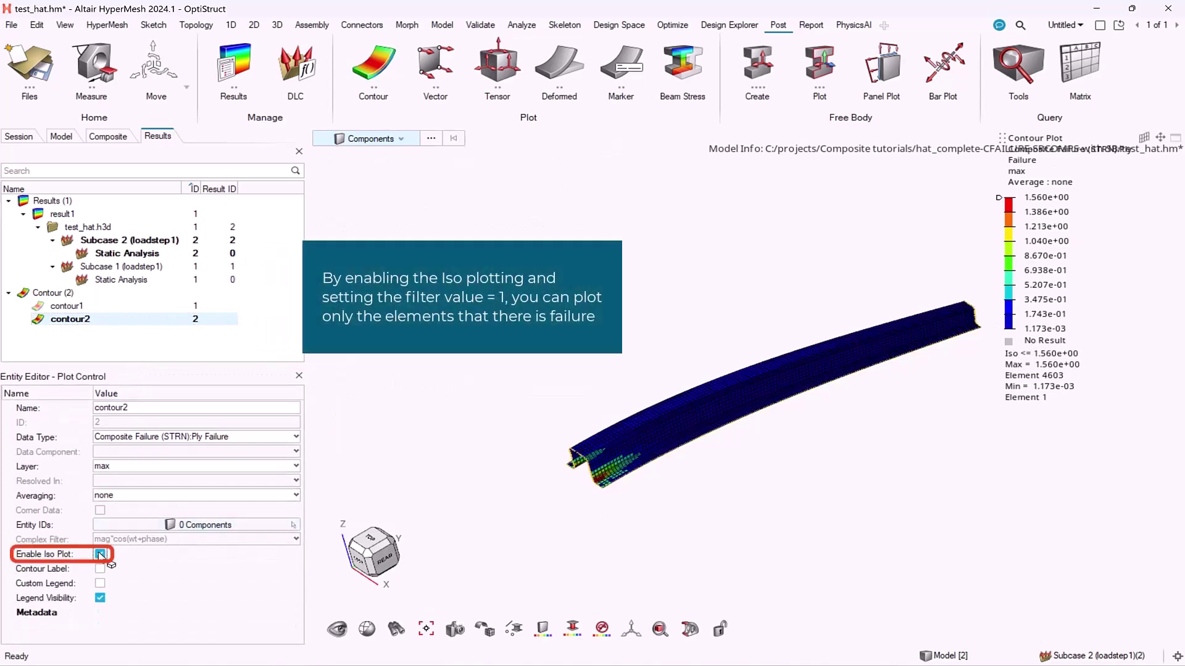
{"action": "left_click", "coordinate": [1027, 354]}
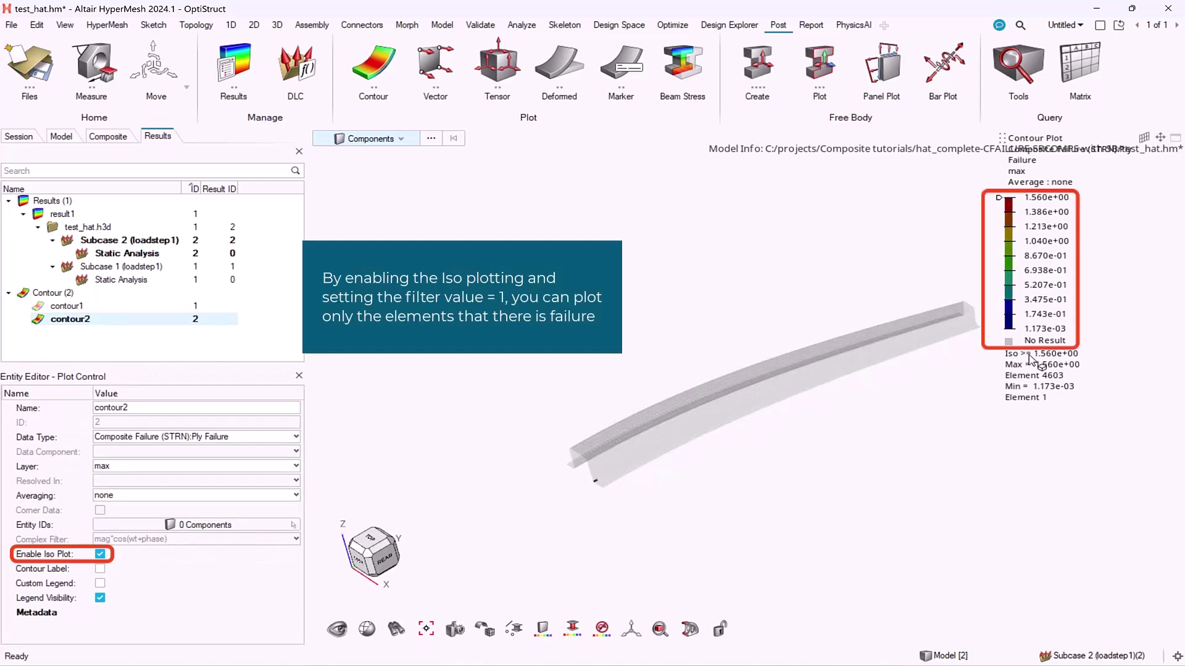
{"action": "left_click_drag", "start_coordinate": [997, 201], "coordinate": [994, 247]}
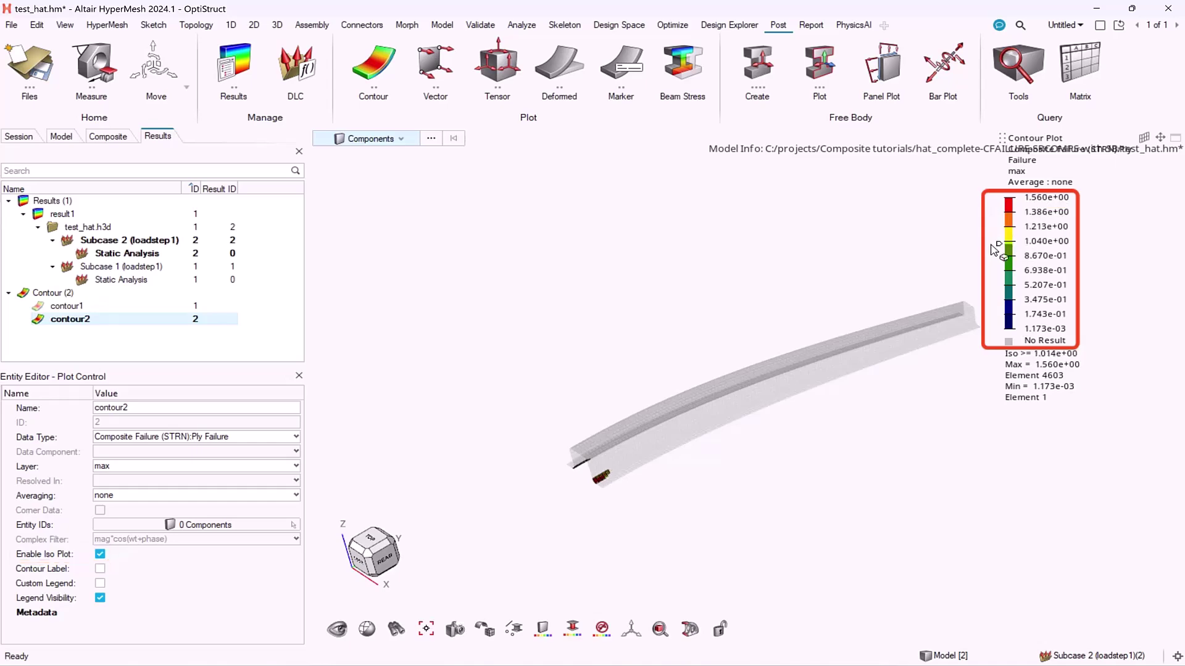
{"action": "scroll", "coordinate": [793, 366], "scroll_direction": "up", "scroll_amount": 5}
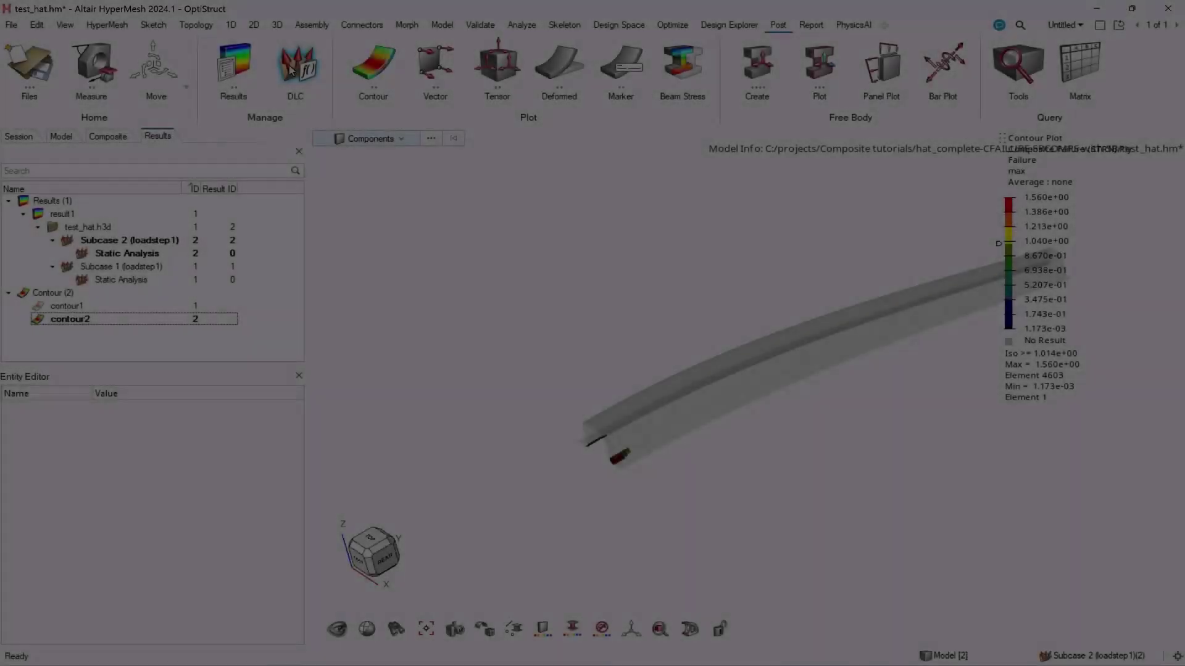
Create a Max envelope derived load case of STRN Ply Failure at maxlayer over both subcases.
{"action": "left_click", "coordinate": [293, 69]}
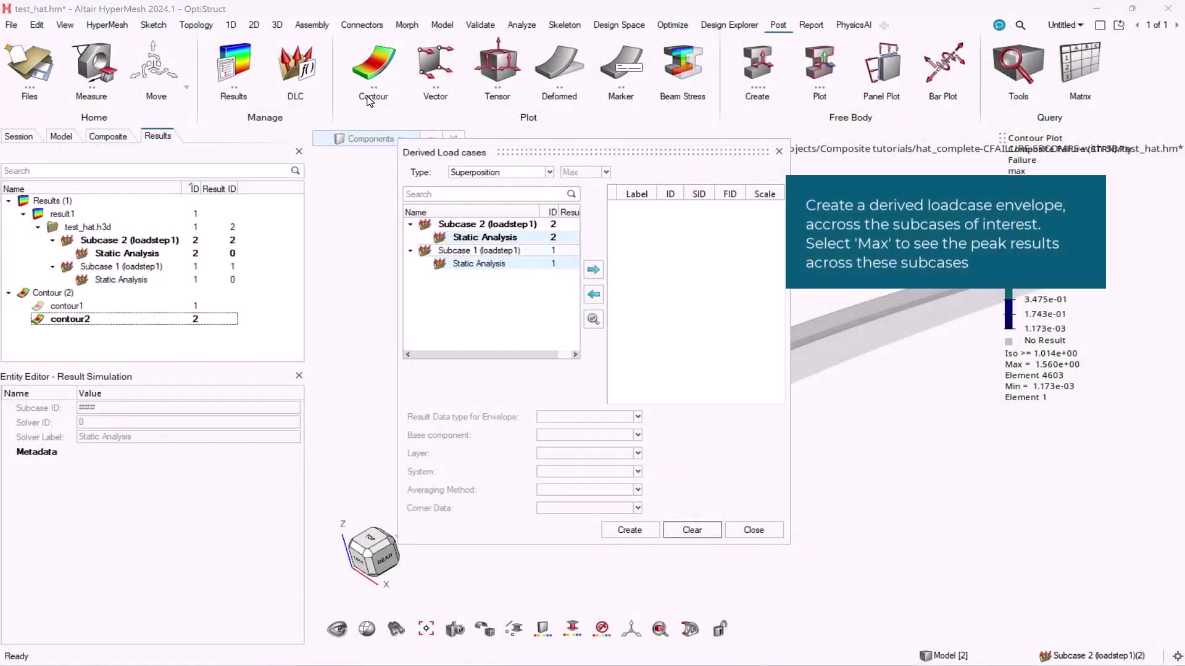
{"action": "left_click", "coordinate": [550, 172]}
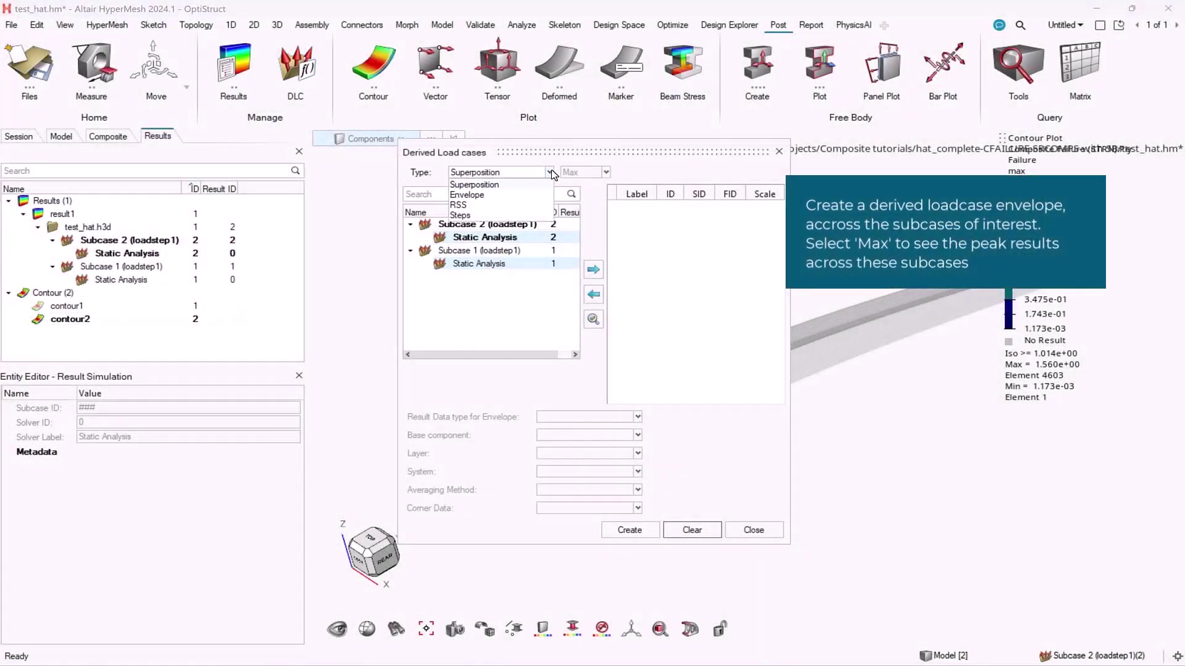
{"action": "left_click", "coordinate": [467, 195]}
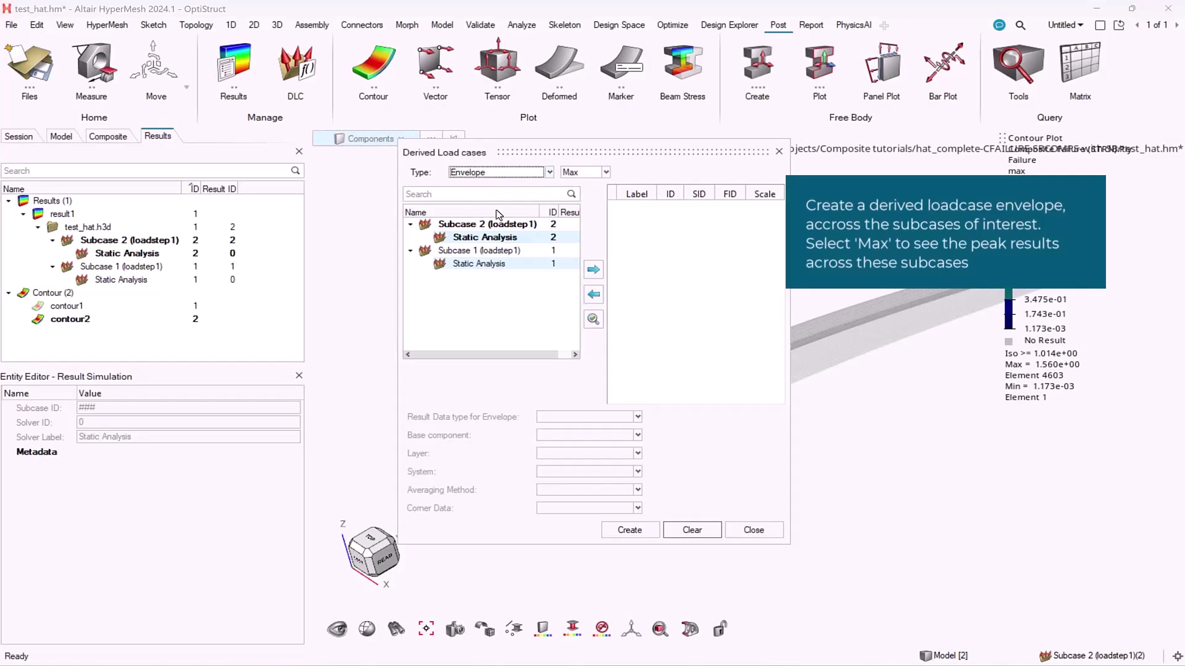
{"action": "left_click", "coordinate": [593, 270]}
{"action": "left_click", "coordinate": [638, 418]}
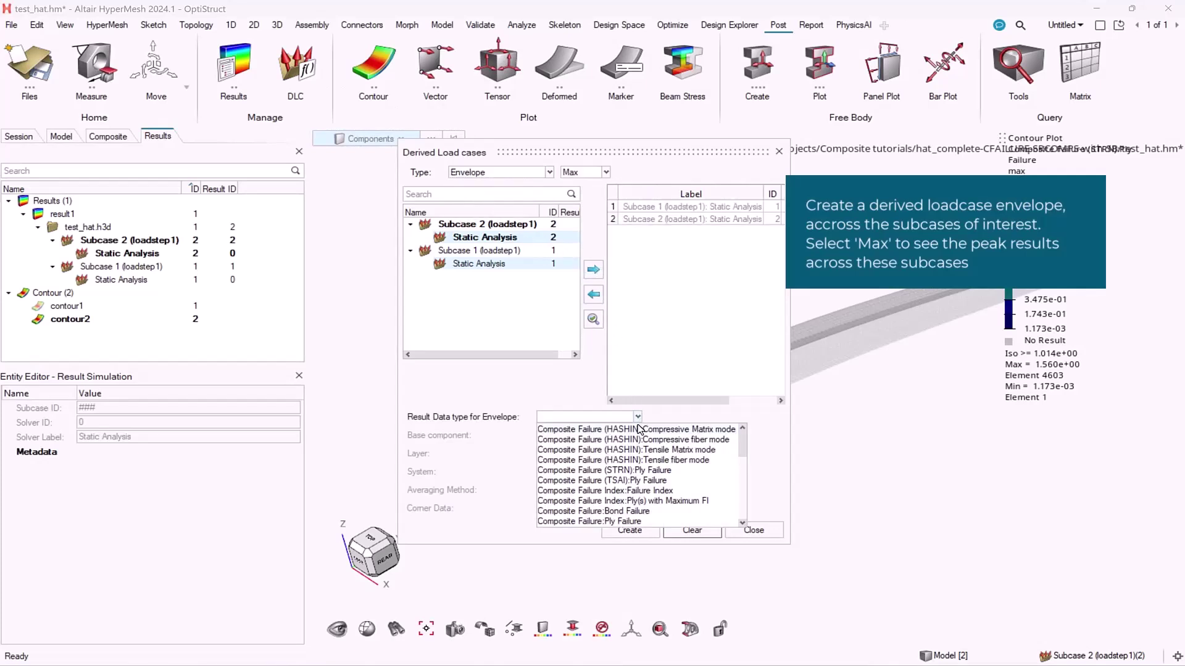
{"action": "left_click", "coordinate": [634, 472]}
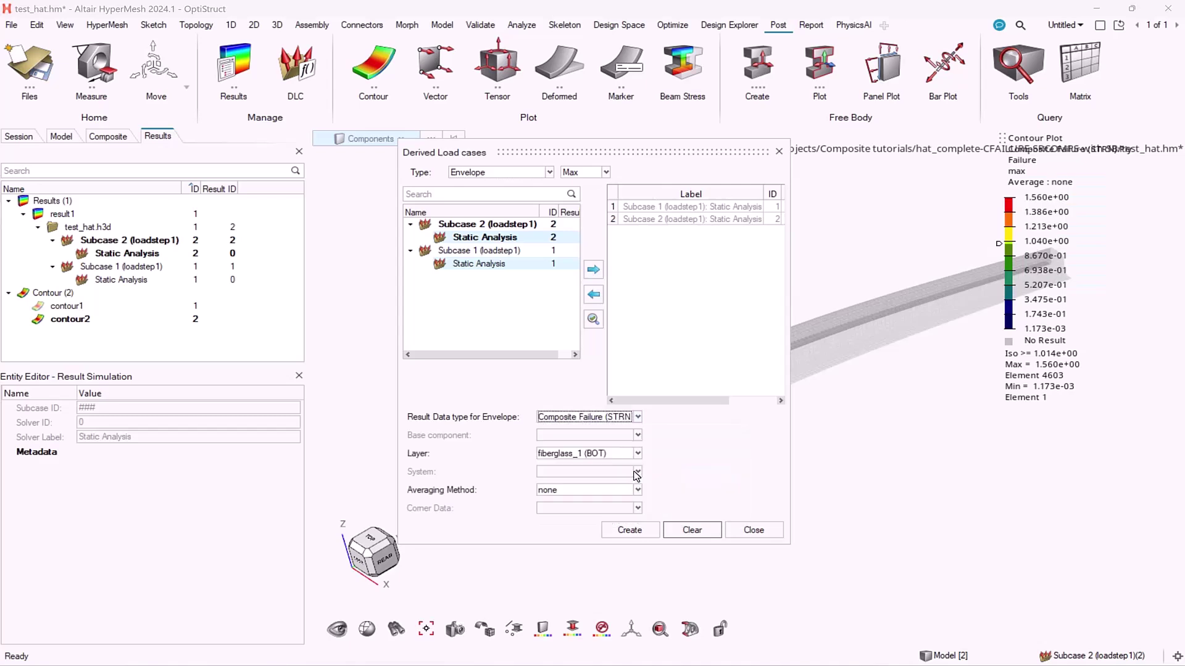
{"action": "left_click", "coordinate": [638, 454]}
{"action": "scroll", "coordinate": [574, 530], "scroll_direction": "down", "scroll_amount": 5}
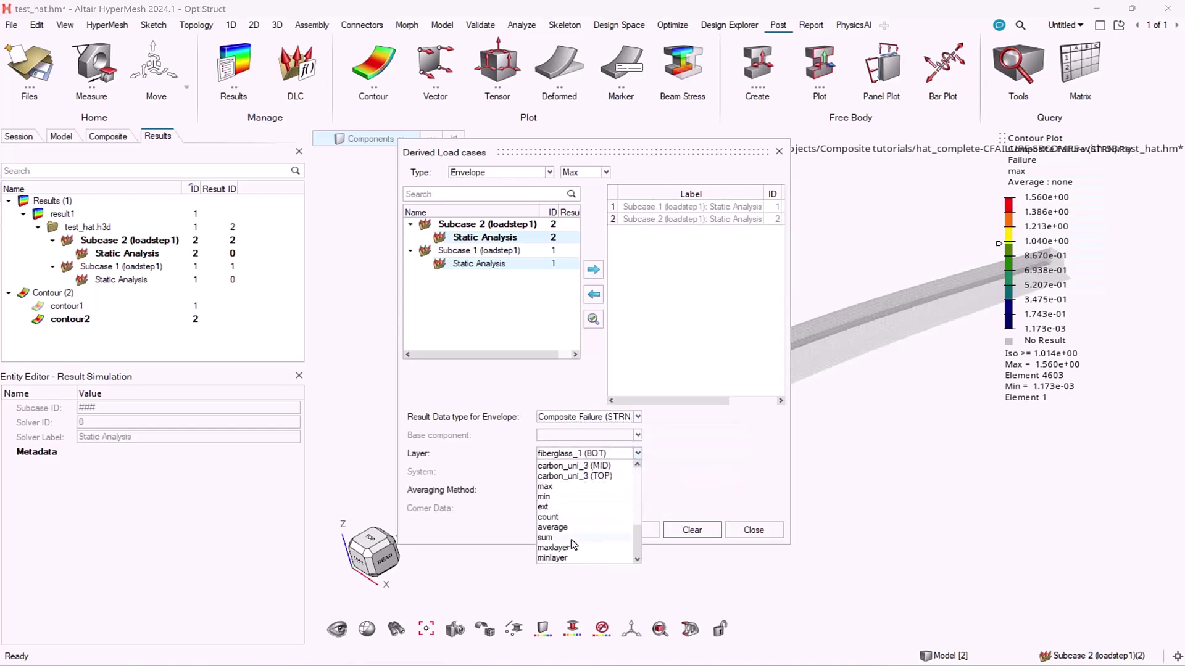
{"action": "left_click", "coordinate": [559, 548]}
{"action": "left_click", "coordinate": [635, 531]}
{"action": "left_click", "coordinate": [754, 531]}
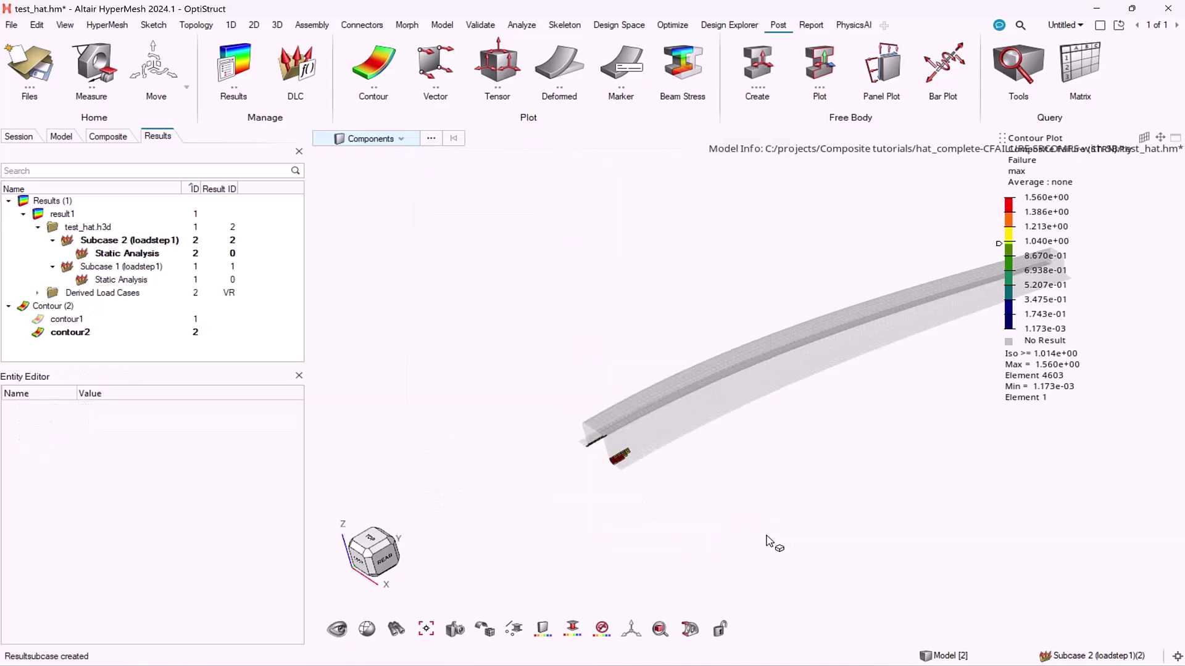
Make Derived Load Case 1 the current result.
{"action": "left_click", "coordinate": [38, 293]}
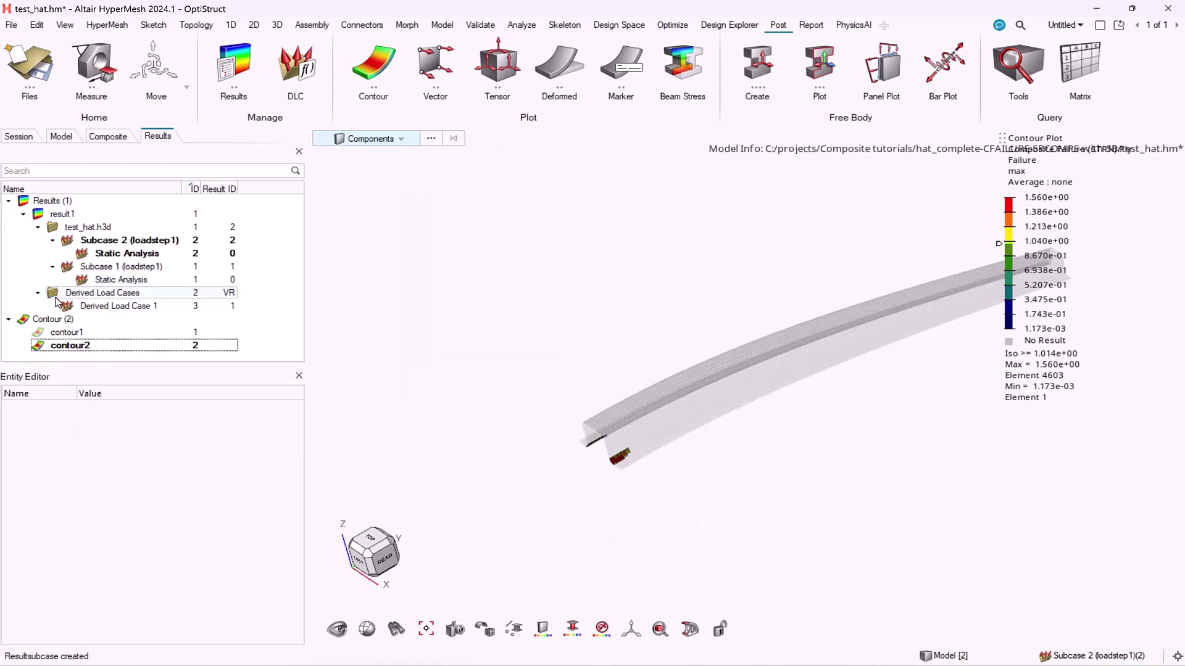
{"action": "right_click", "coordinate": [85, 306]}
{"action": "left_click", "coordinate": [94, 315]}
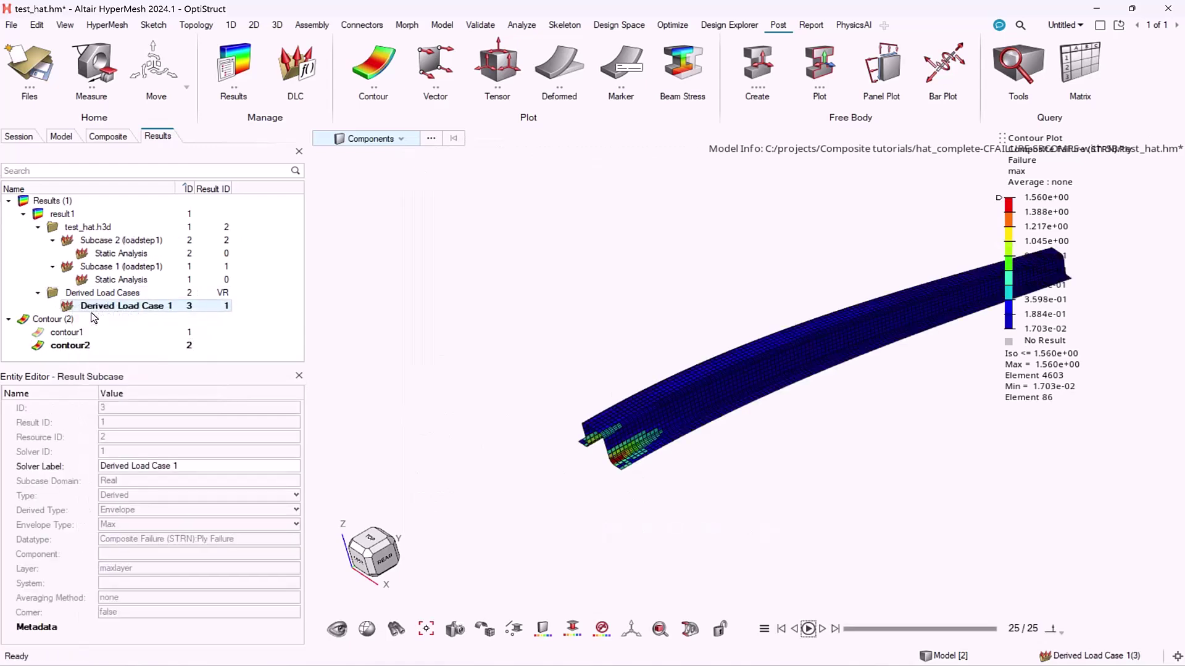
Create contour3 plotting Envelope Trace:Value on the derived load case, fitted to view.
{"action": "left_click", "coordinate": [358, 53]}
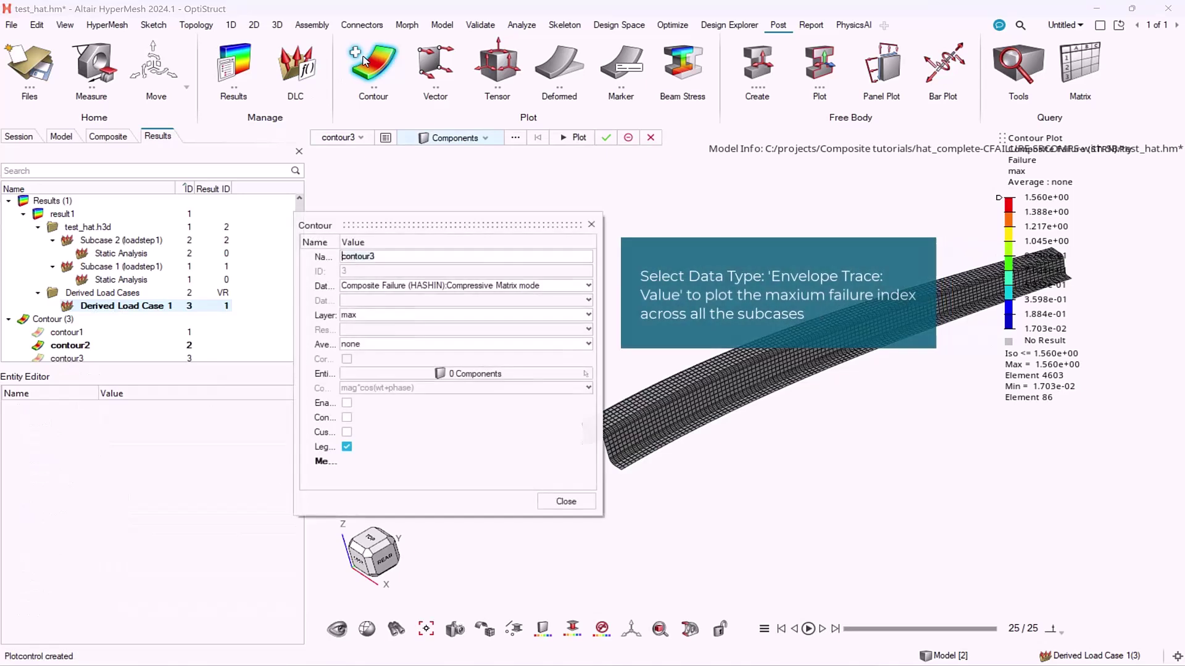
{"action": "left_click", "coordinate": [535, 288]}
{"action": "scroll", "coordinate": [522, 317], "scroll_direction": "down", "scroll_amount": 8}
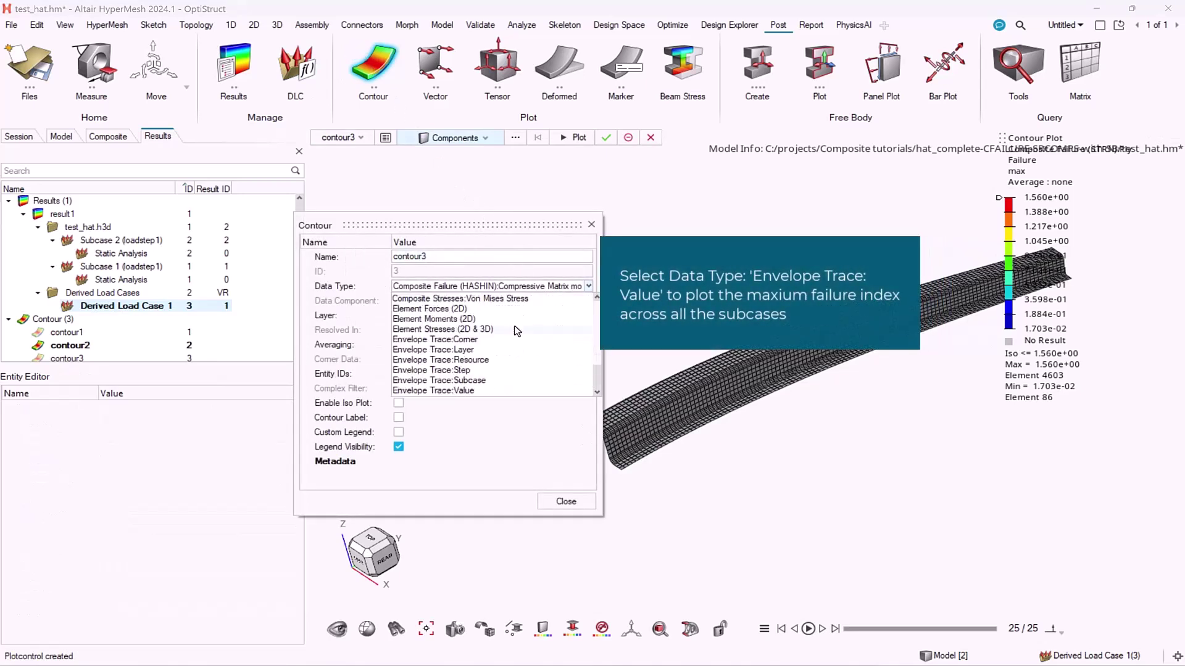
{"action": "left_click", "coordinate": [464, 390]}
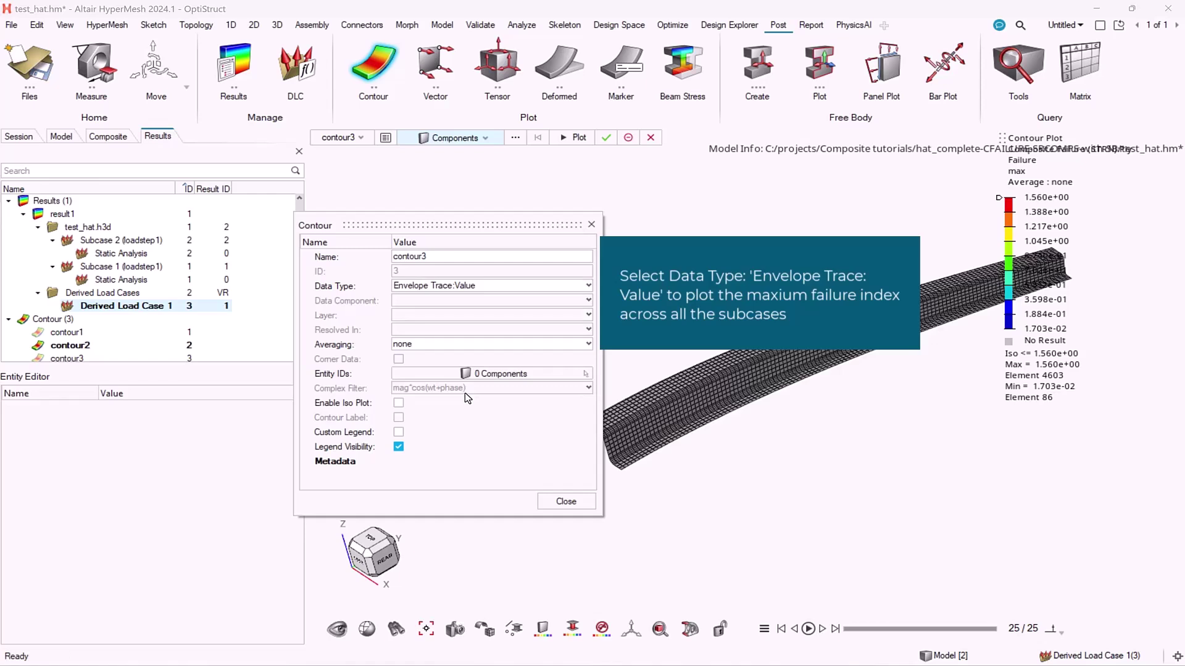
{"action": "left_click", "coordinate": [577, 138]}
{"action": "left_click", "coordinate": [606, 137]}
{"action": "key", "text": "f"}
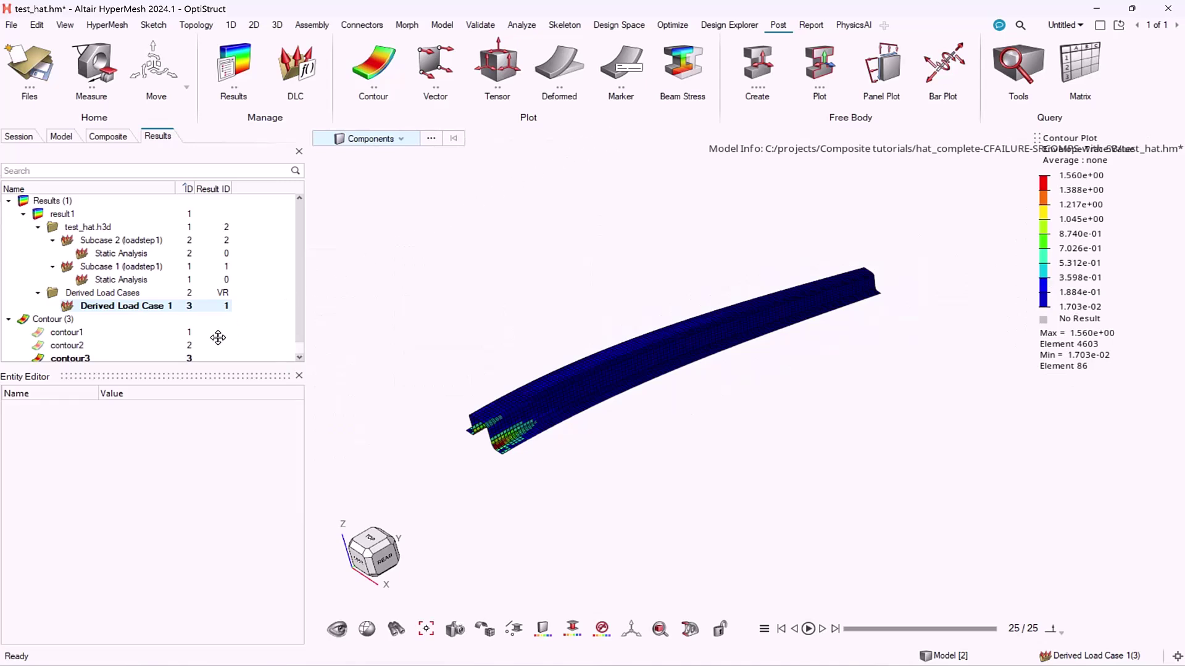
{"action": "left_click_drag", "start_coordinate": [163, 375], "coordinate": [163, 411]}
Change contour3's data type to Envelope Trace:Subcase, then Envelope Trace:Layer.
{"action": "left_click", "coordinate": [74, 361]}
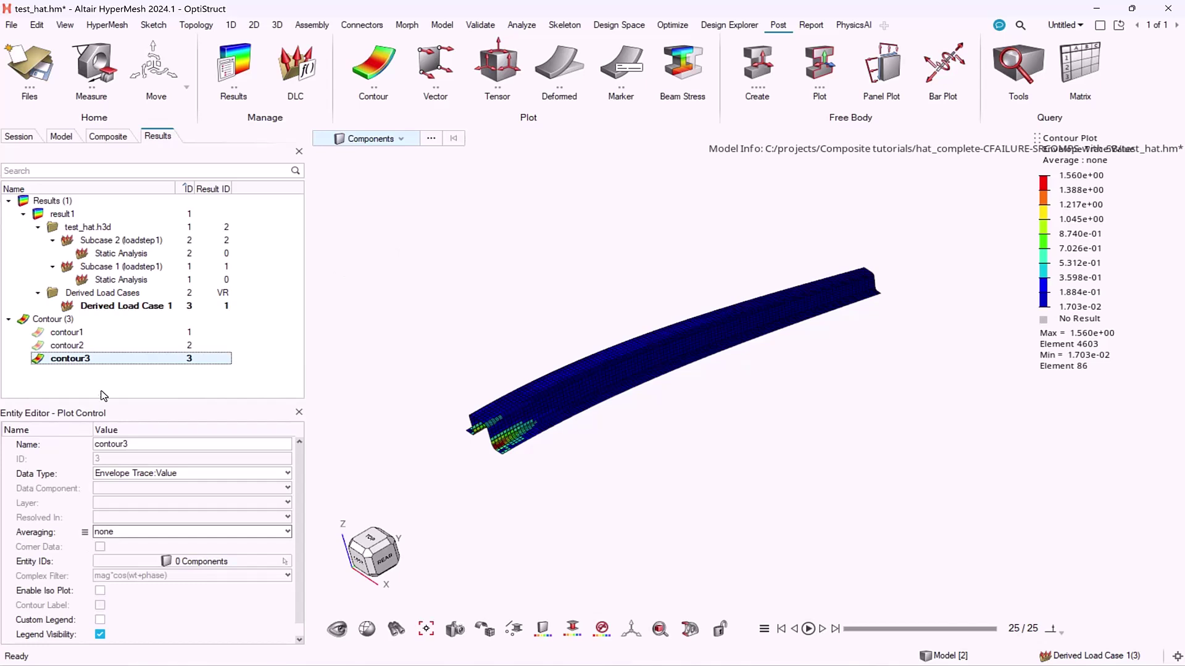
{"action": "left_click", "coordinate": [196, 474]}
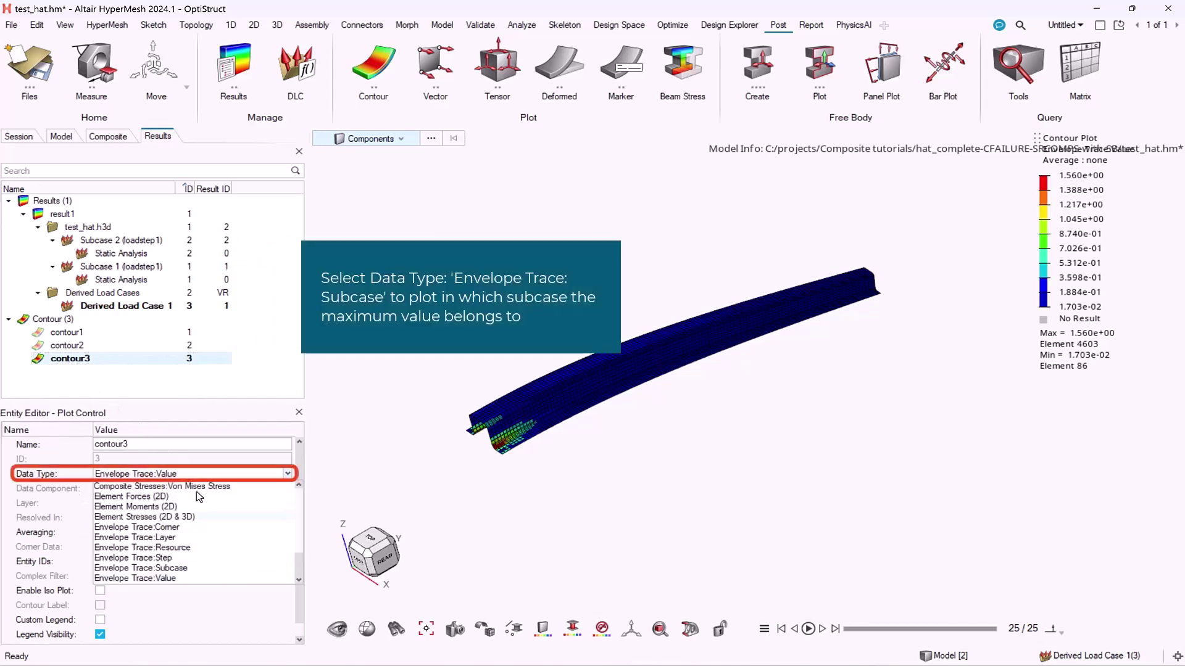
{"action": "left_click", "coordinate": [162, 569]}
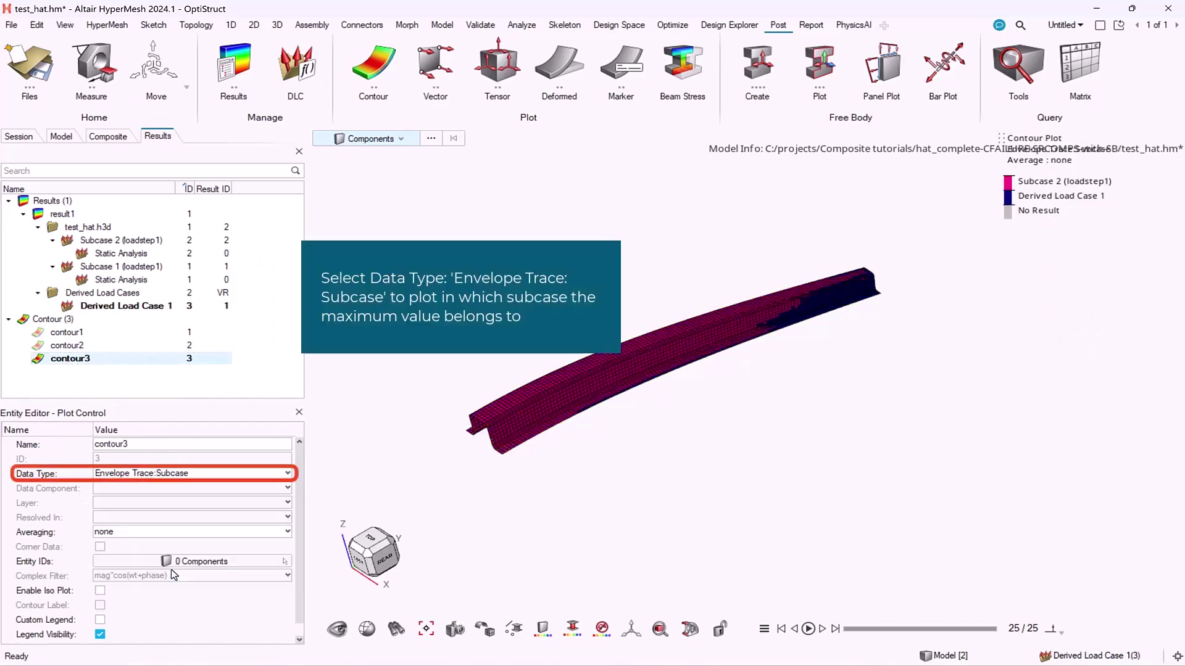
{"action": "left_click", "coordinate": [200, 474]}
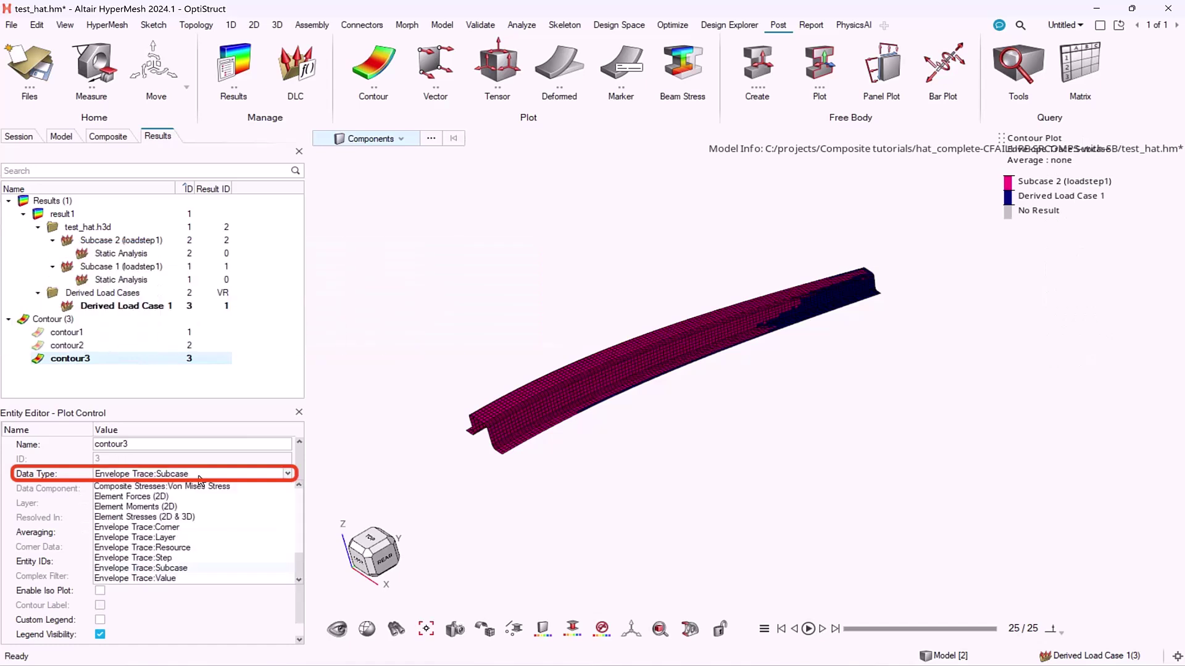
{"action": "left_click", "coordinate": [181, 537]}
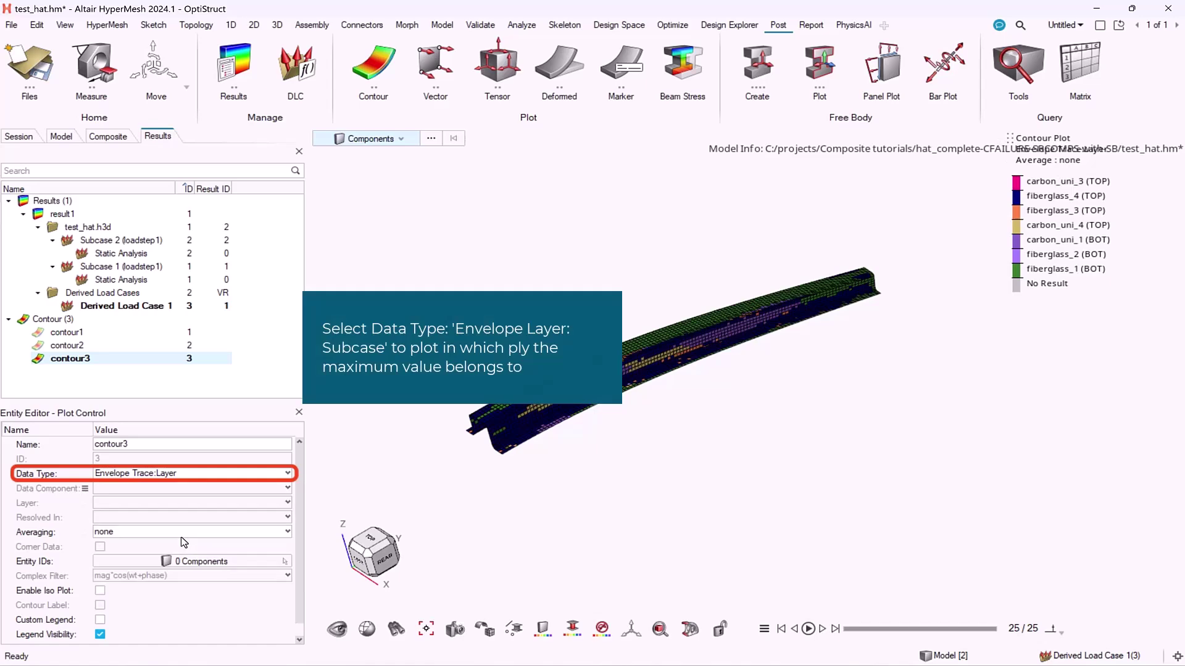